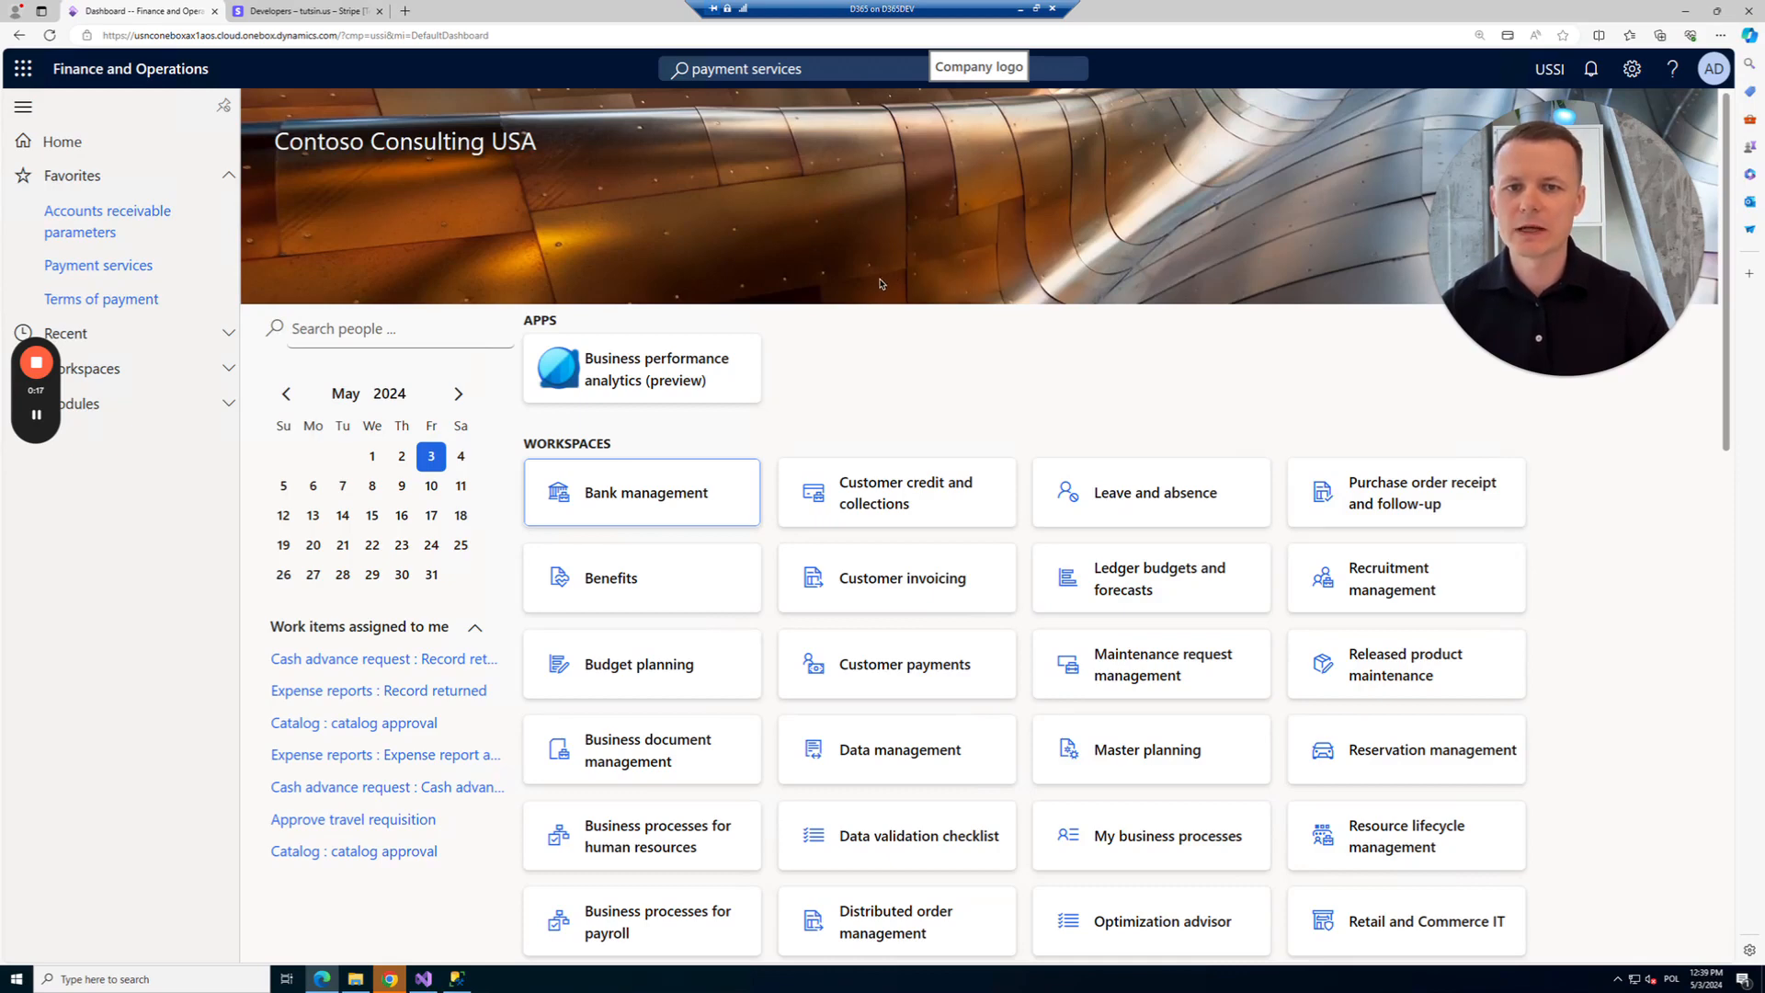
# Open the Terms of payment setup page from the navigation pane favourites.
pyautogui.click(117, 301)
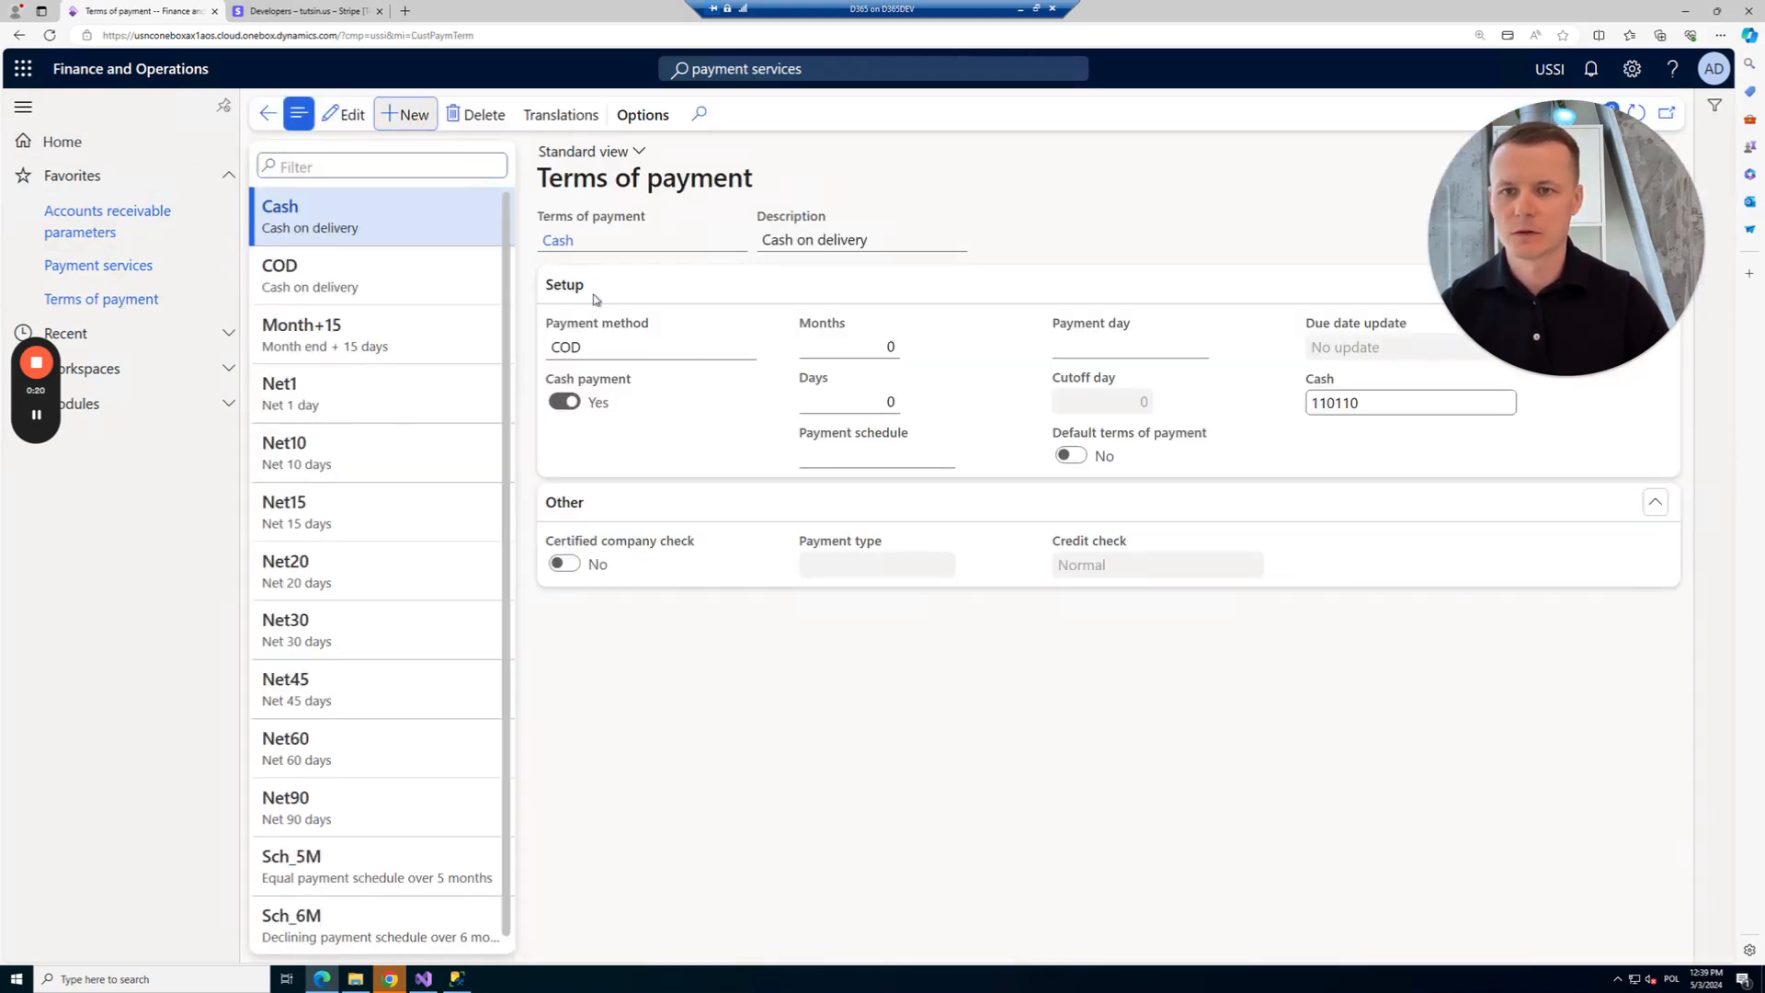
# Create and save a Stripe terms of payment, described as Stripe, with payment type Credit card.
pyautogui.click(409, 114)
pyautogui.write('Stripe')
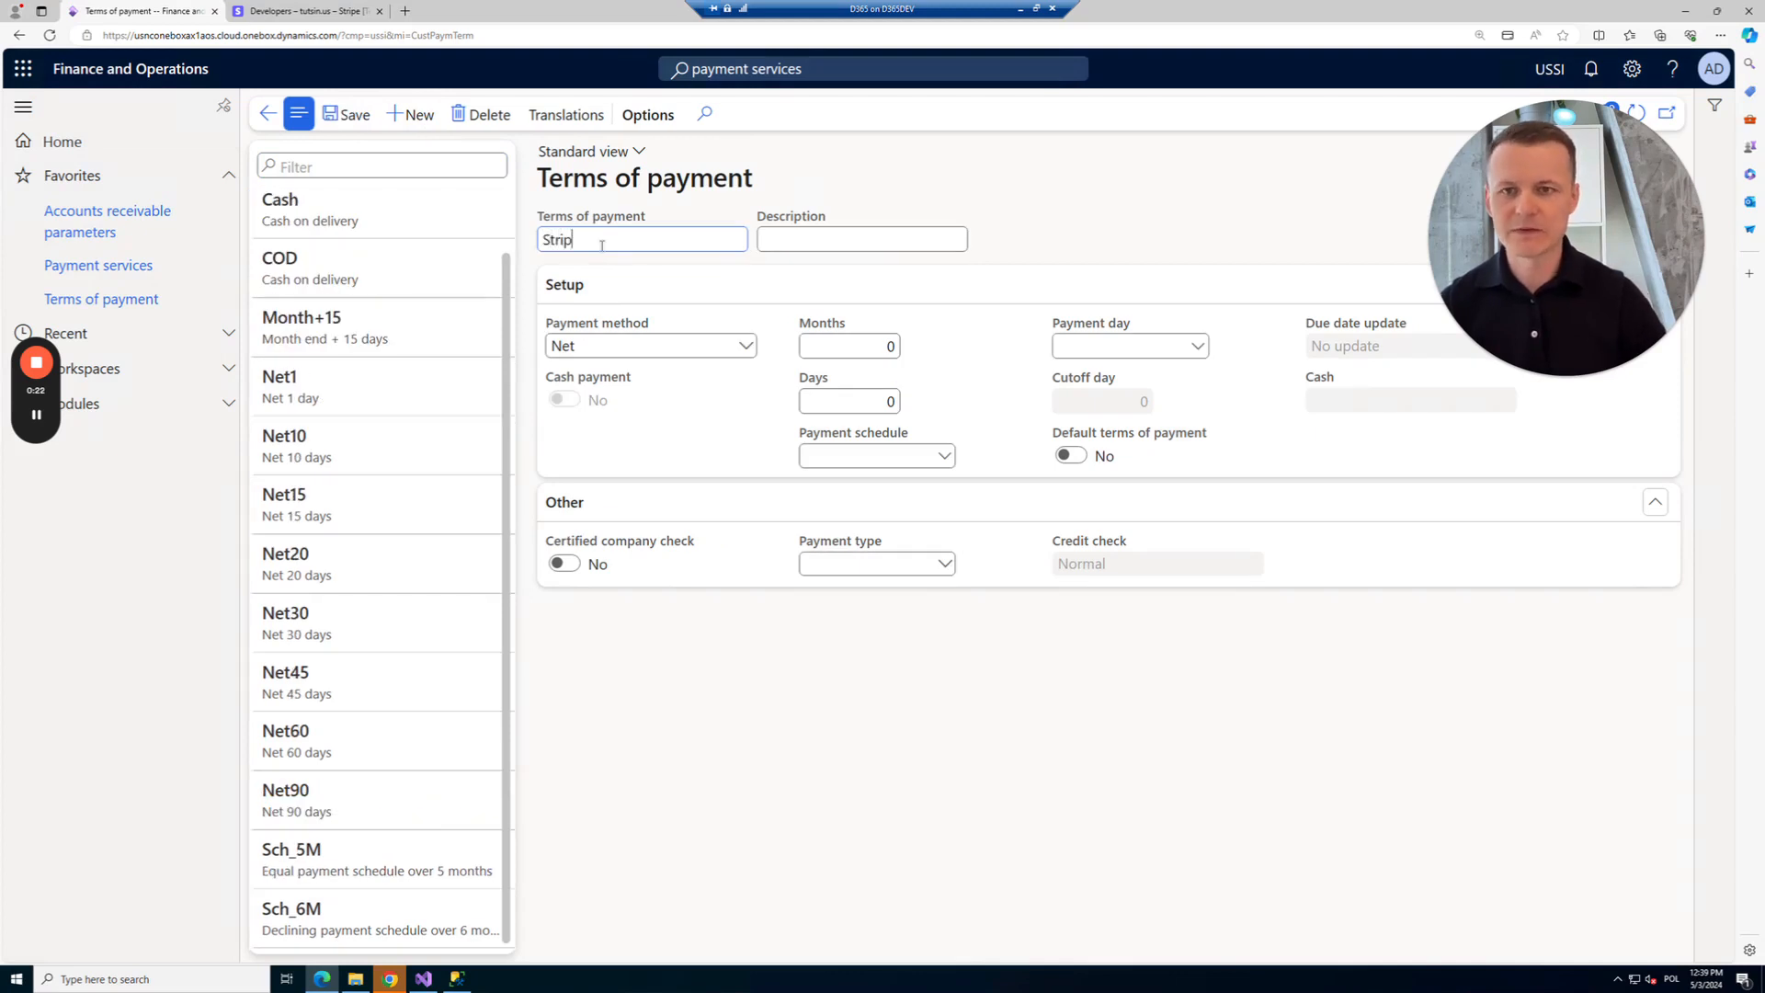
pyautogui.press('Tab')
pyautogui.write('Stripe')
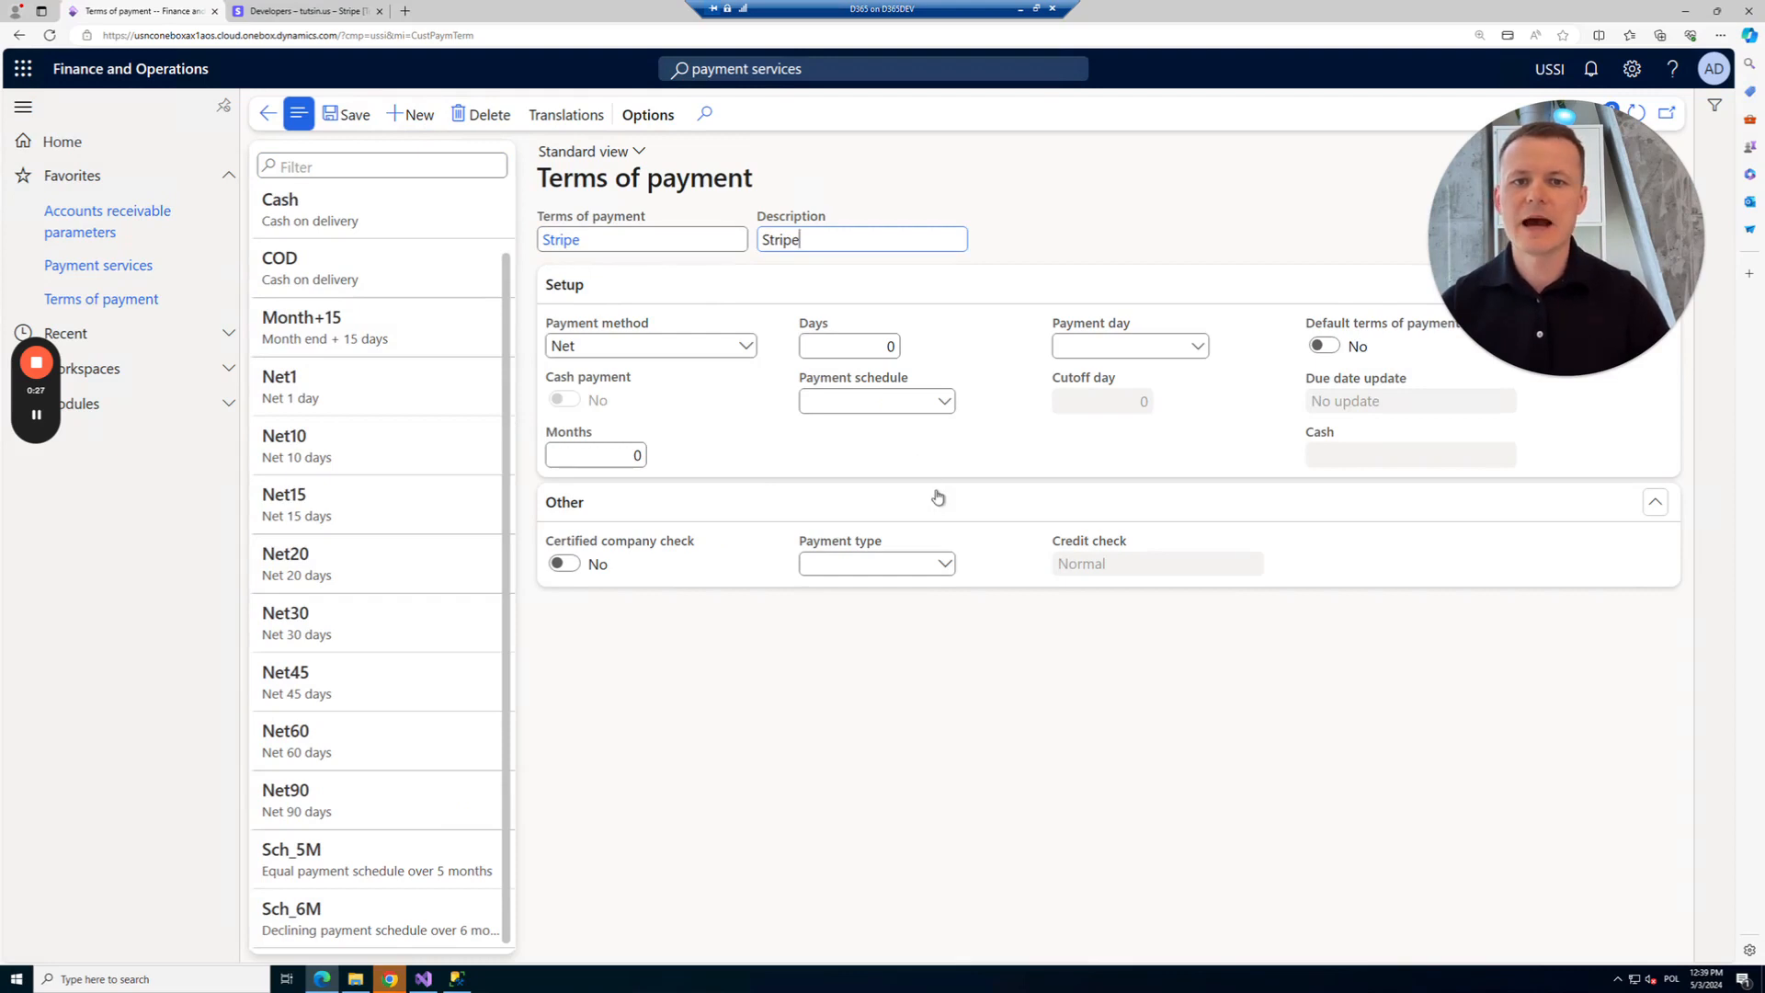
pyautogui.click(947, 567)
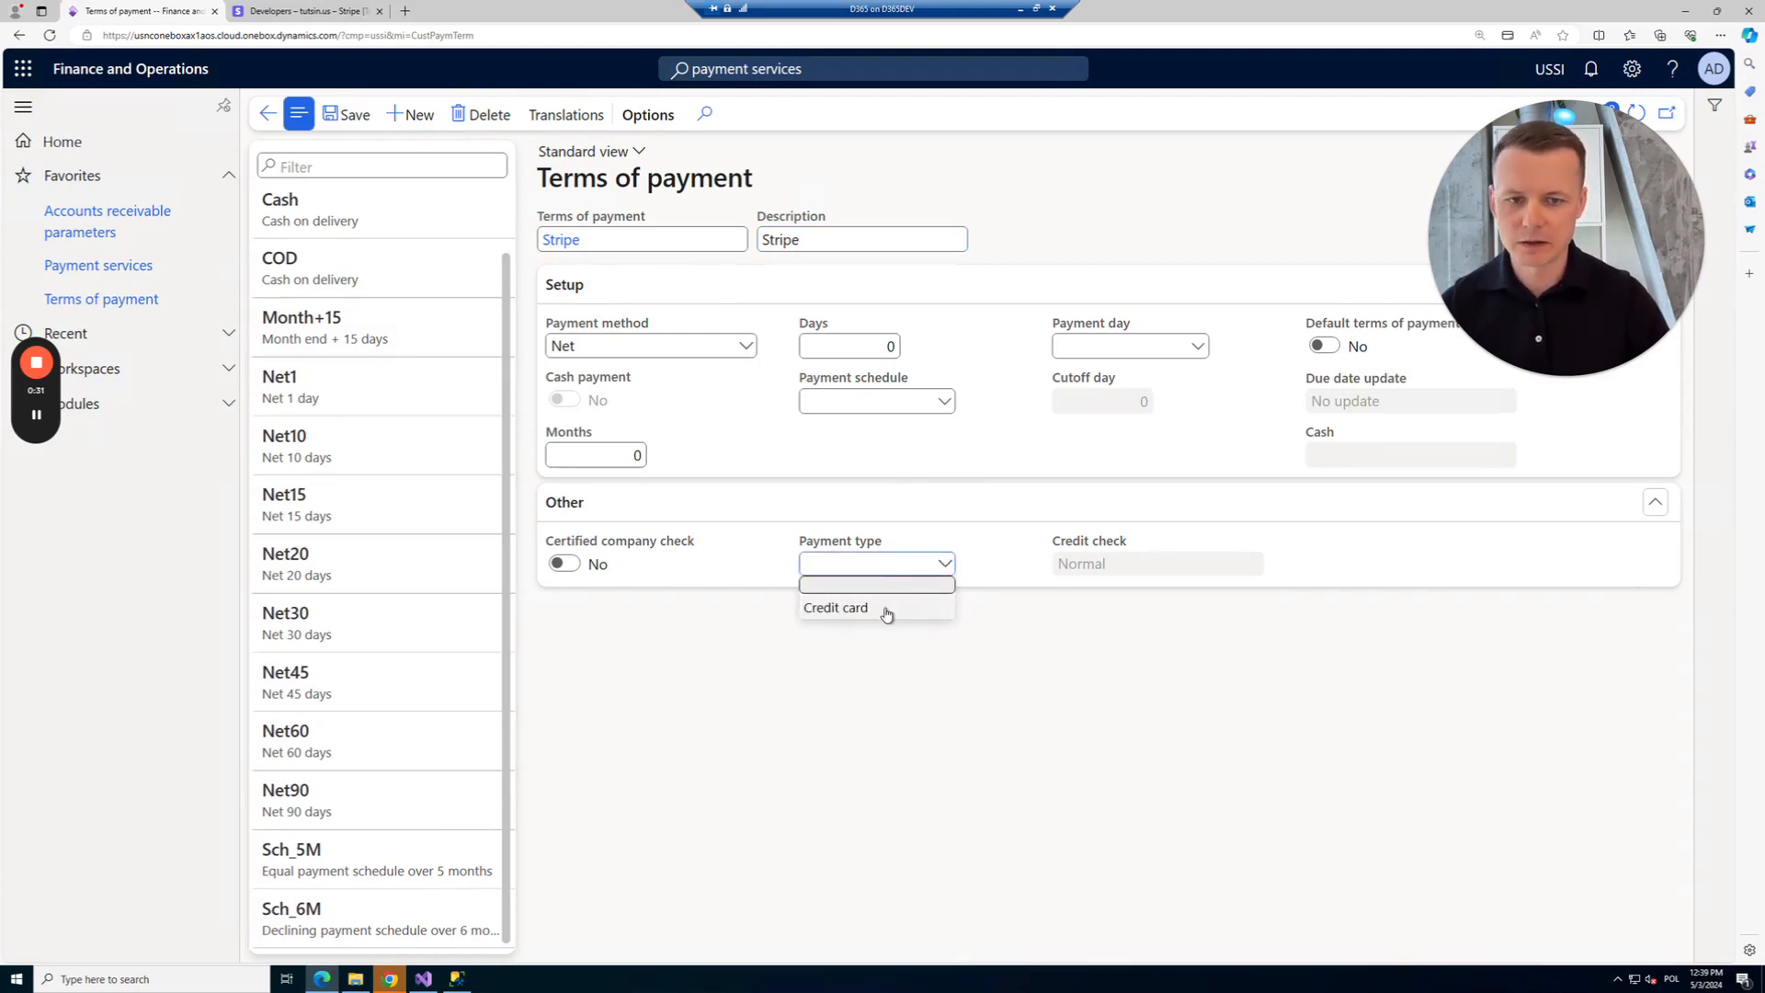
pyautogui.click(888, 610)
pyautogui.click(353, 114)
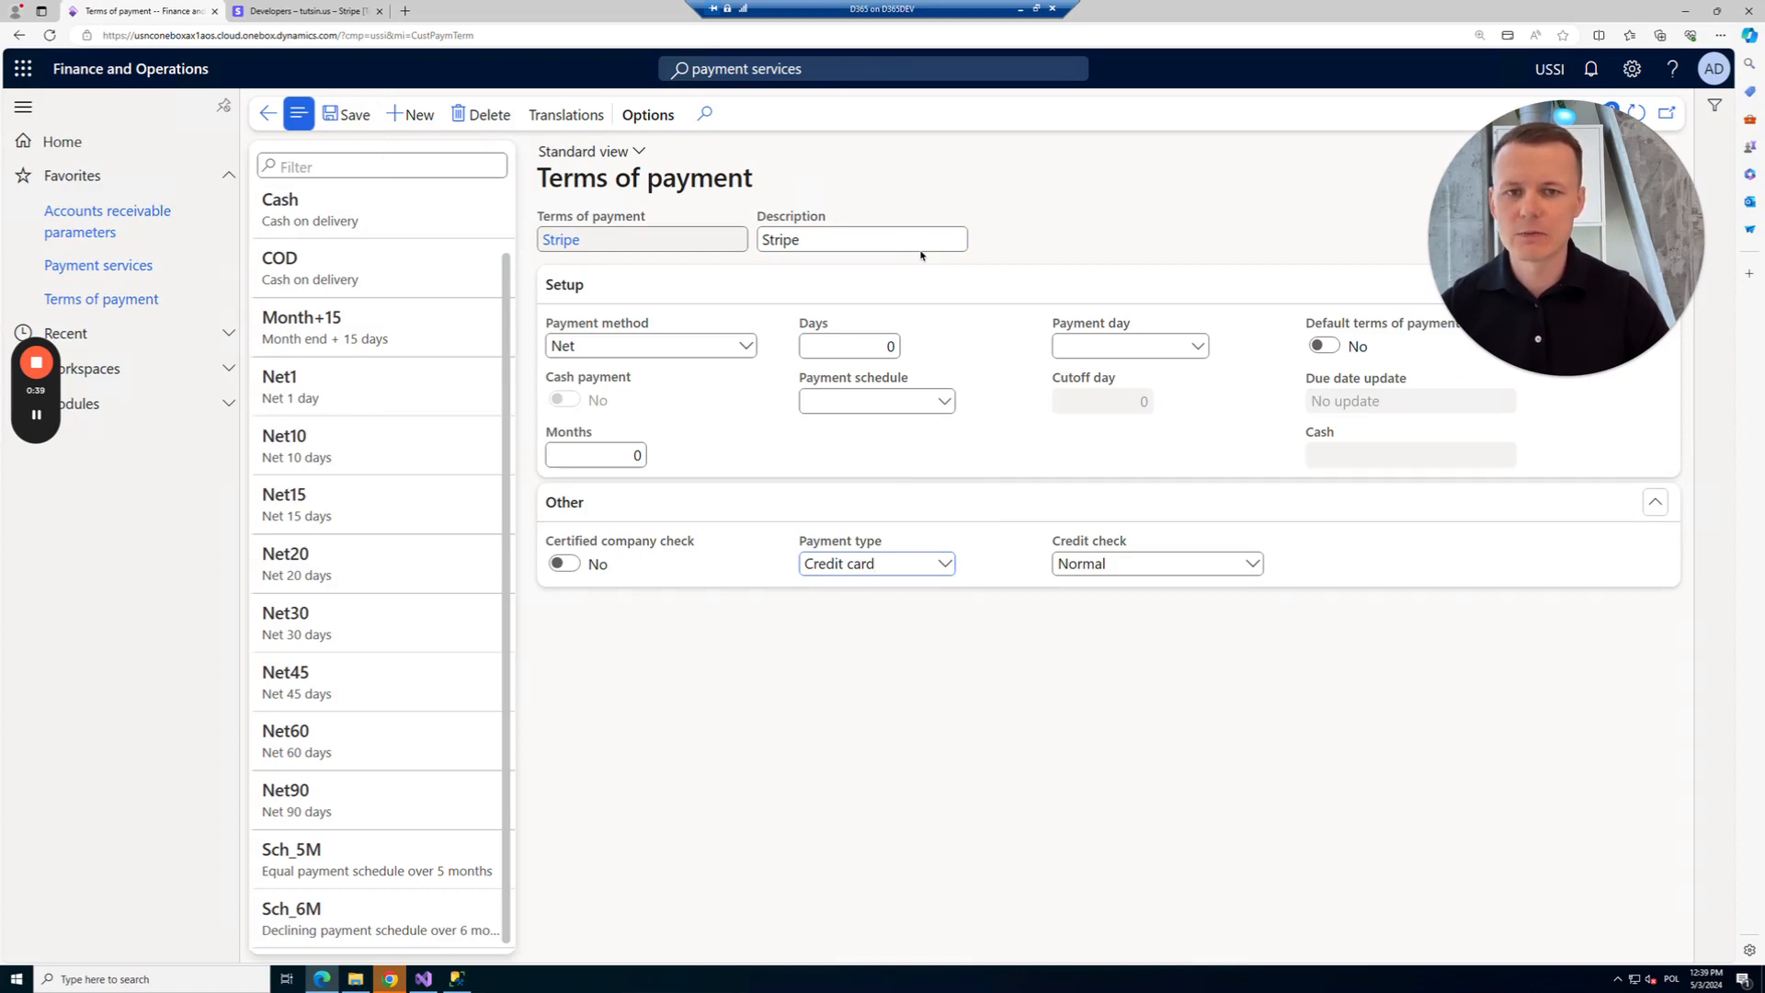
pyautogui.click(162, 221)
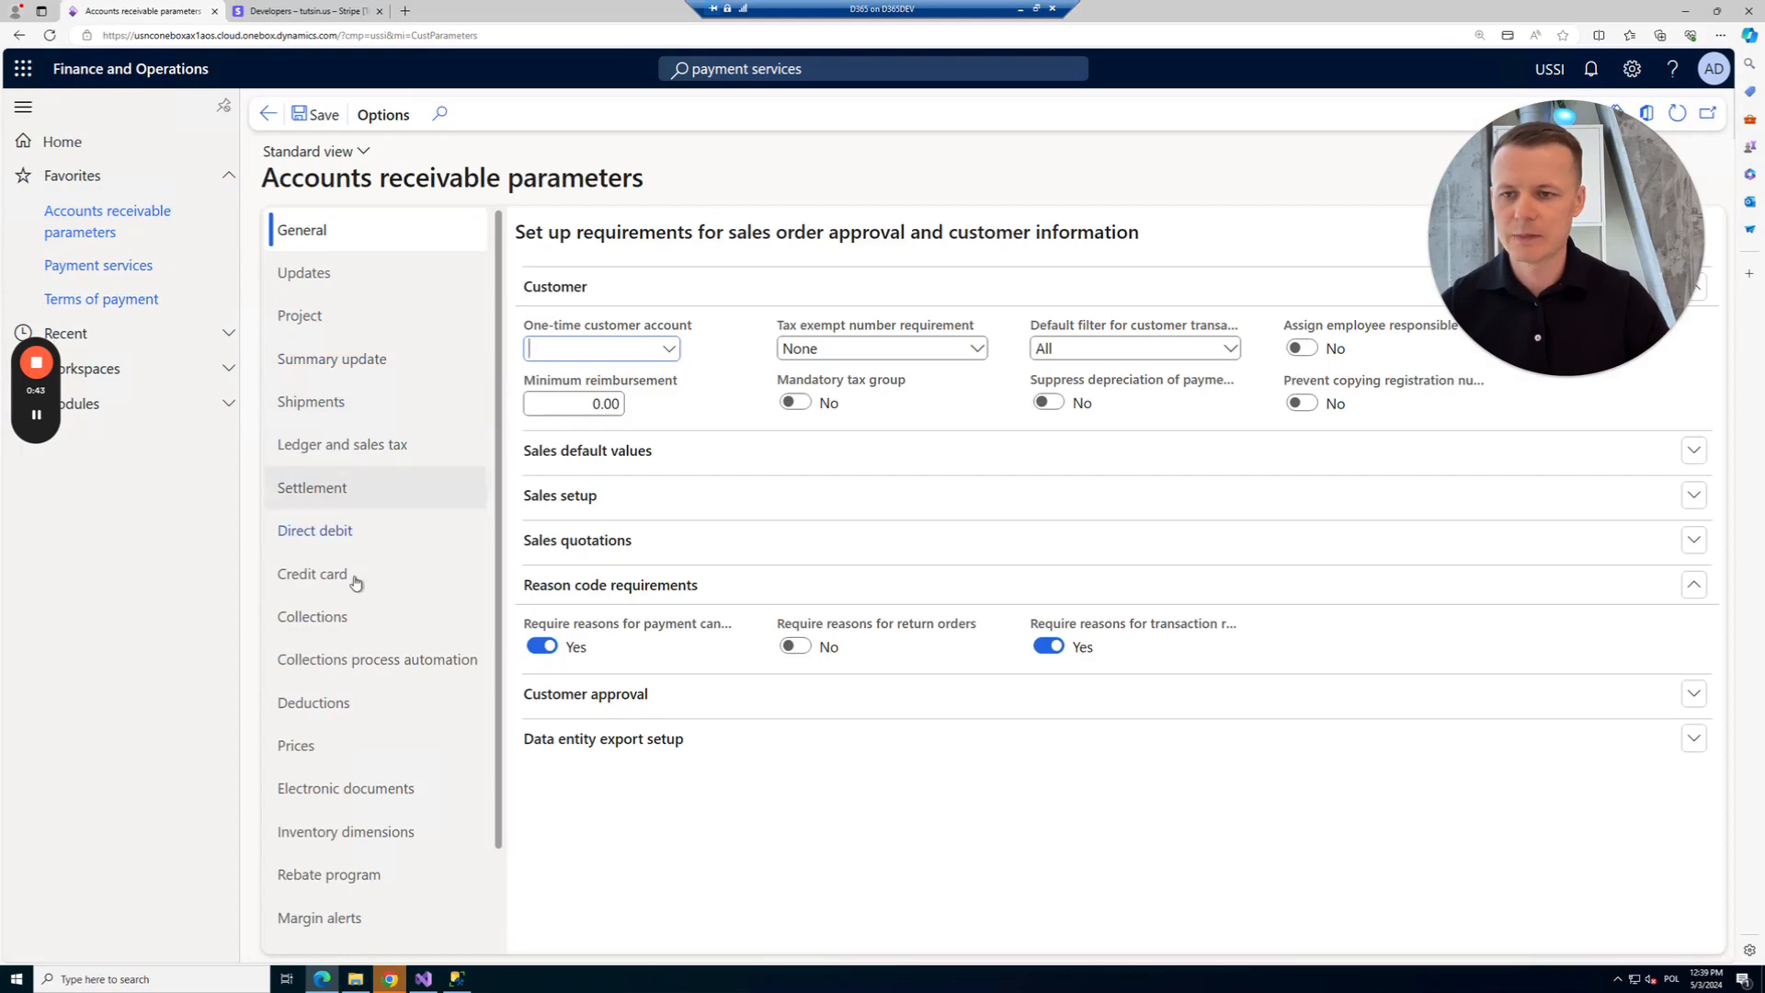
# On the Credit card tab, set the credit card payment posting account to ledger 110110.
pyautogui.click(354, 589)
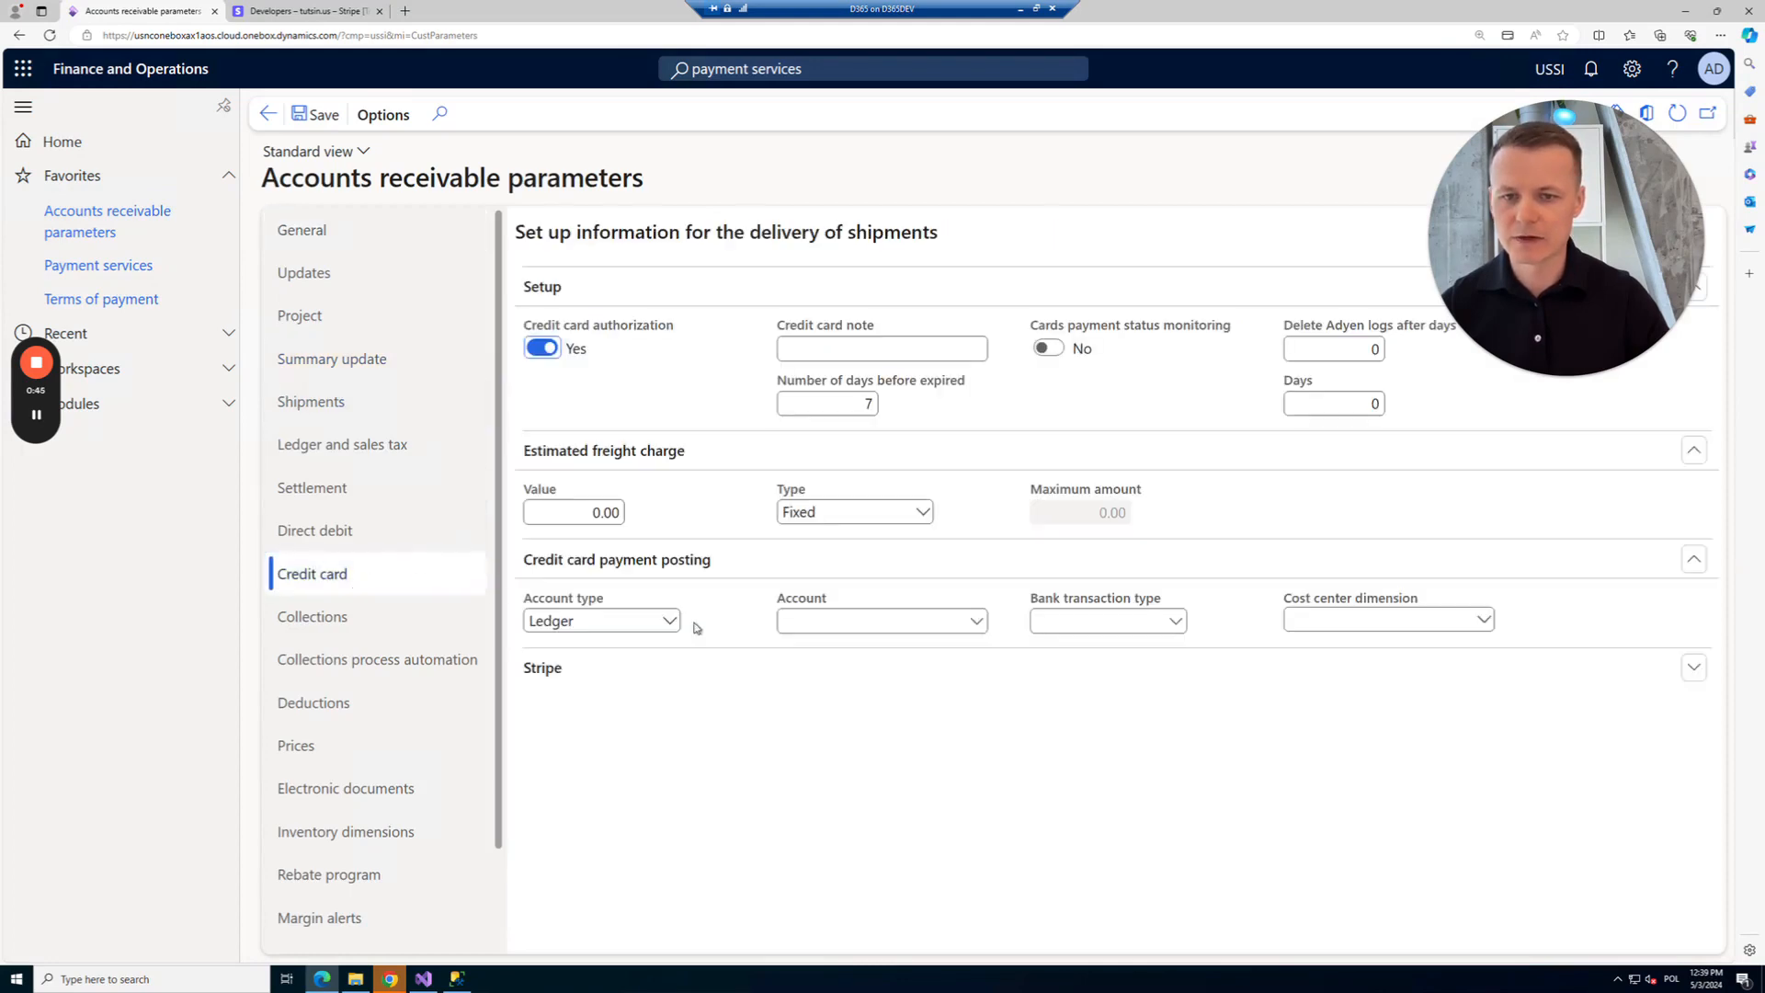
pyautogui.click(839, 618)
pyautogui.write('1110')
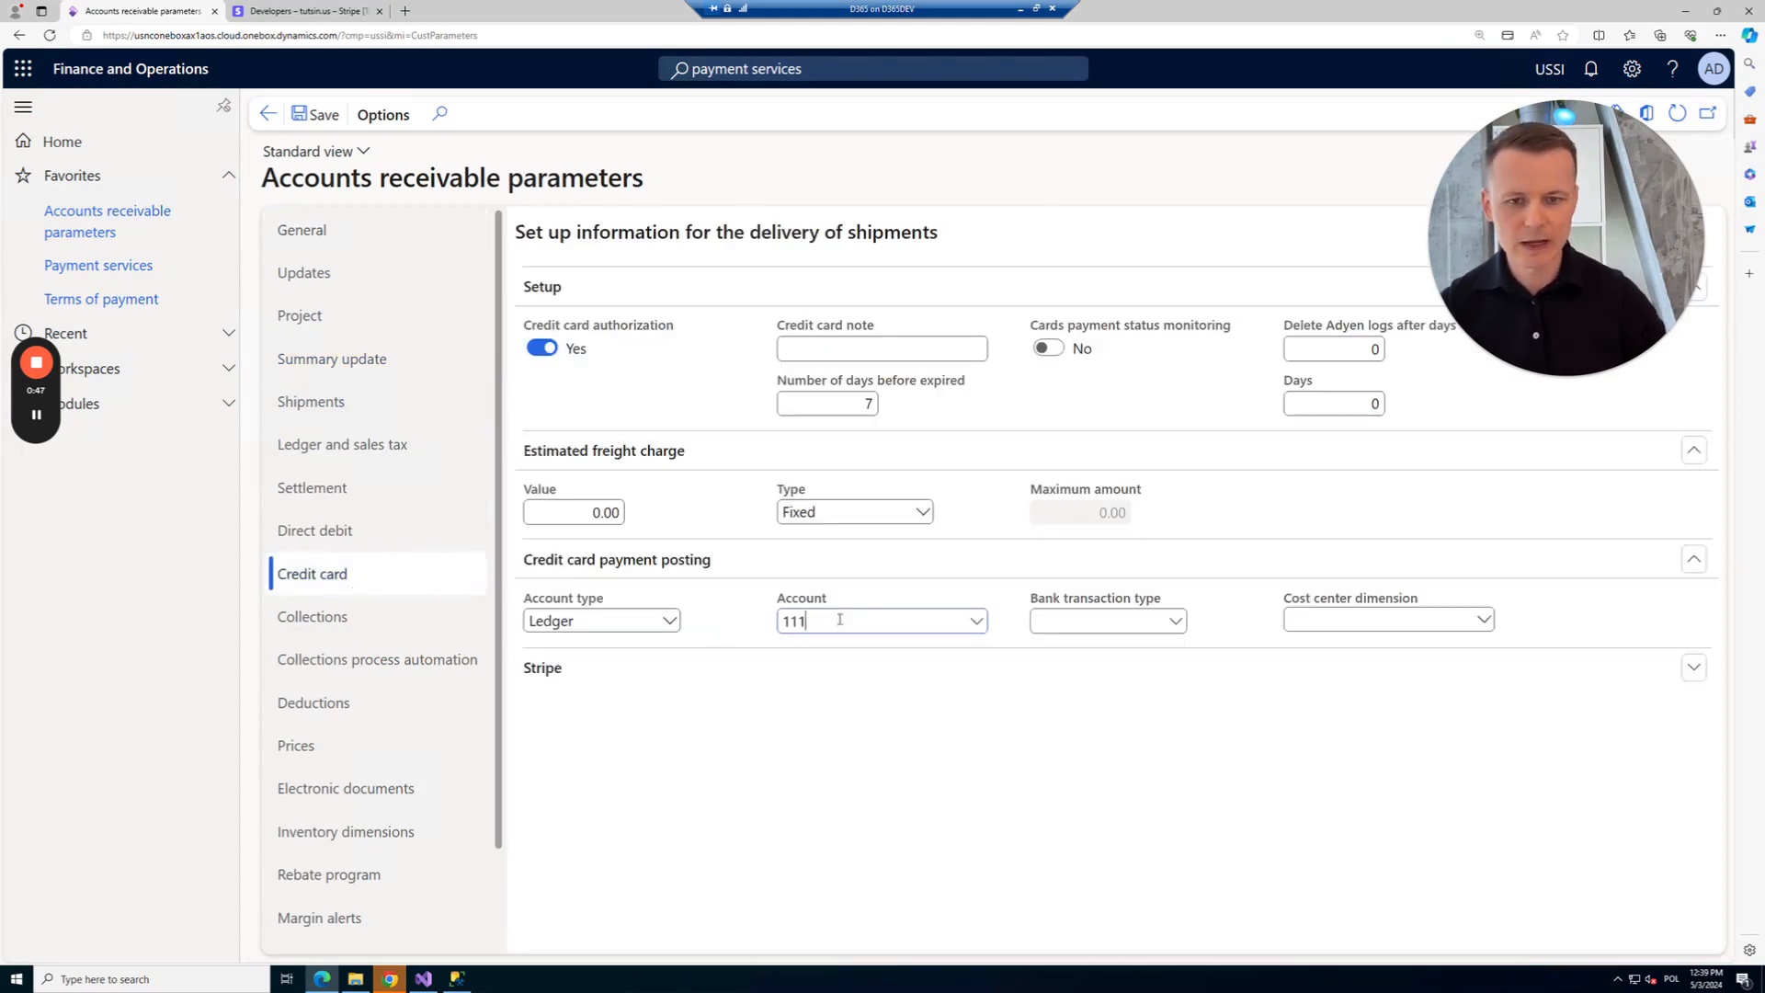
pyautogui.press('BackSpace')
pyautogui.press('BackSpace')
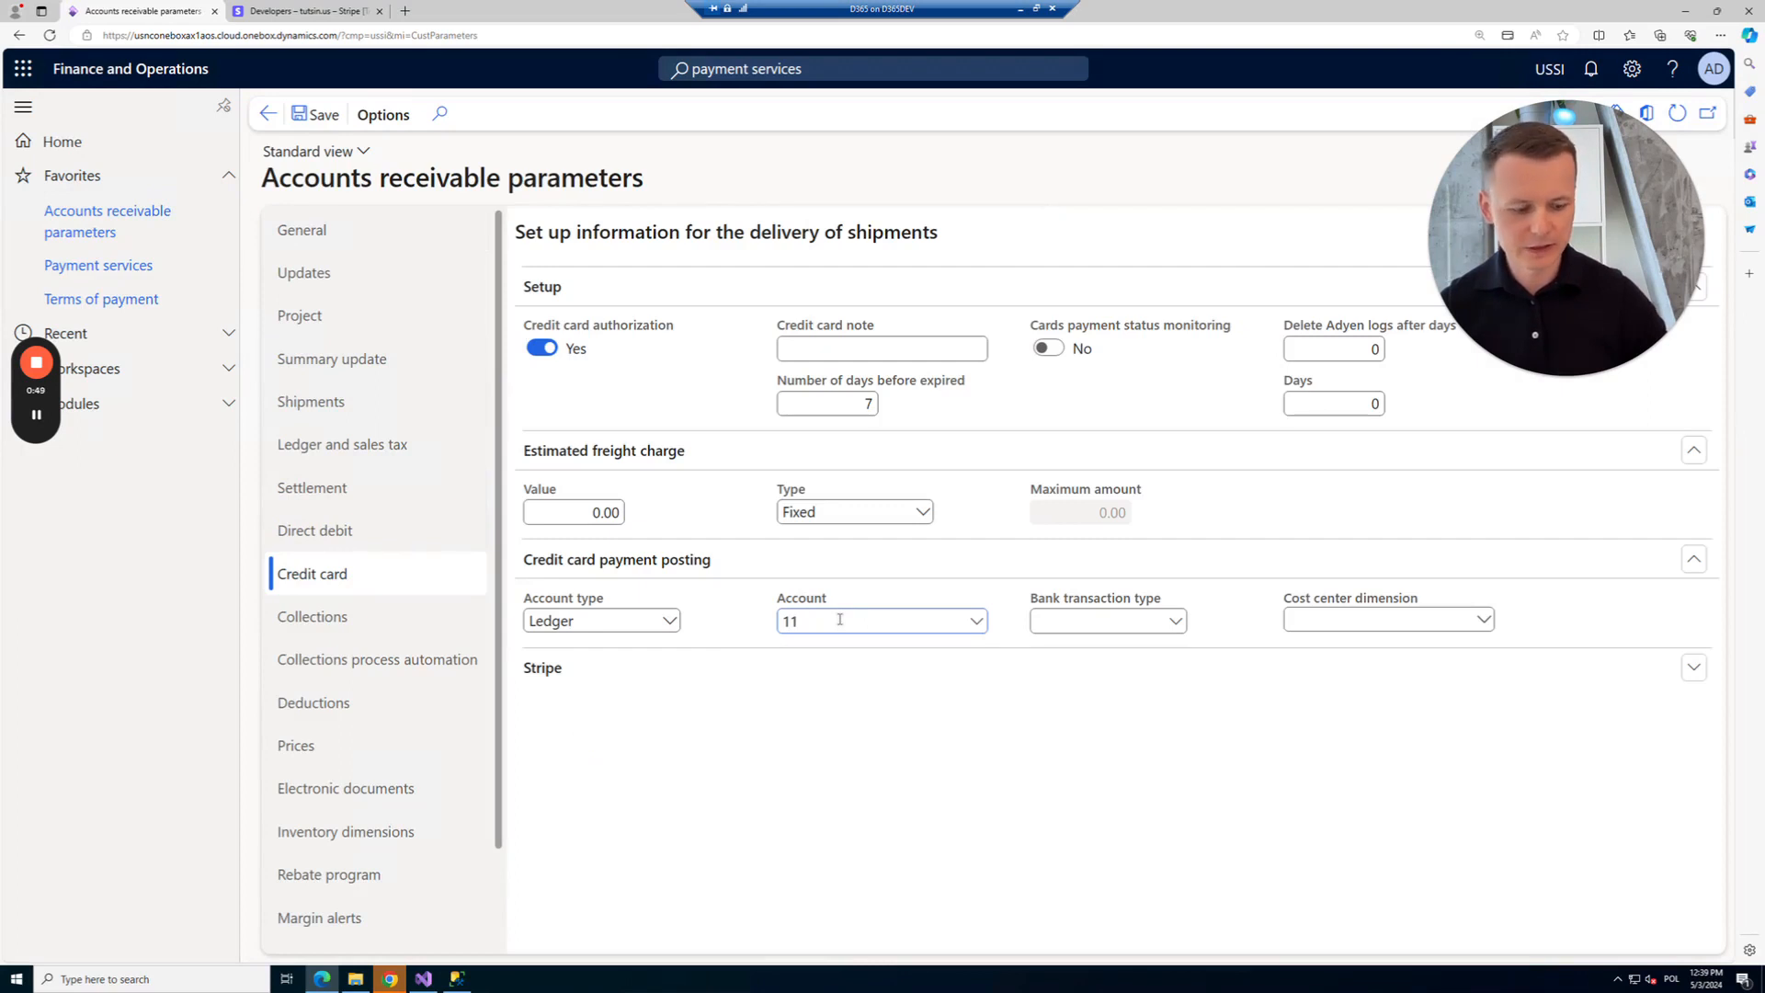
pyautogui.write('0110')
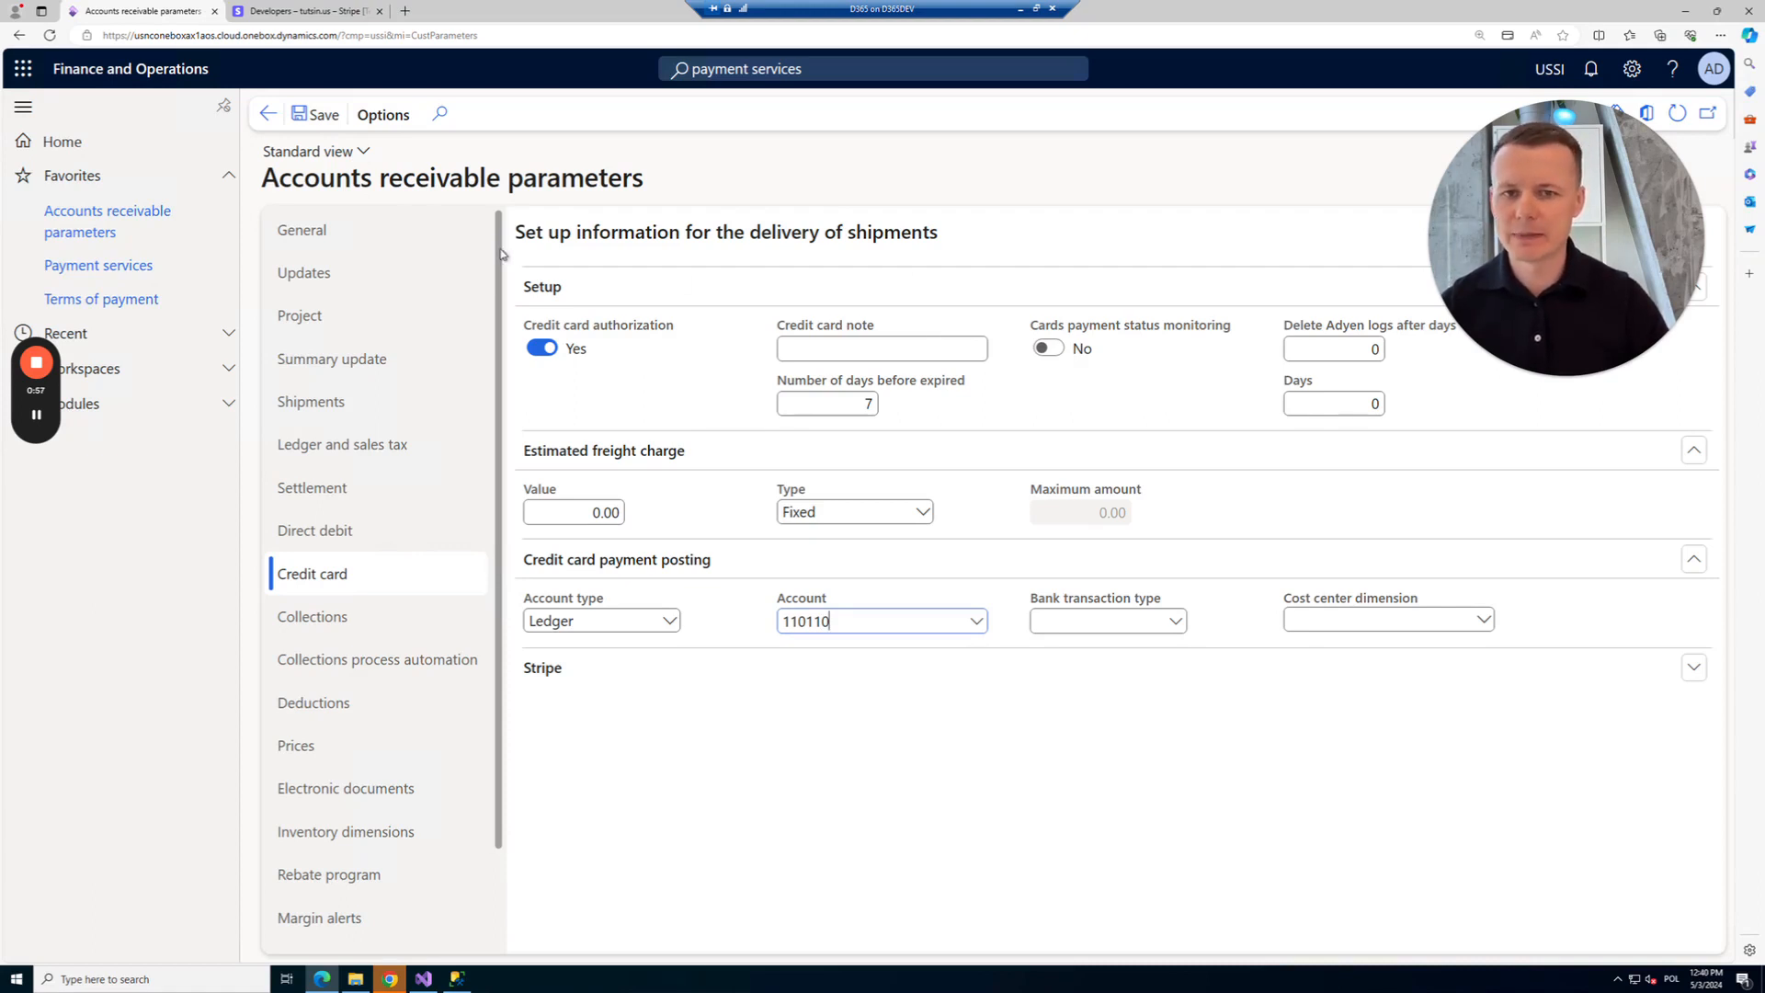
# Create a new payment service named Stripe using the StripeConnector connector.
pyautogui.click(142, 266)
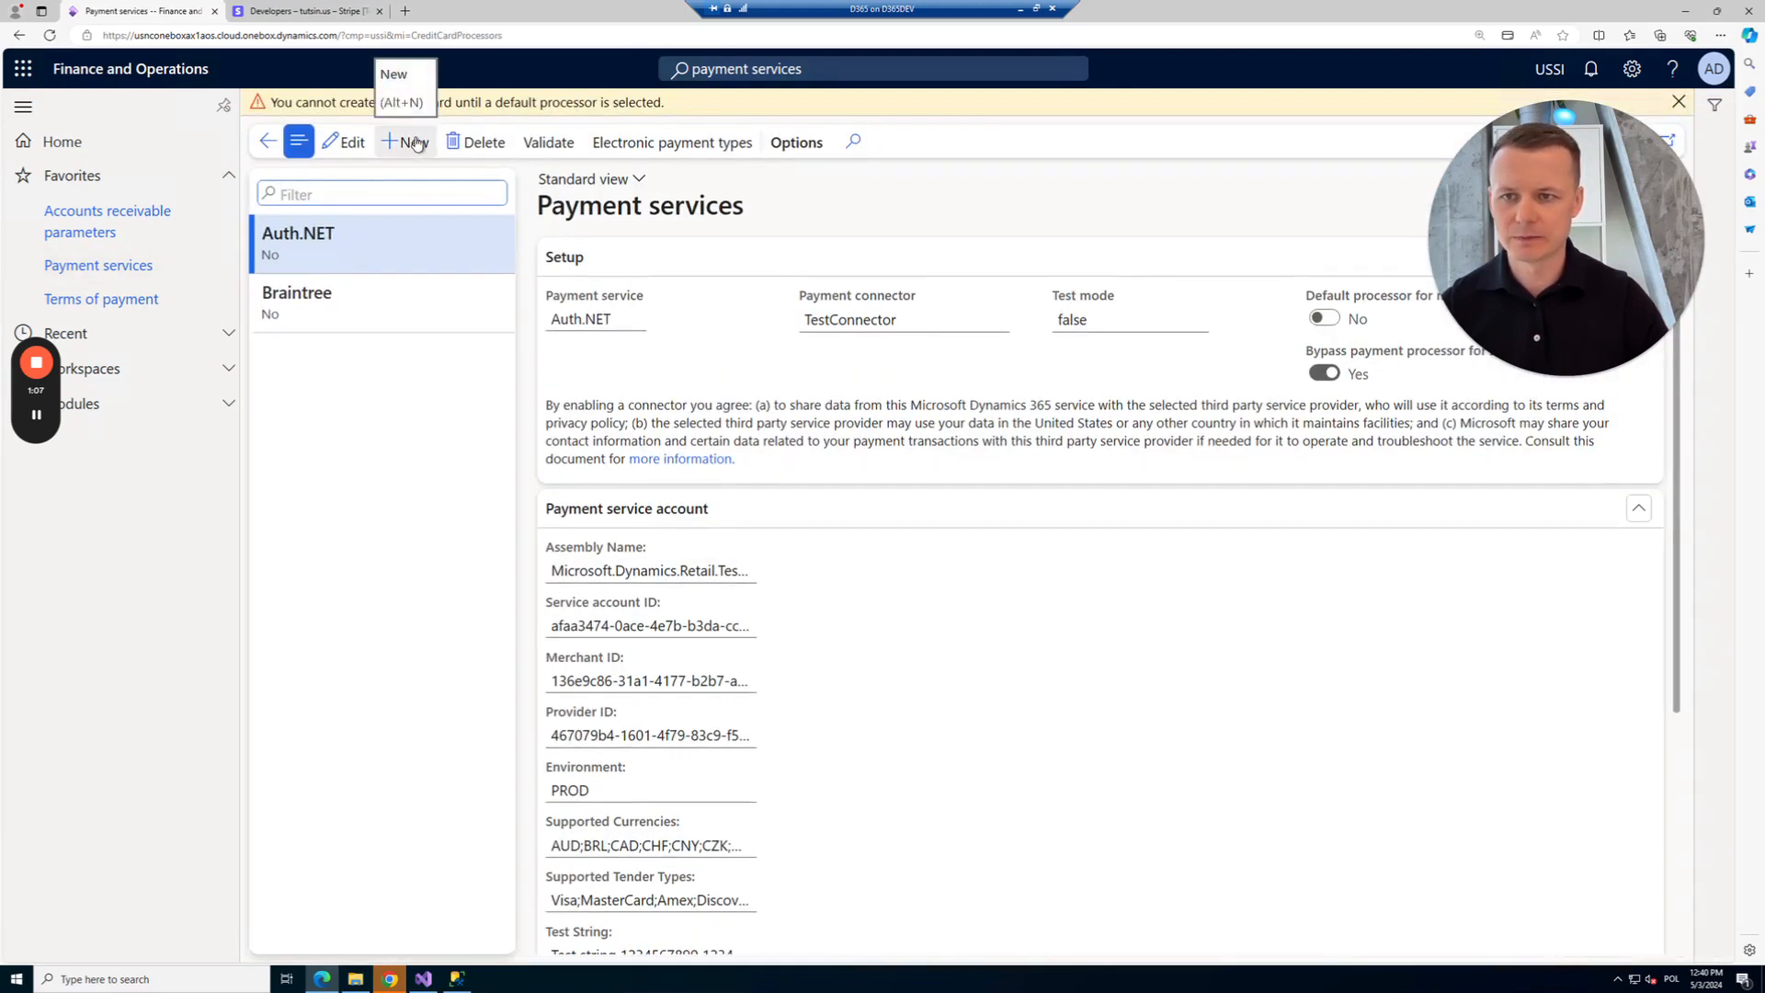
pyautogui.hotkey('alt', 'n')
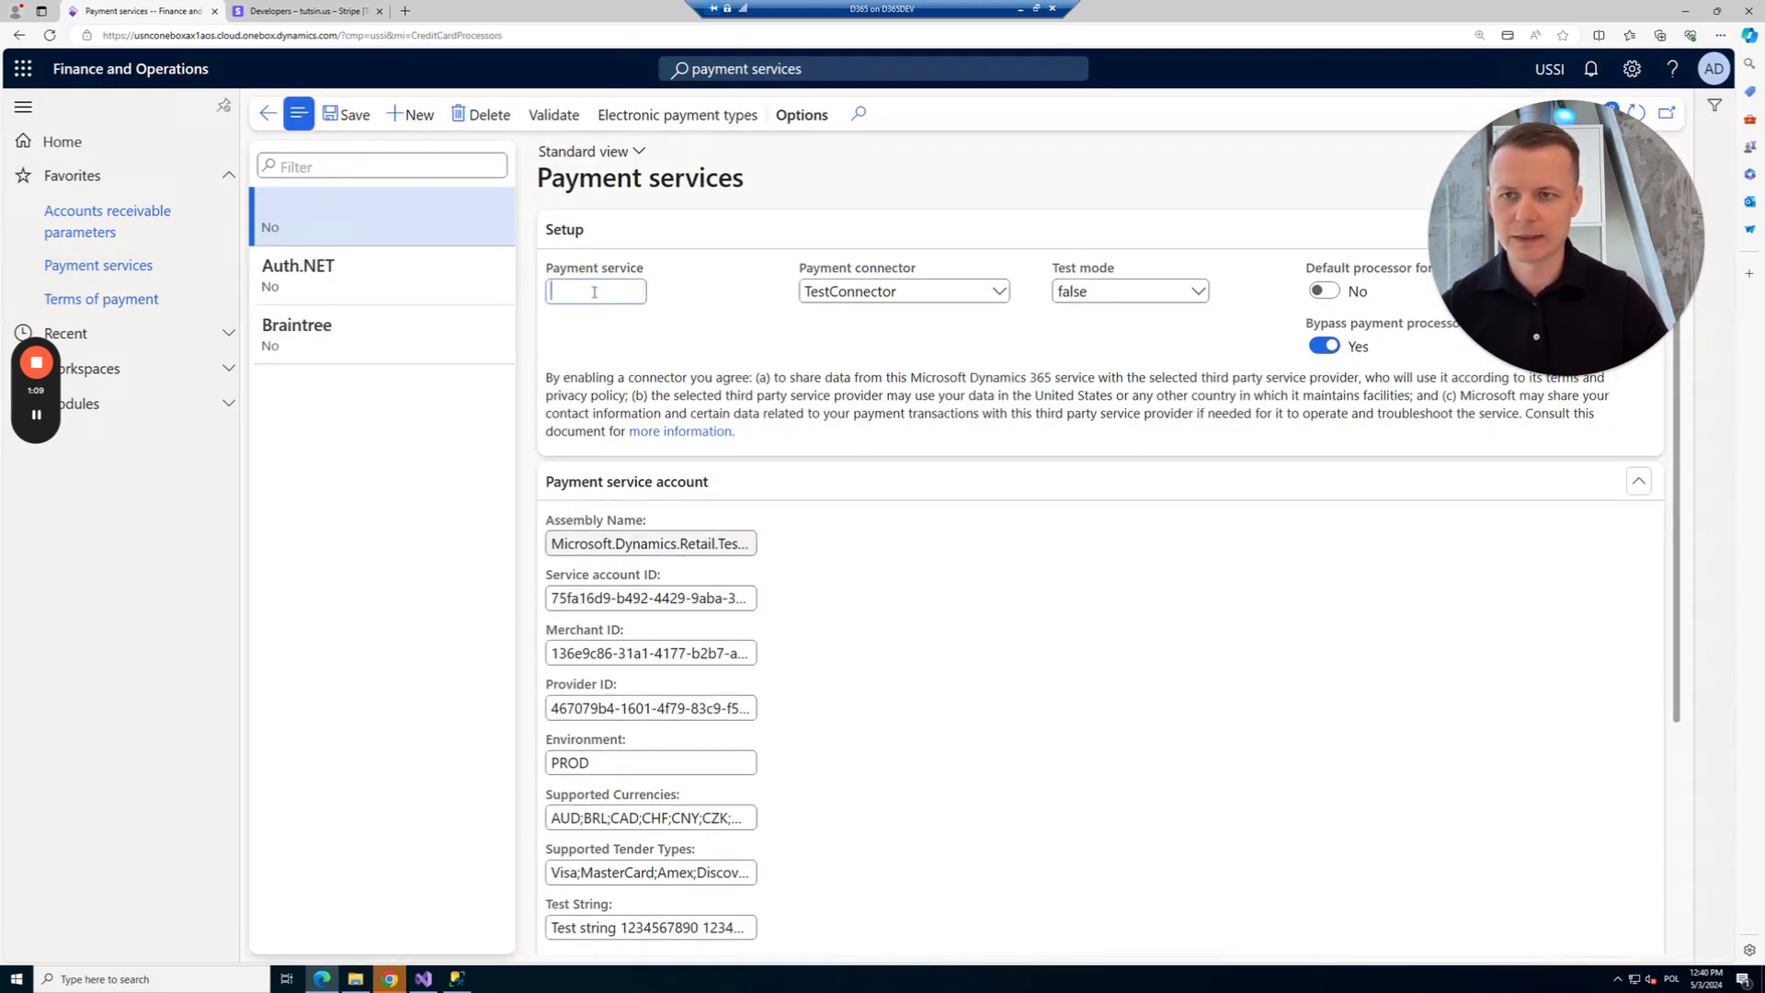
pyautogui.write('Stripe')
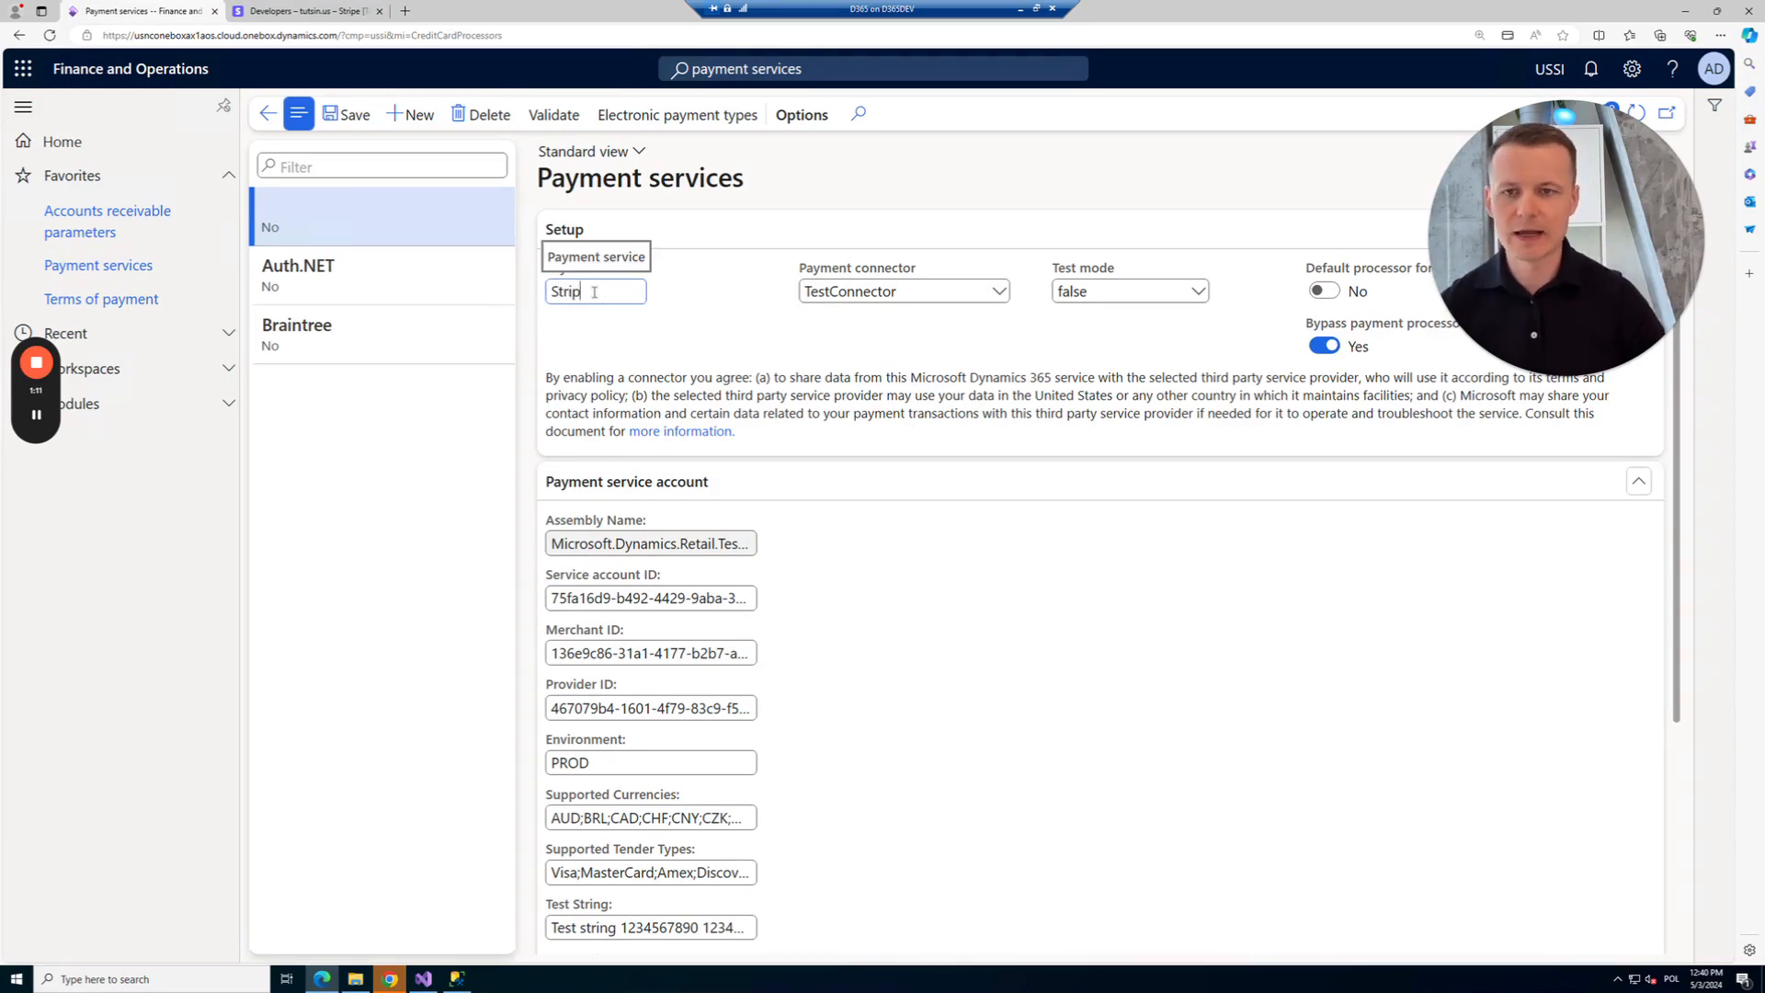
pyautogui.click(999, 291)
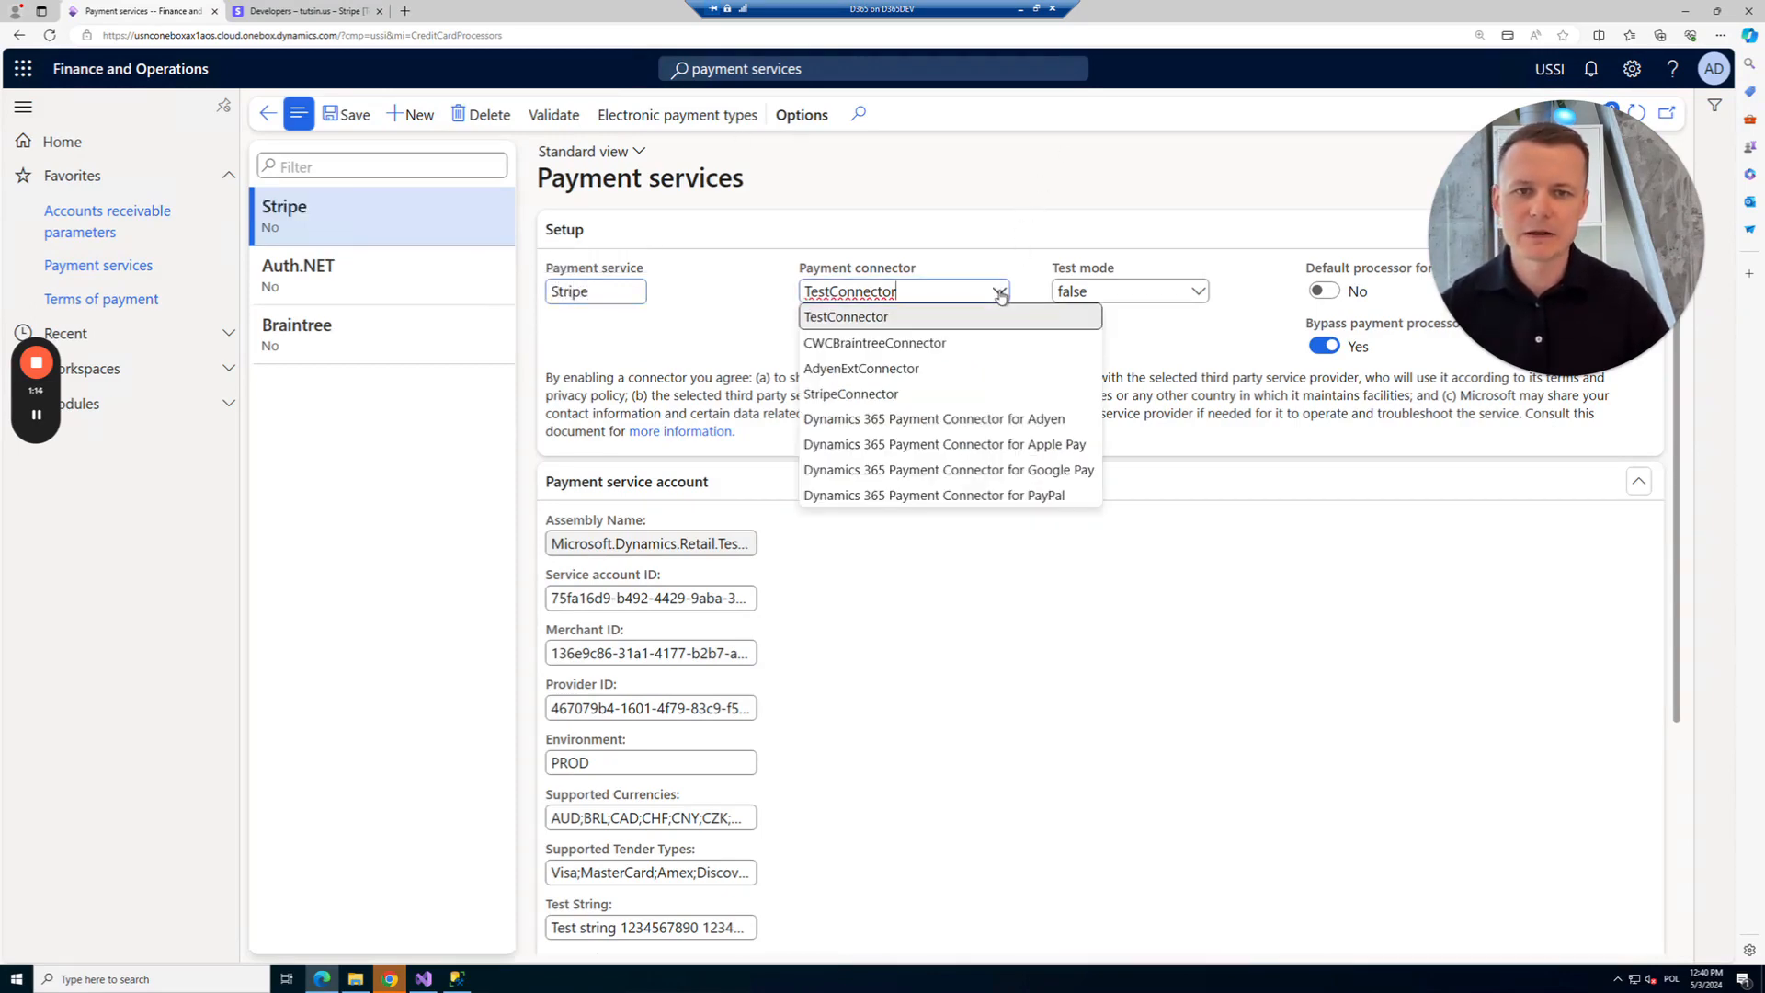
pyautogui.click(935, 399)
# Remove EUR and GBP from supported currencies so Stripe supports only USD.
pyautogui.scroll(-2, 812, 542)
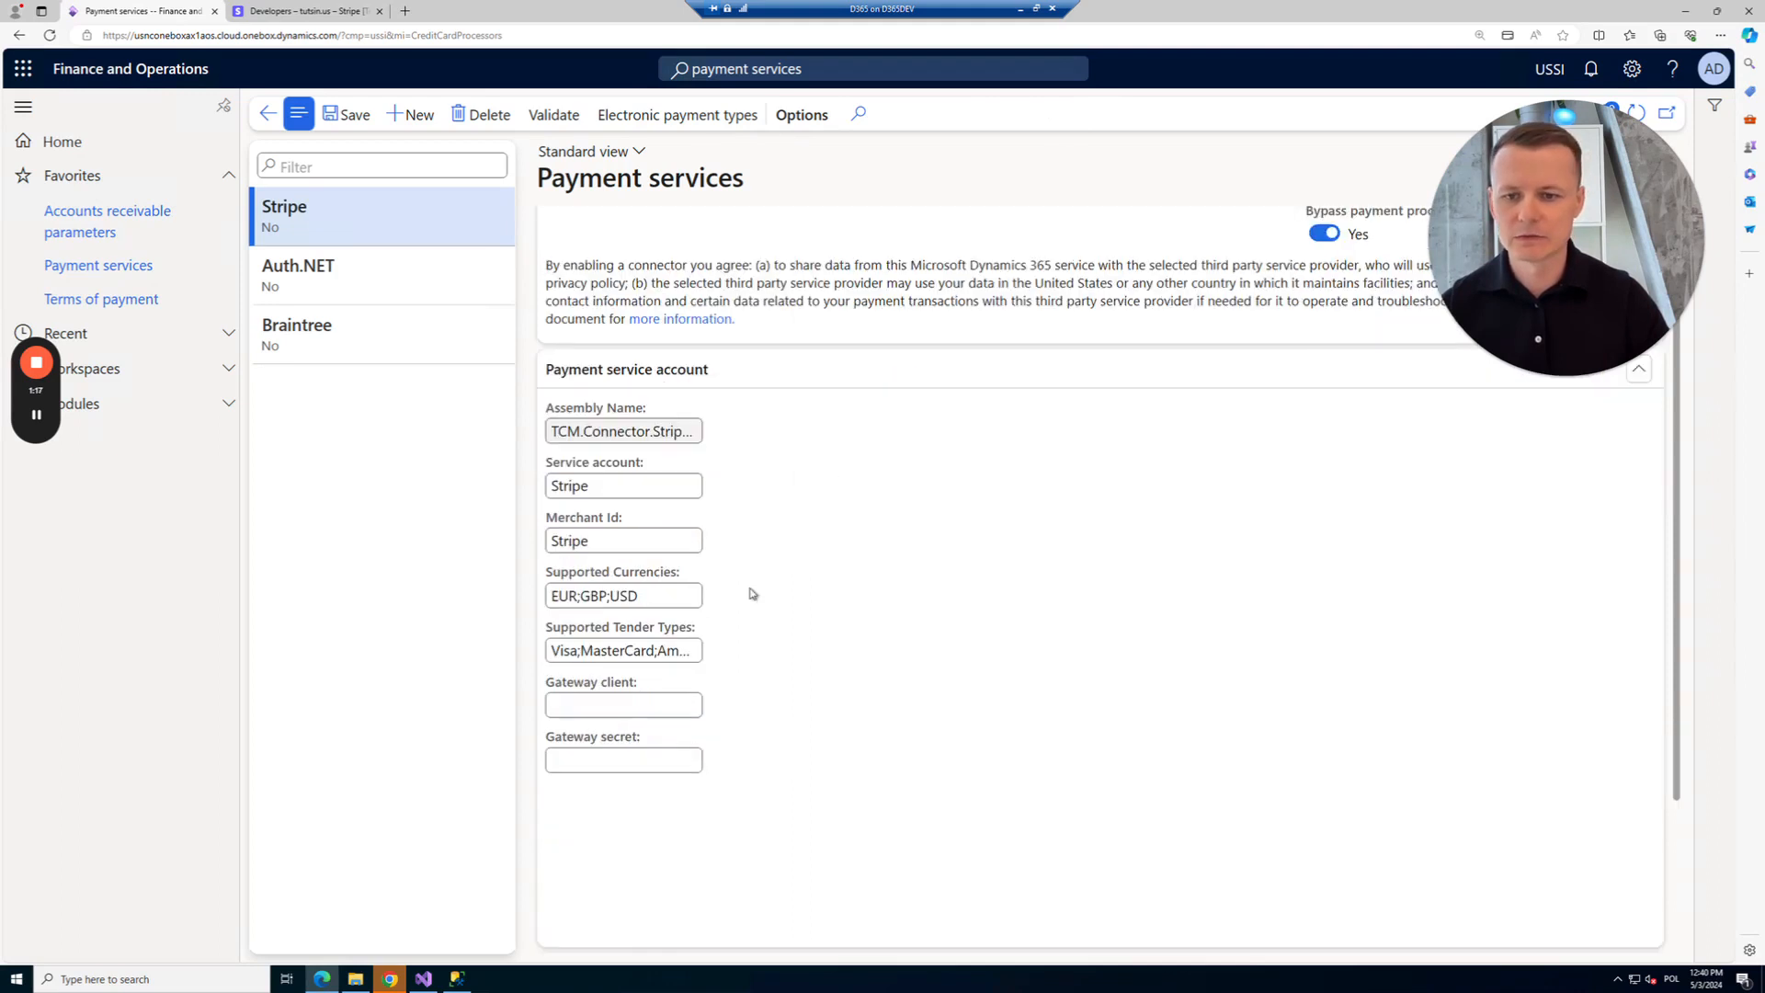
pyautogui.moveTo(611, 606); pyautogui.dragTo(546, 602)
pyautogui.press('BackSpace')
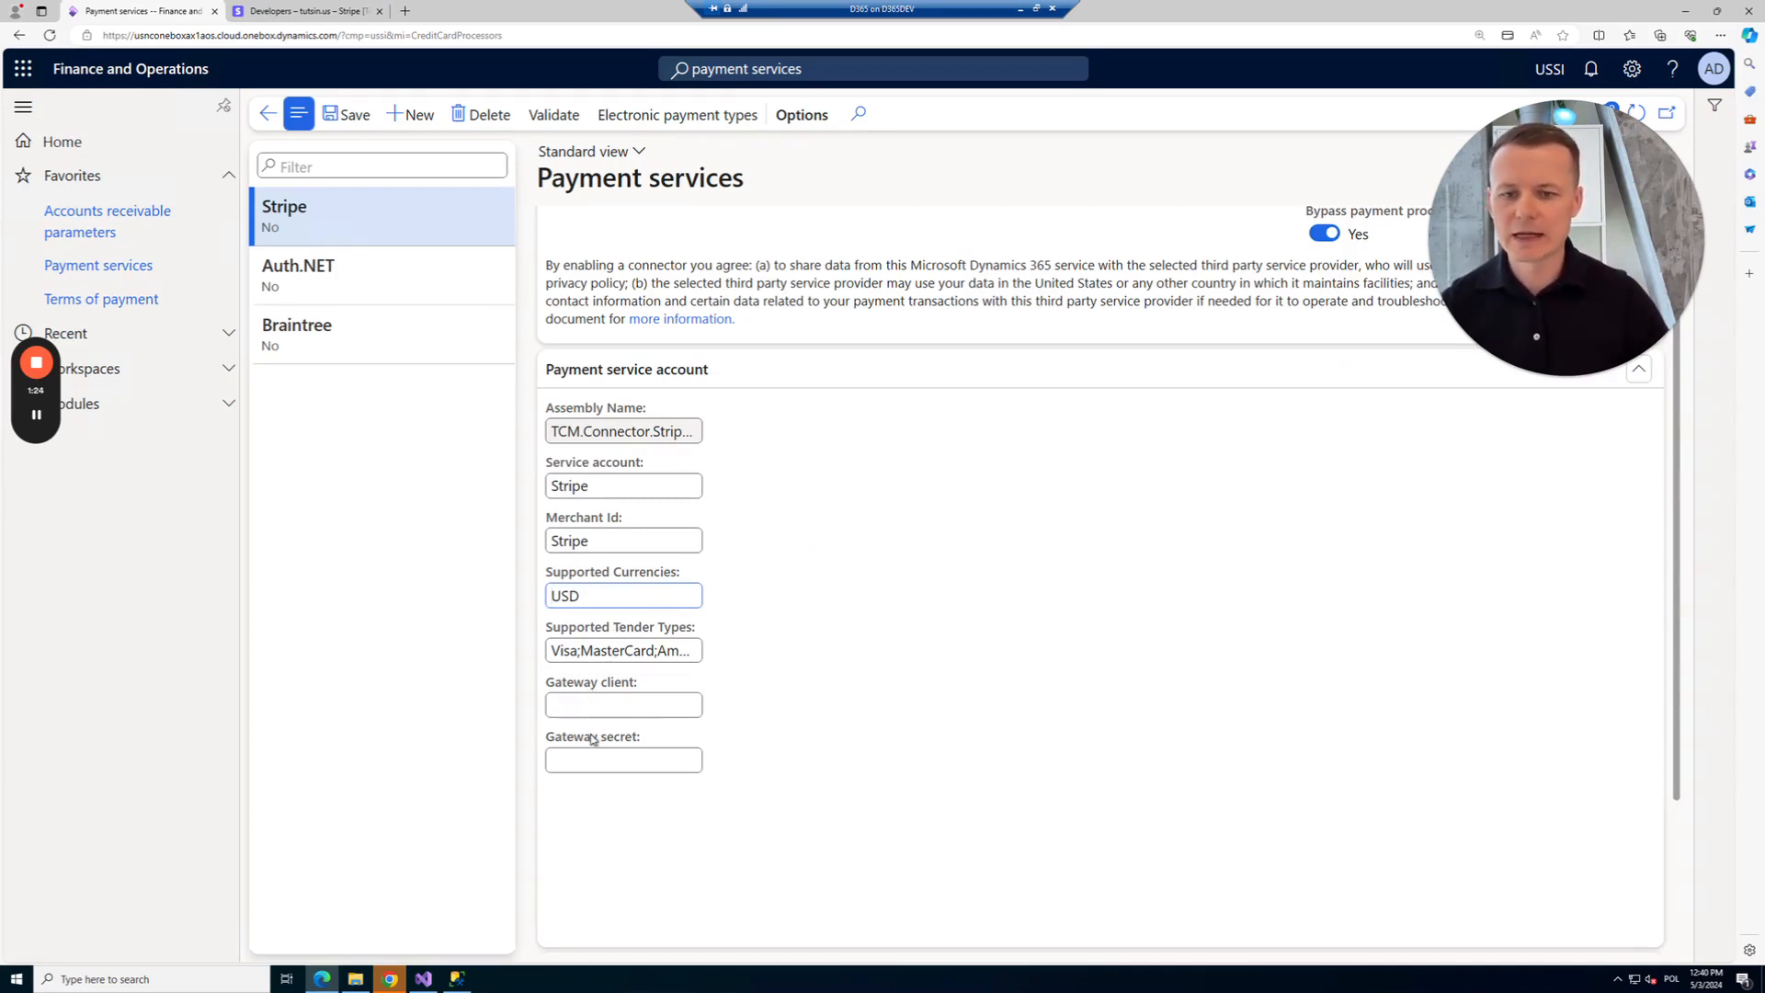
pyautogui.click(297, 13)
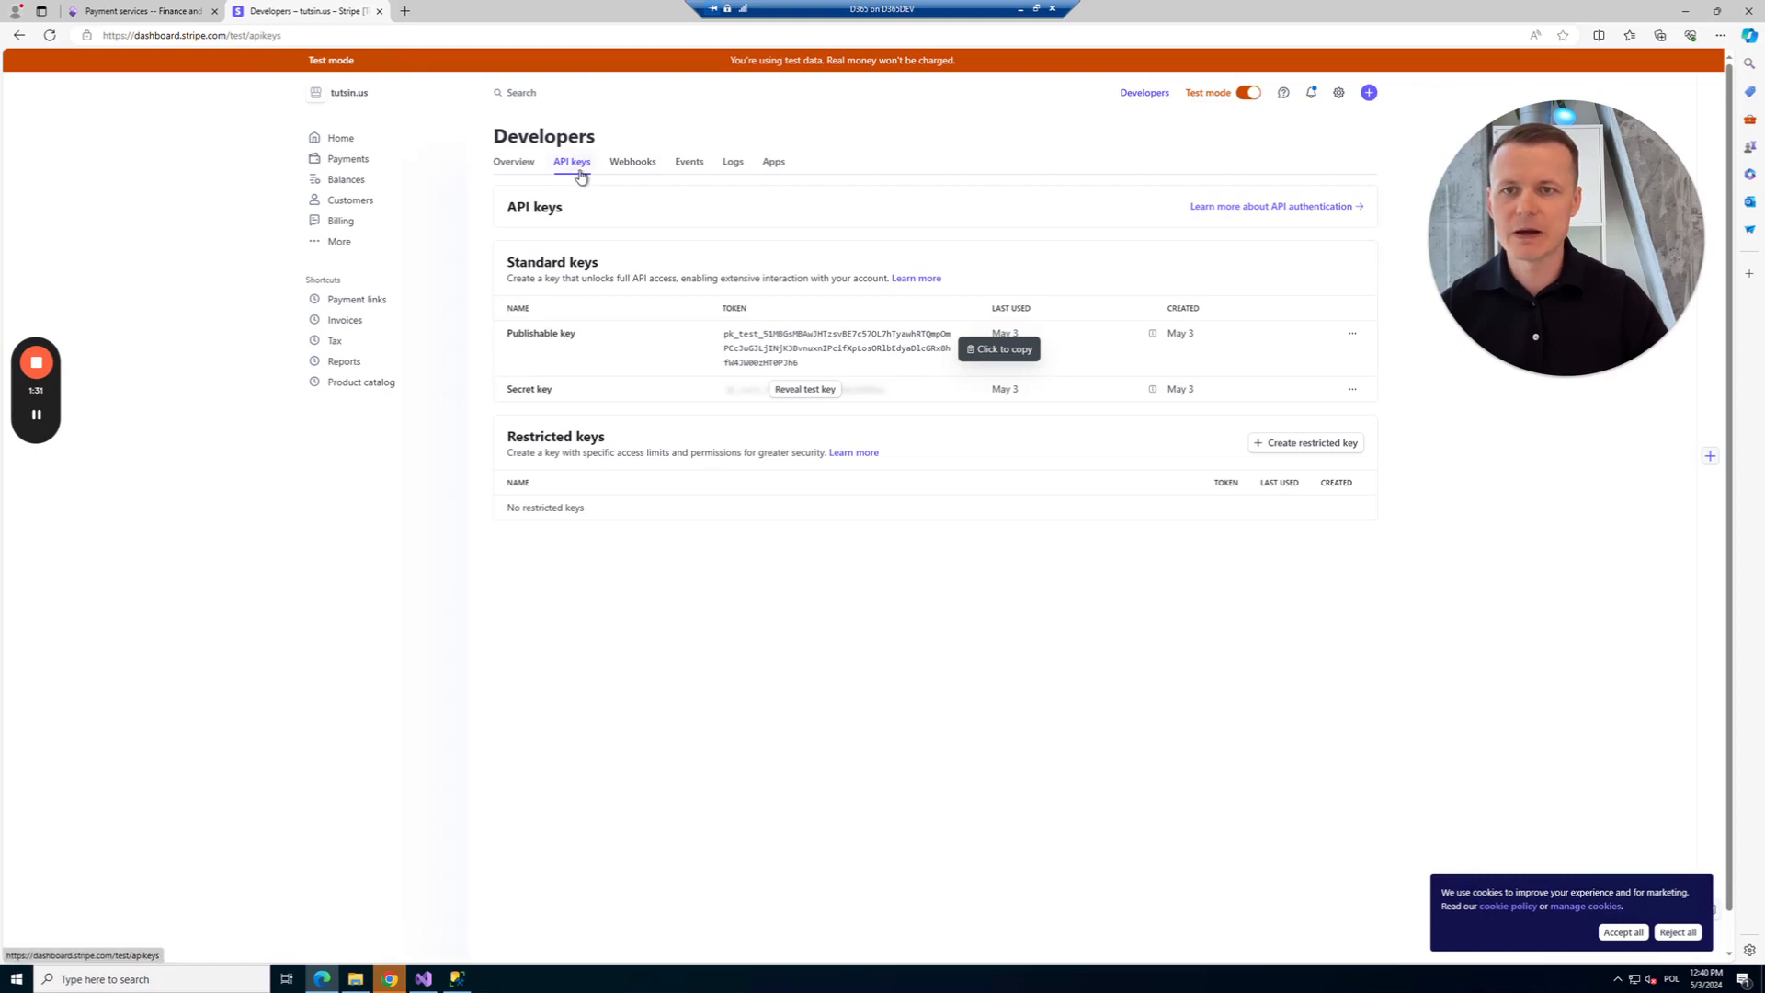
# Return from Stripe's API keys page to the Stripe payment service form.
pyautogui.click(102, 11)
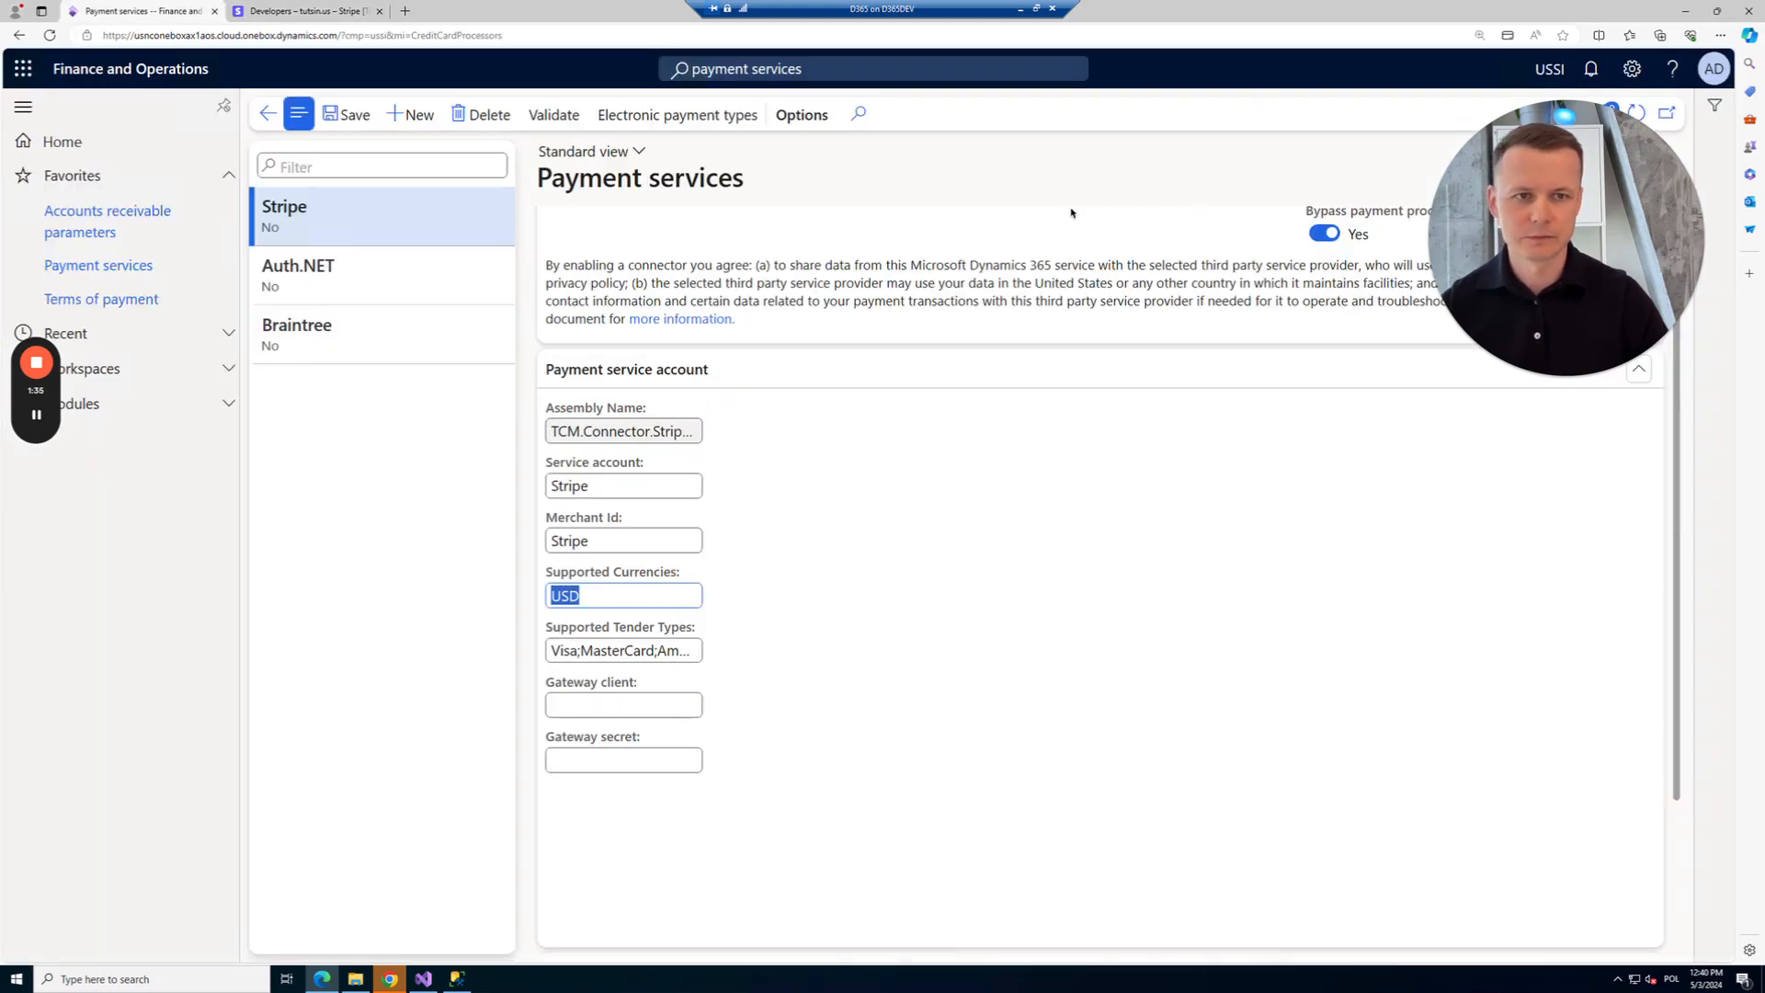
# Paste the publishable key as gateway client and the secret key as gateway secret, then save.
pyautogui.click(579, 705)
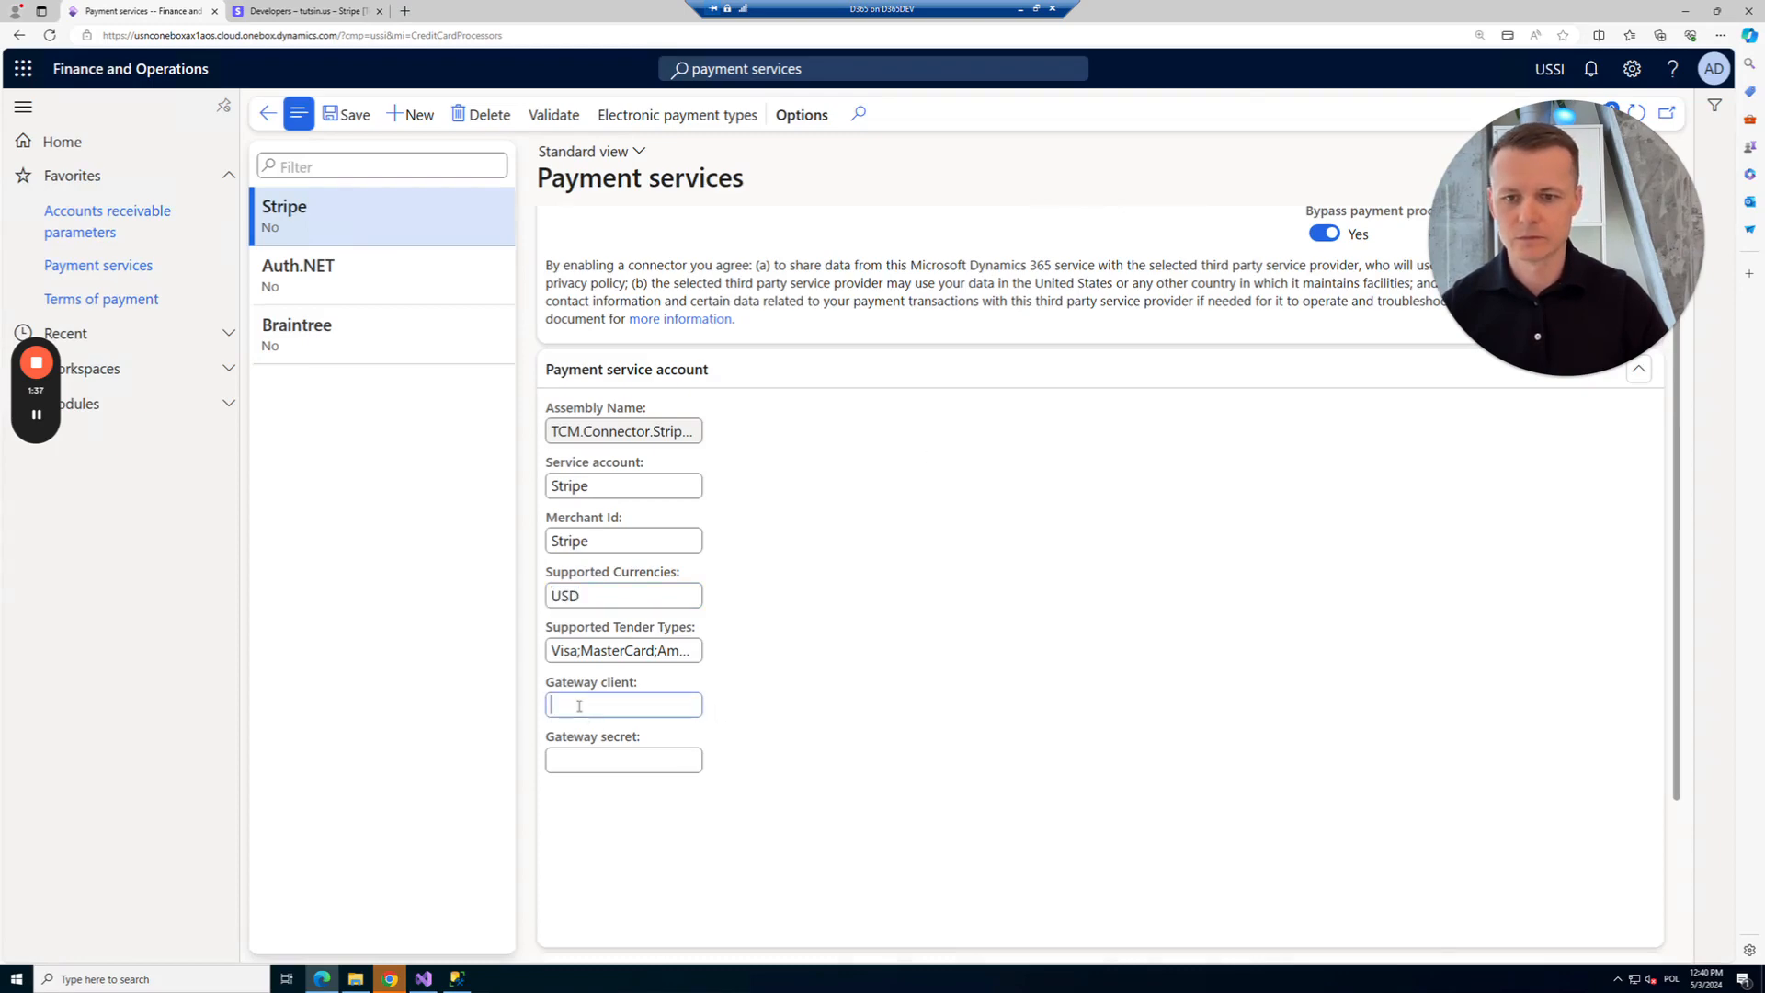
pyautogui.hotkey('ctrl', 'v')
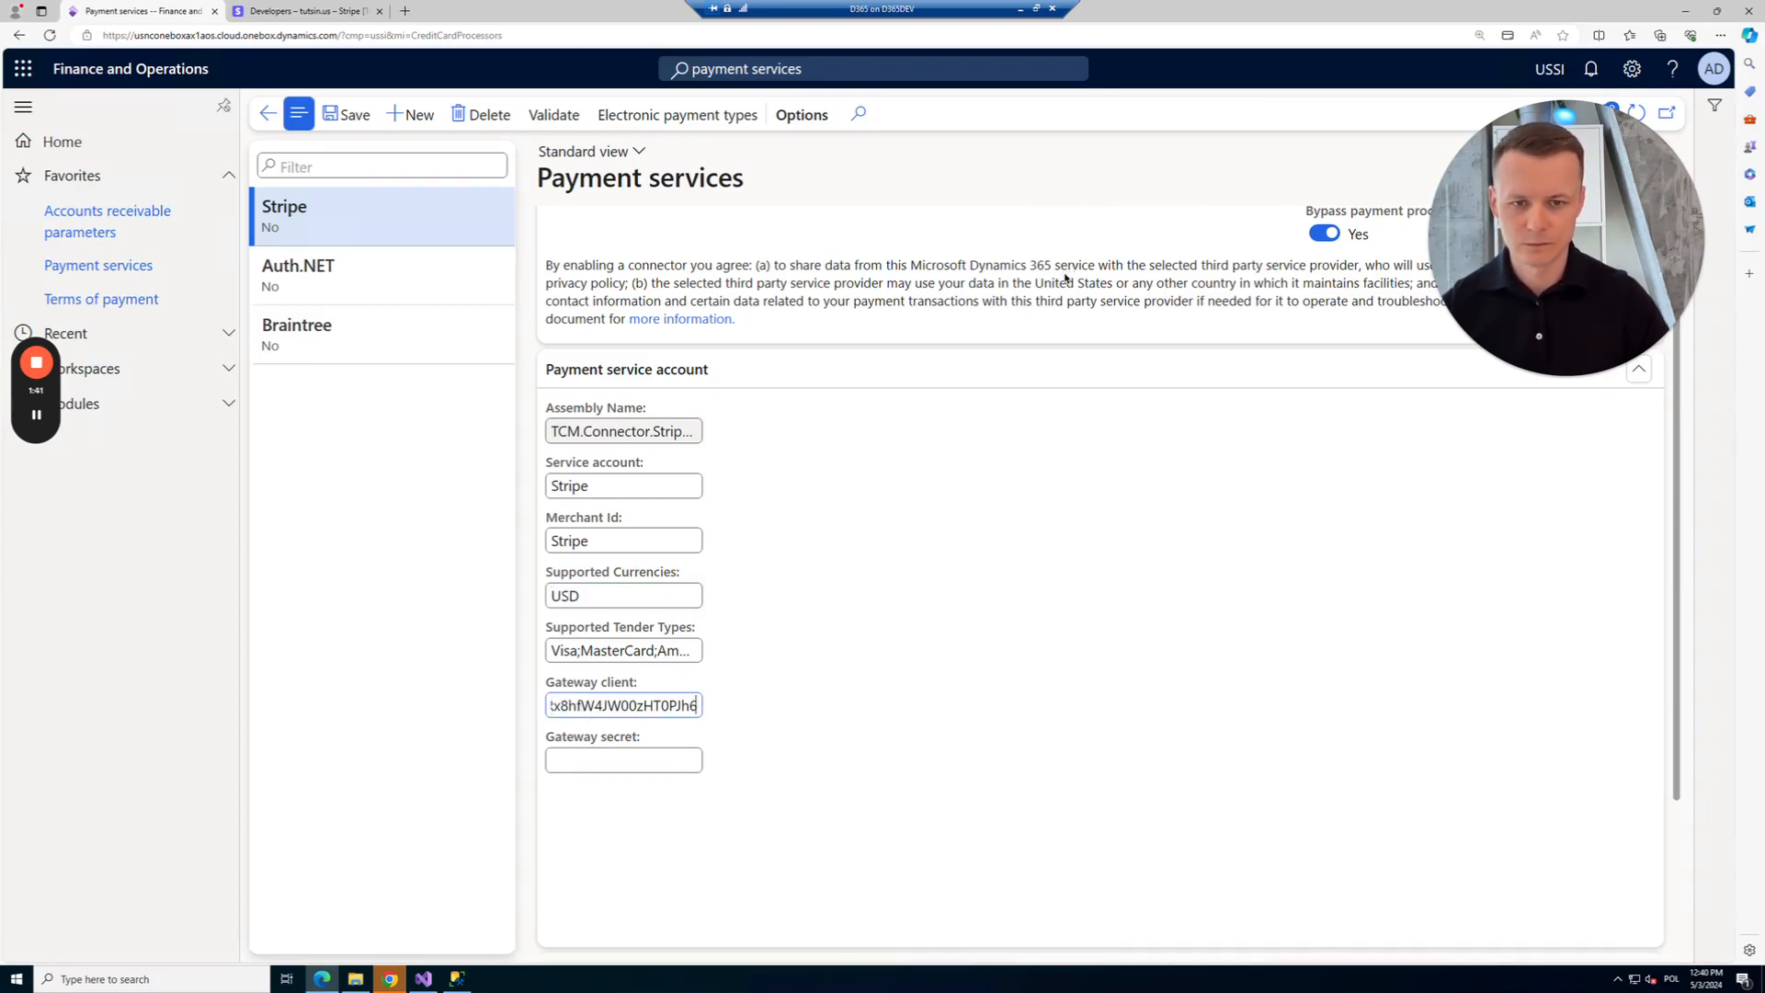
pyautogui.click(593, 769)
pyautogui.hotkey('ctrl', 'v')
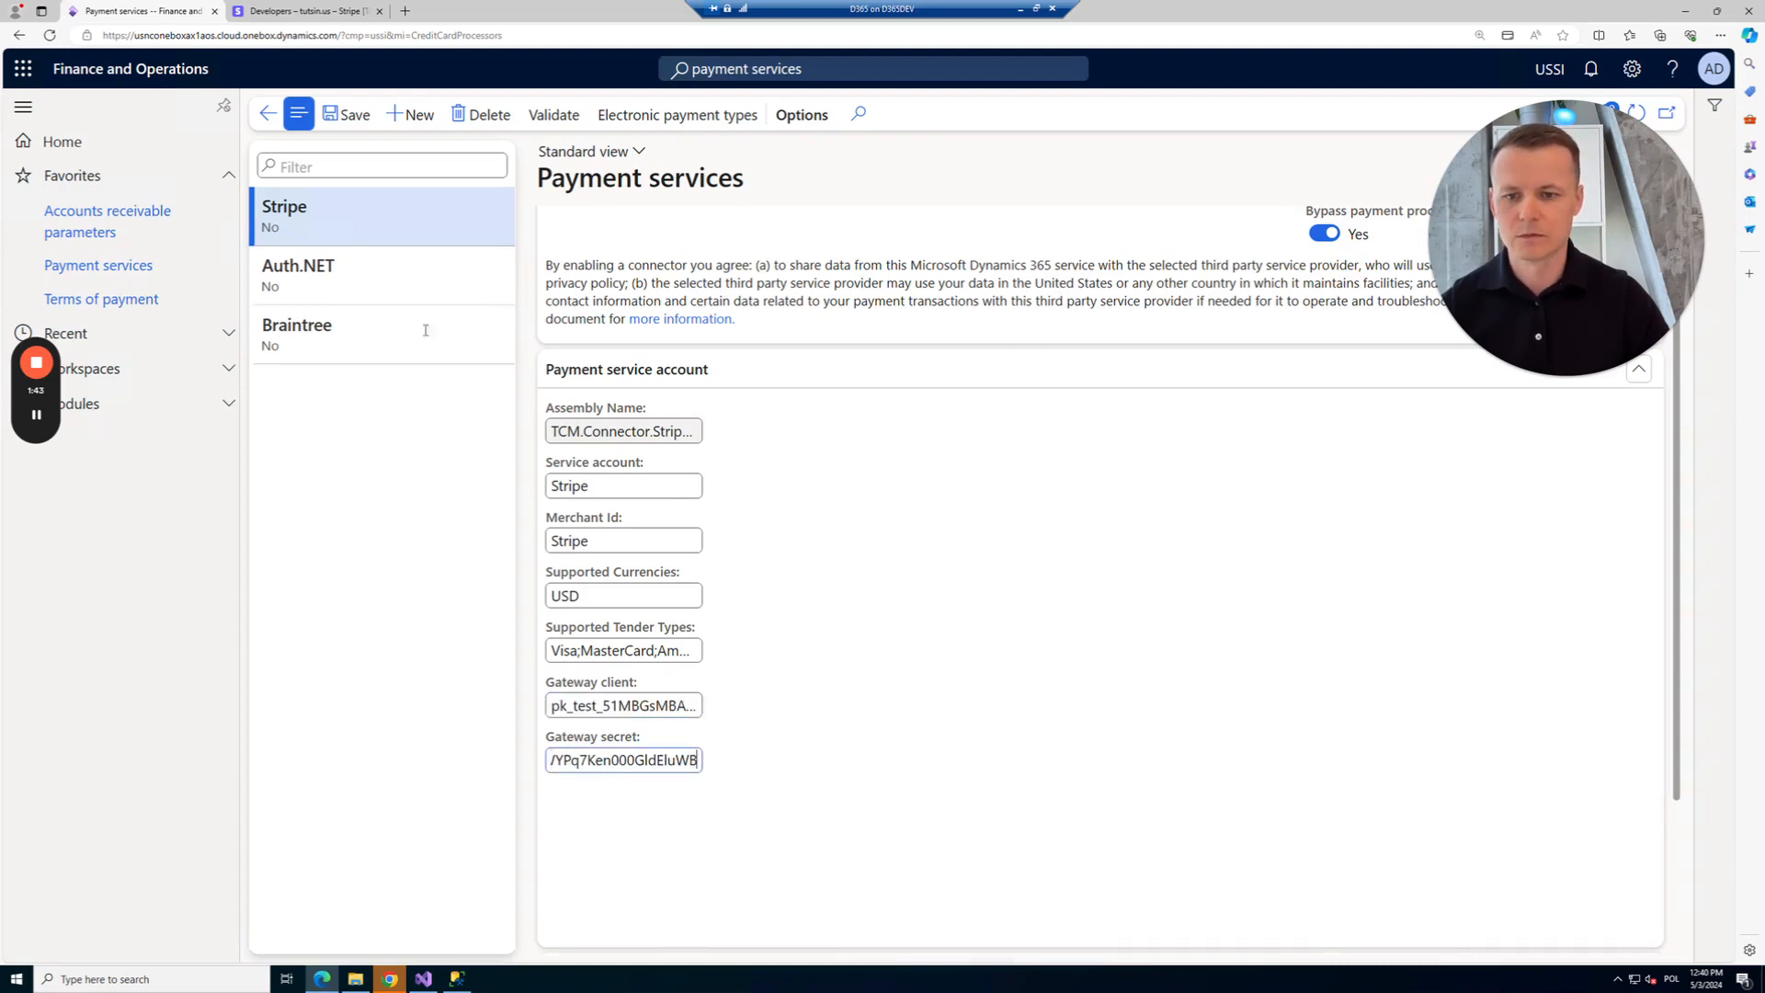
pyautogui.click(351, 120)
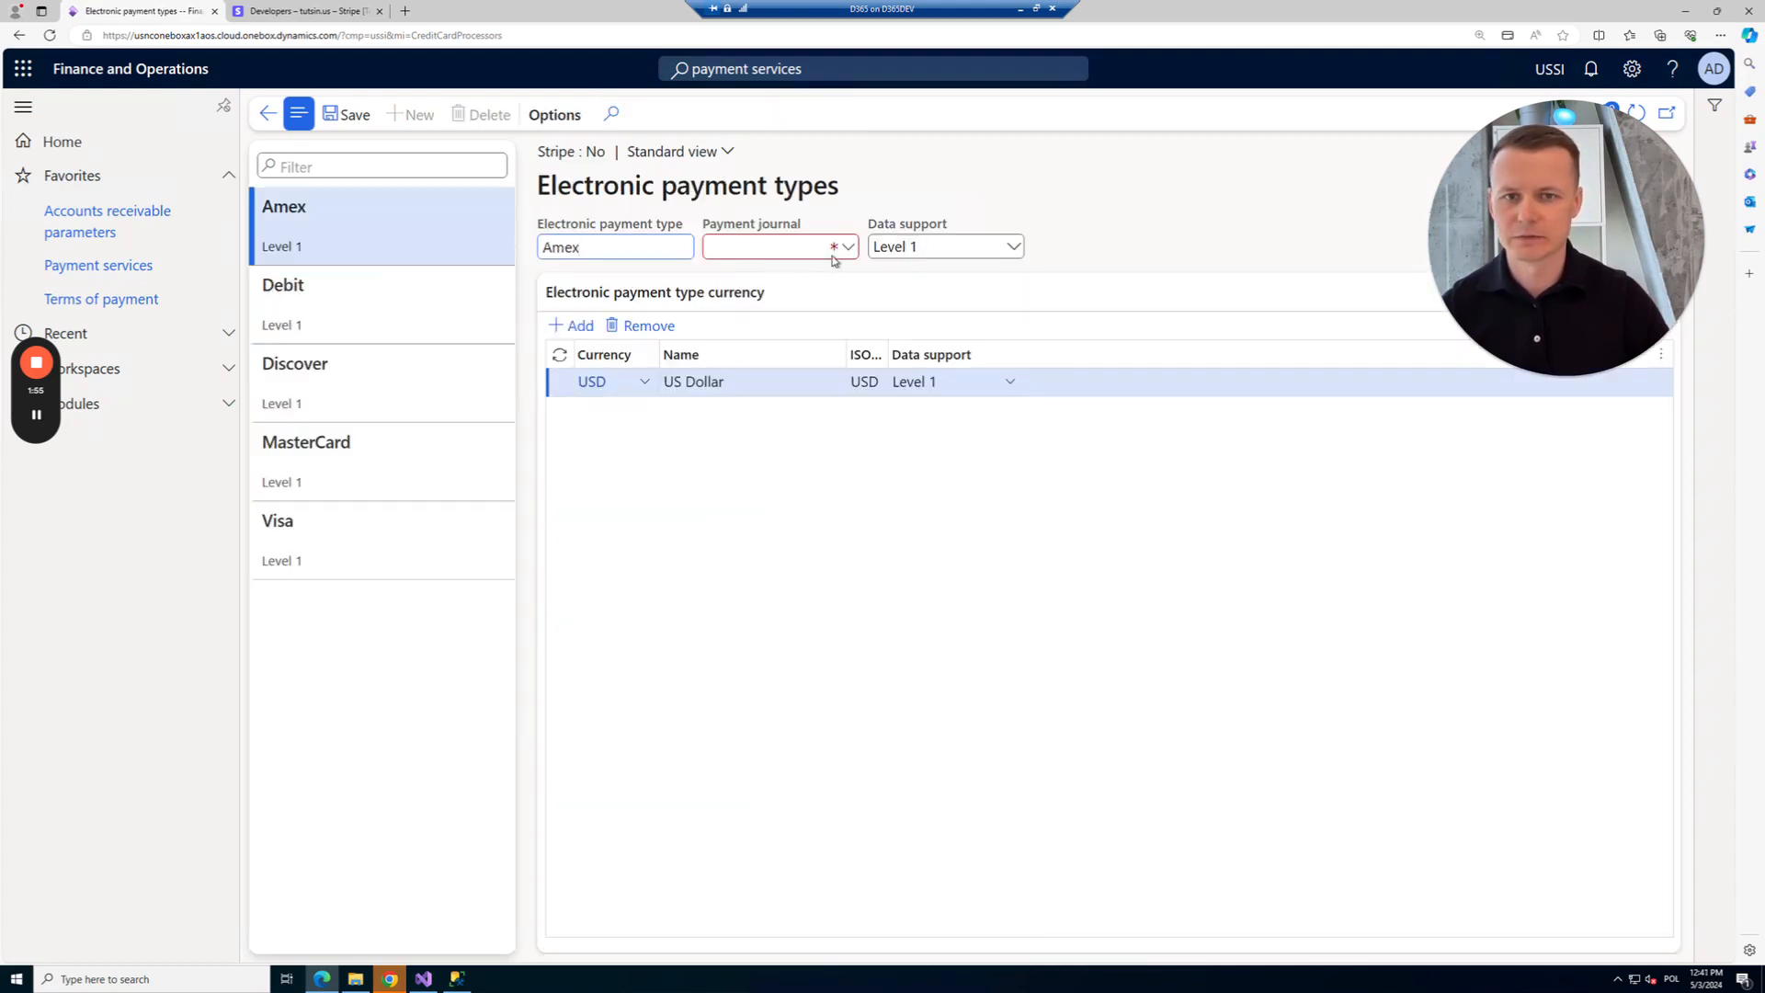
# Set the payment journal to CustPay for the Amex, Debit and Discover payment types.
pyautogui.click(846, 246)
pyautogui.click(748, 298)
pyautogui.hotkey('ctrl', 'c')
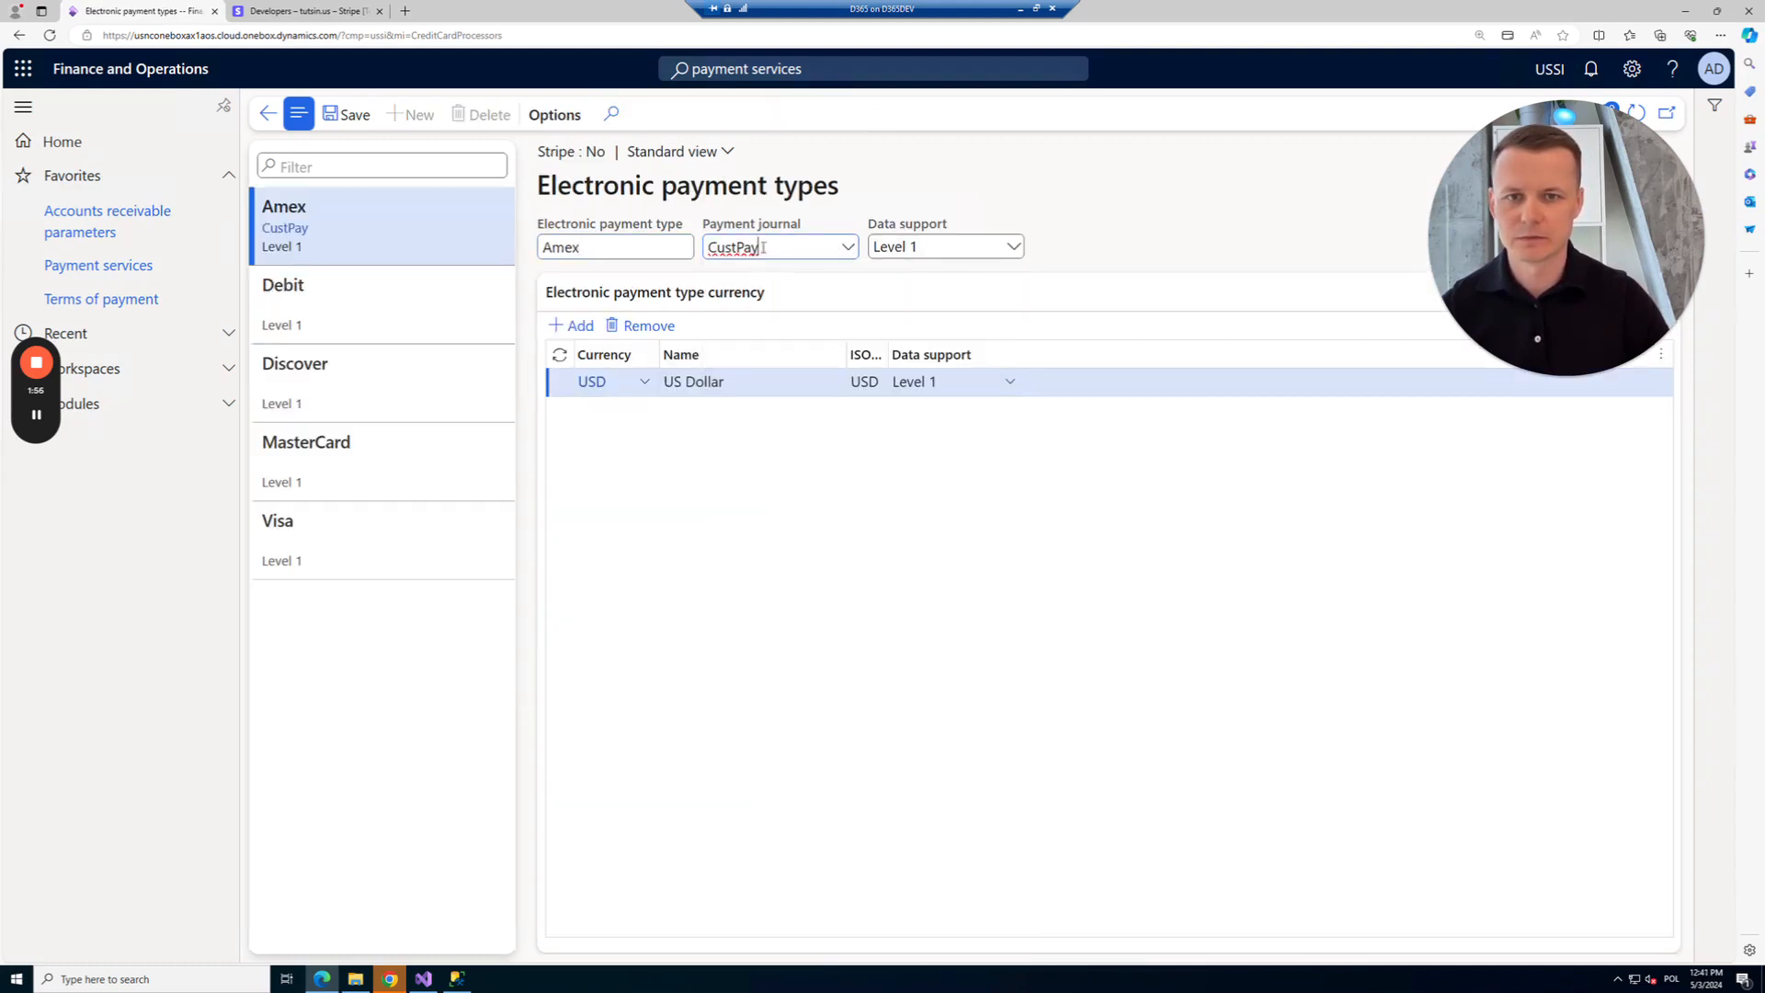
pyautogui.click(366, 294)
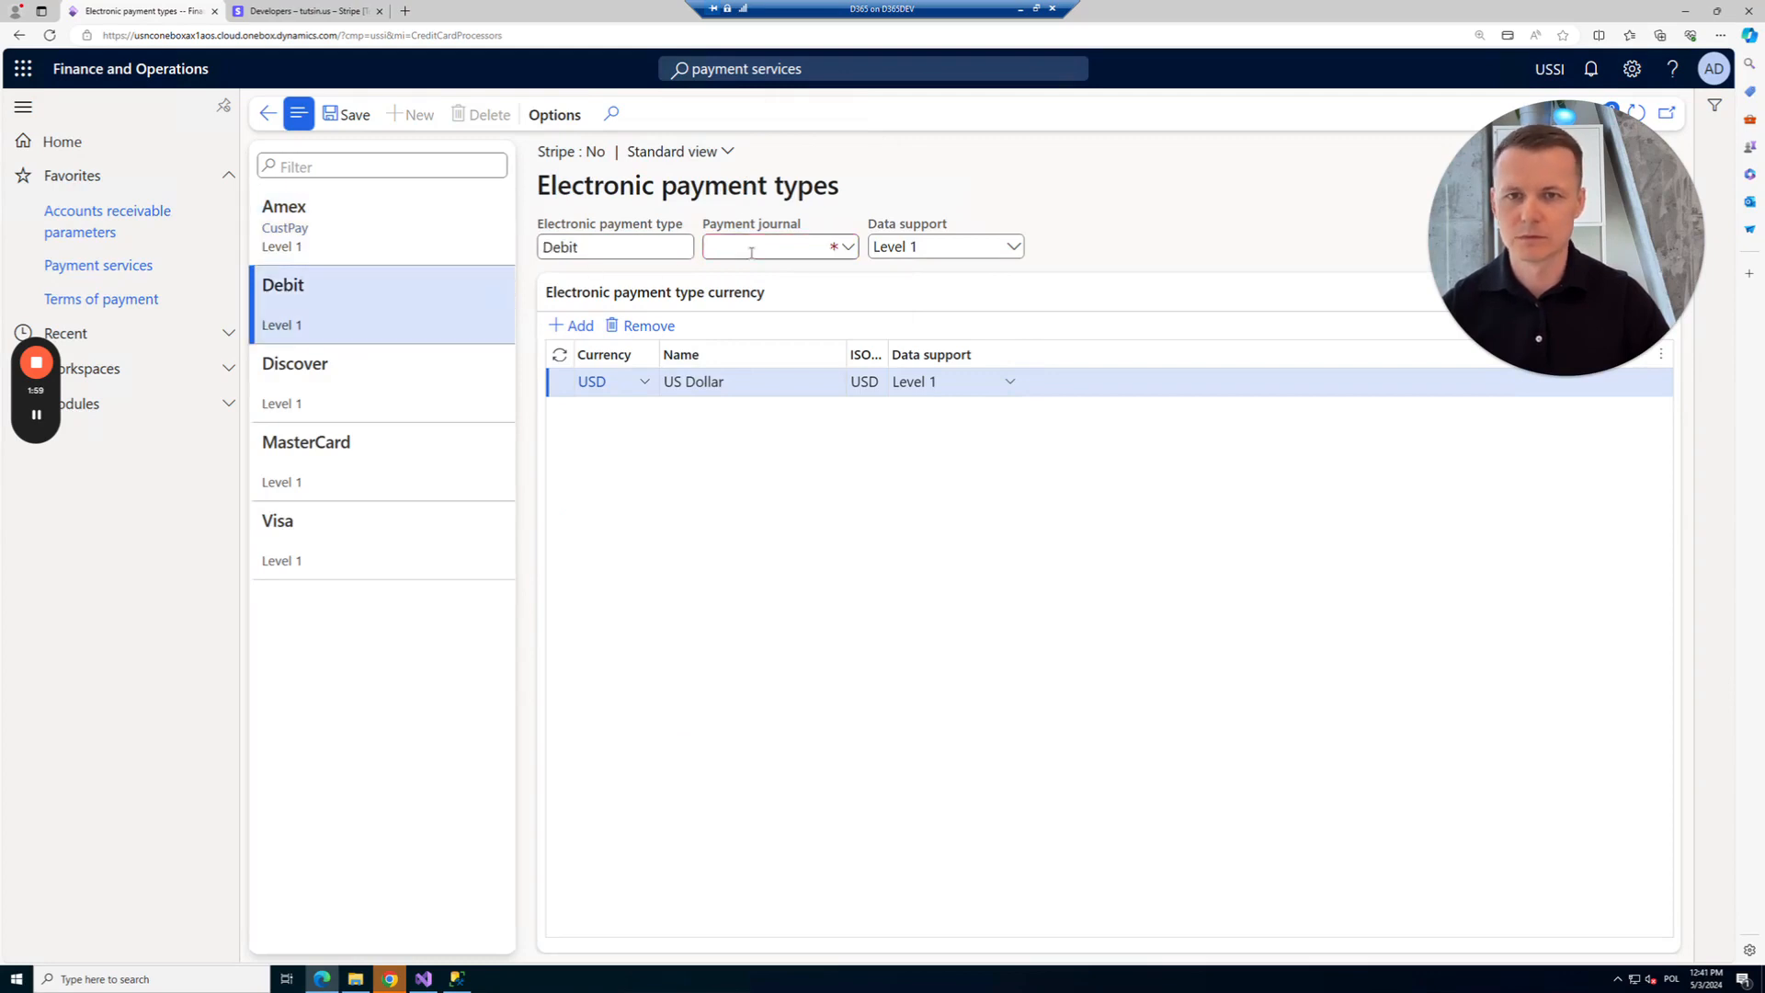
pyautogui.click(471, 366)
pyautogui.click(740, 248)
pyautogui.hotkey('ctrl', 'v')
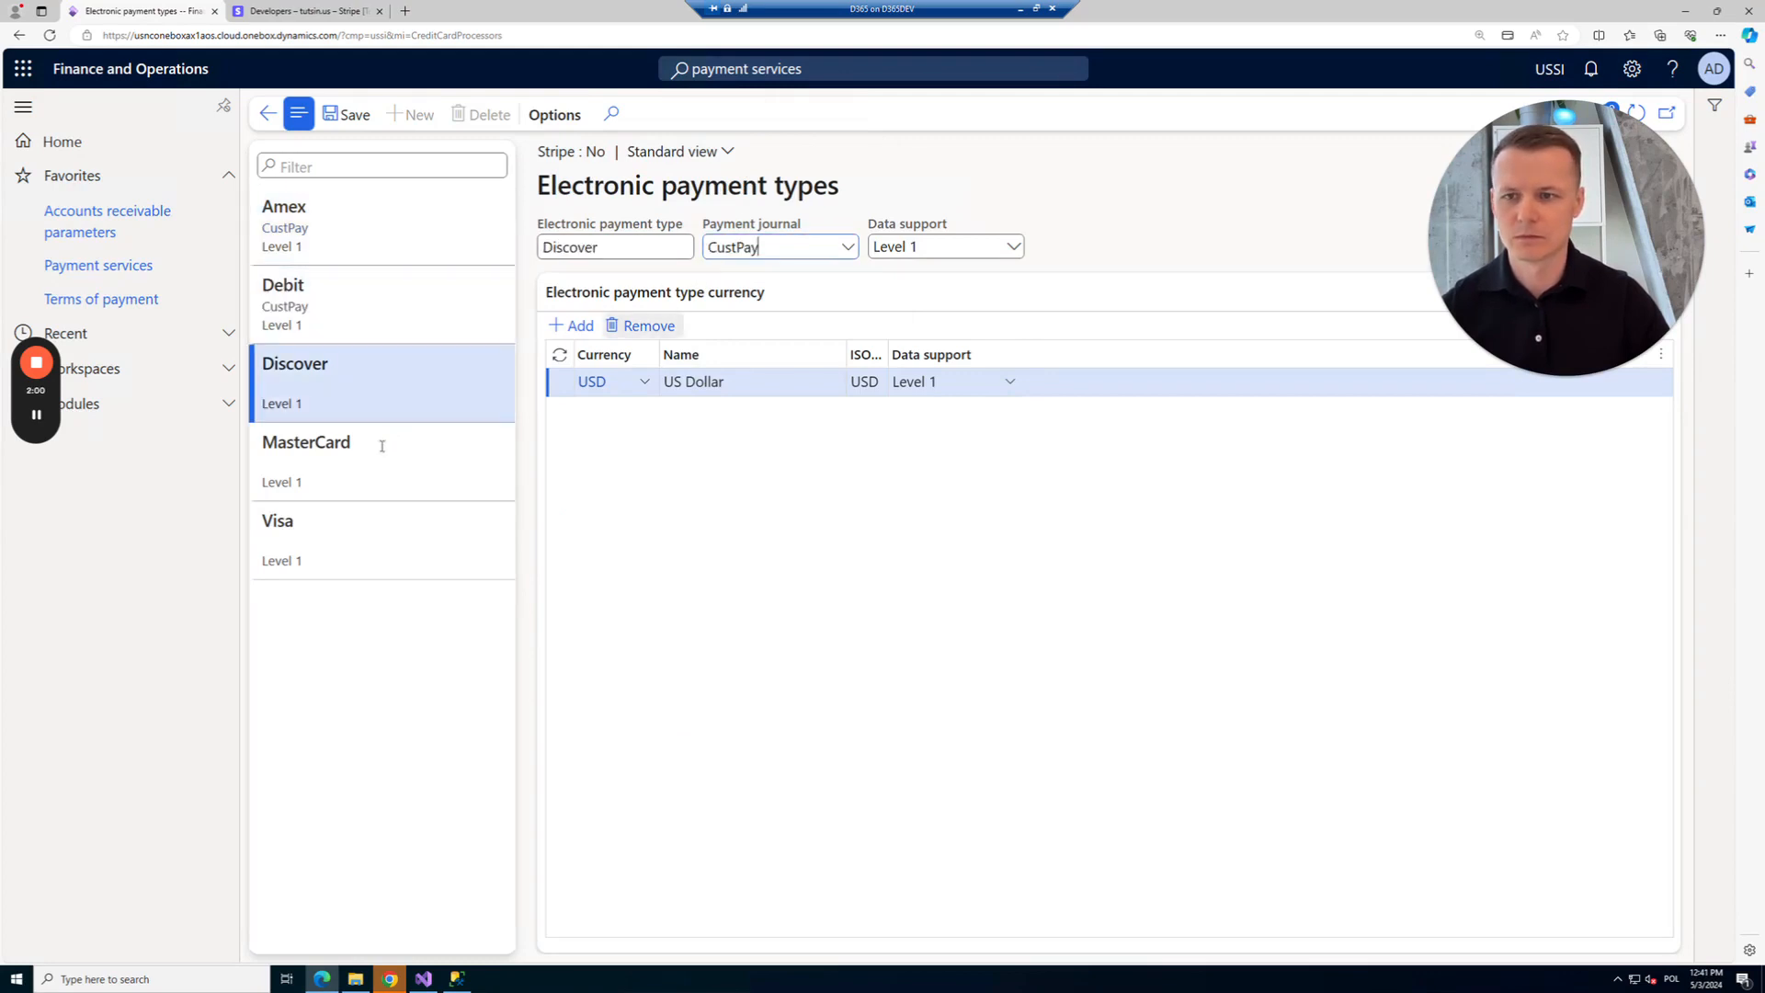
# Set the MasterCard and Visa payment journals to CustPay and save.
pyautogui.click(382, 444)
pyautogui.click(756, 246)
pyautogui.hotkey('ctrl', 'v')
pyautogui.click(389, 526)
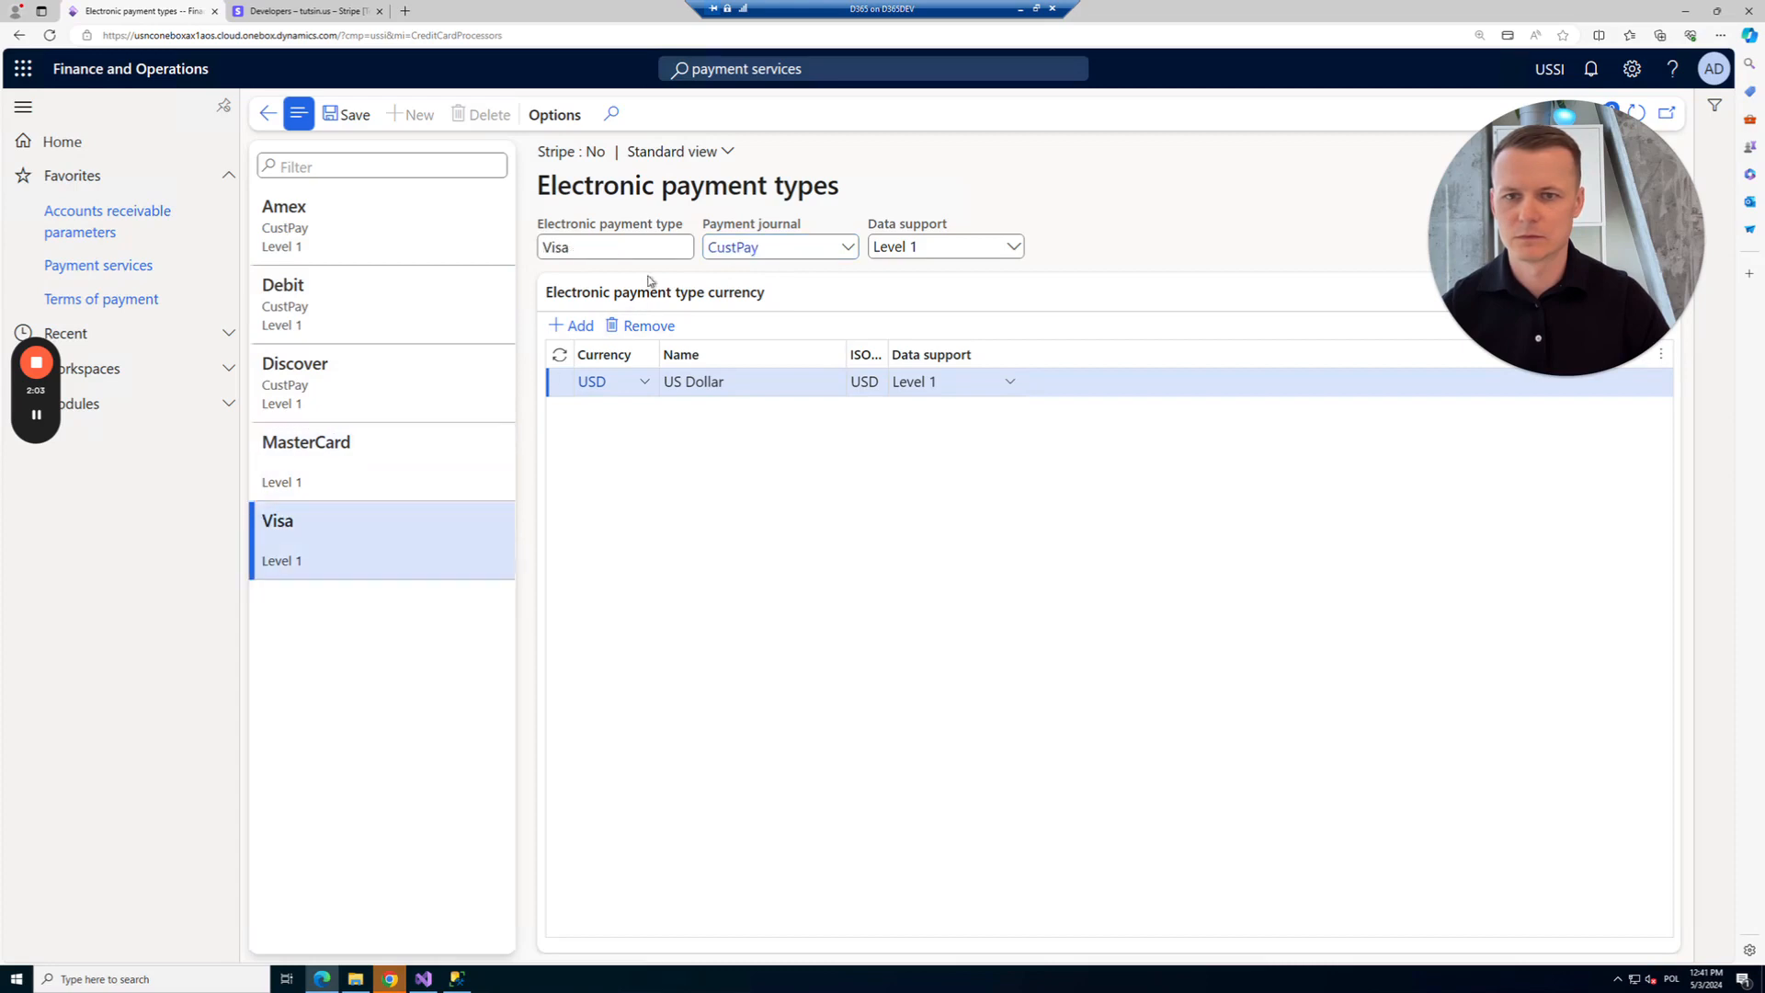
pyautogui.click(749, 246)
pyautogui.hotkey('ctrl', 'v')
pyautogui.click(366, 126)
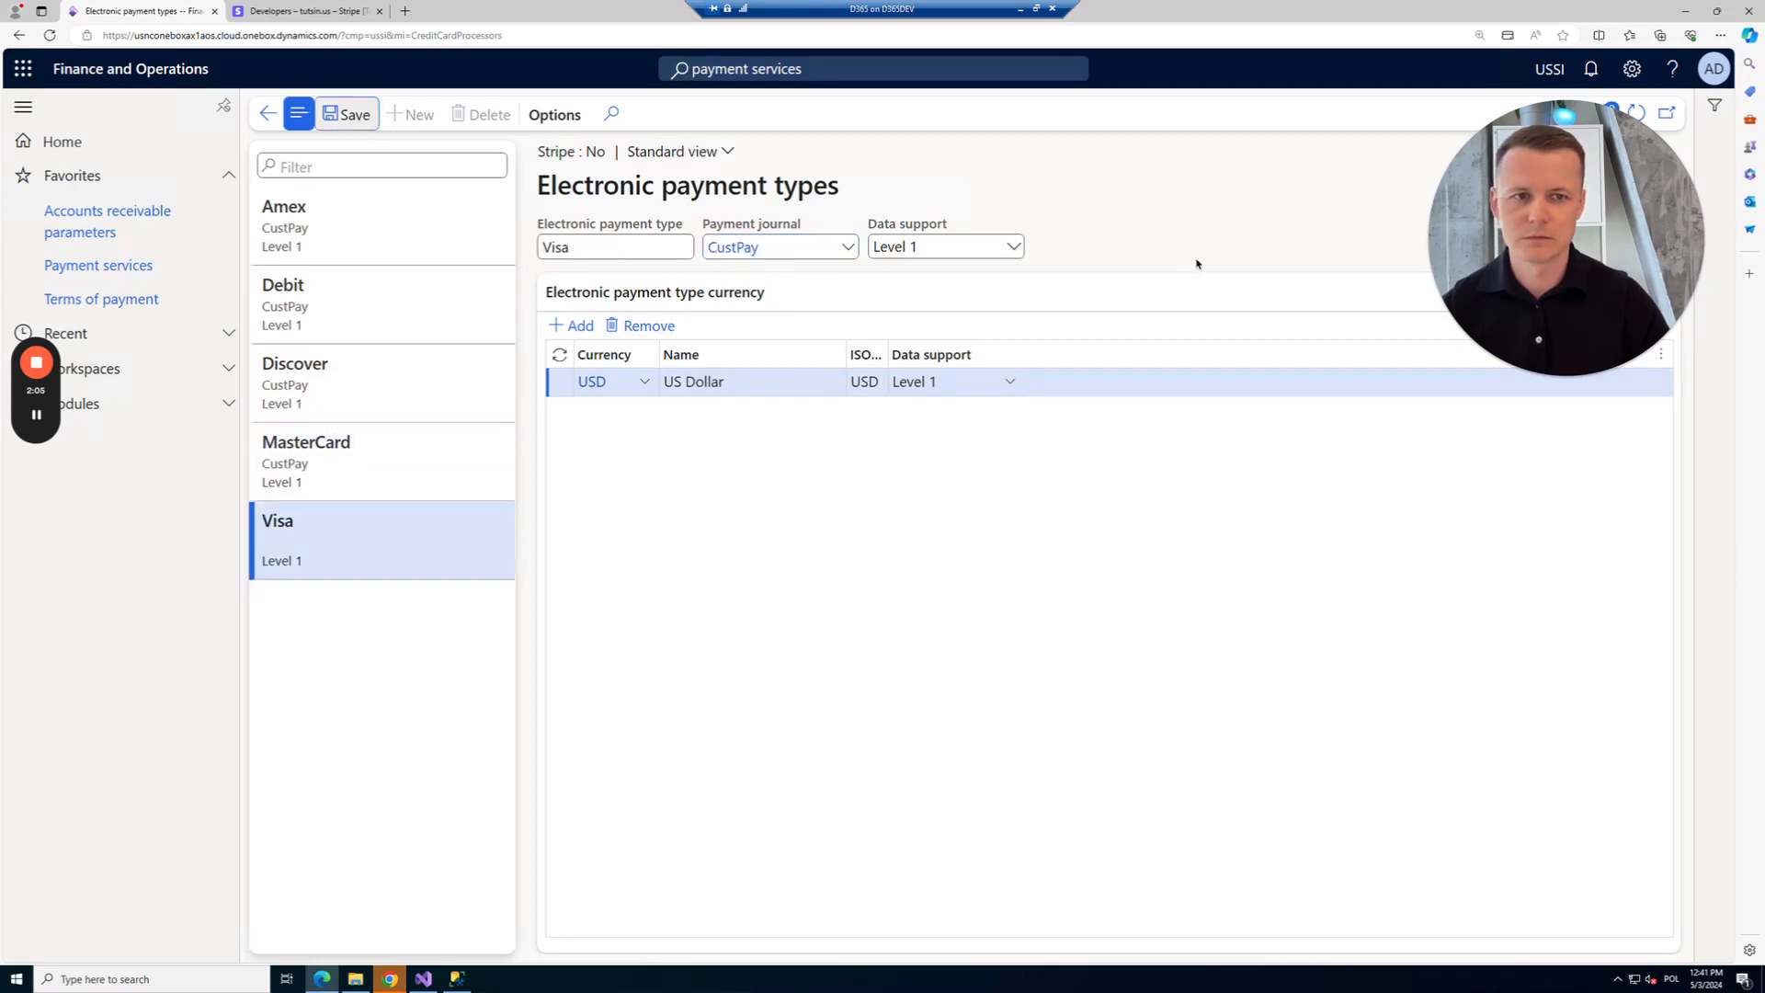
pyautogui.click(268, 113)
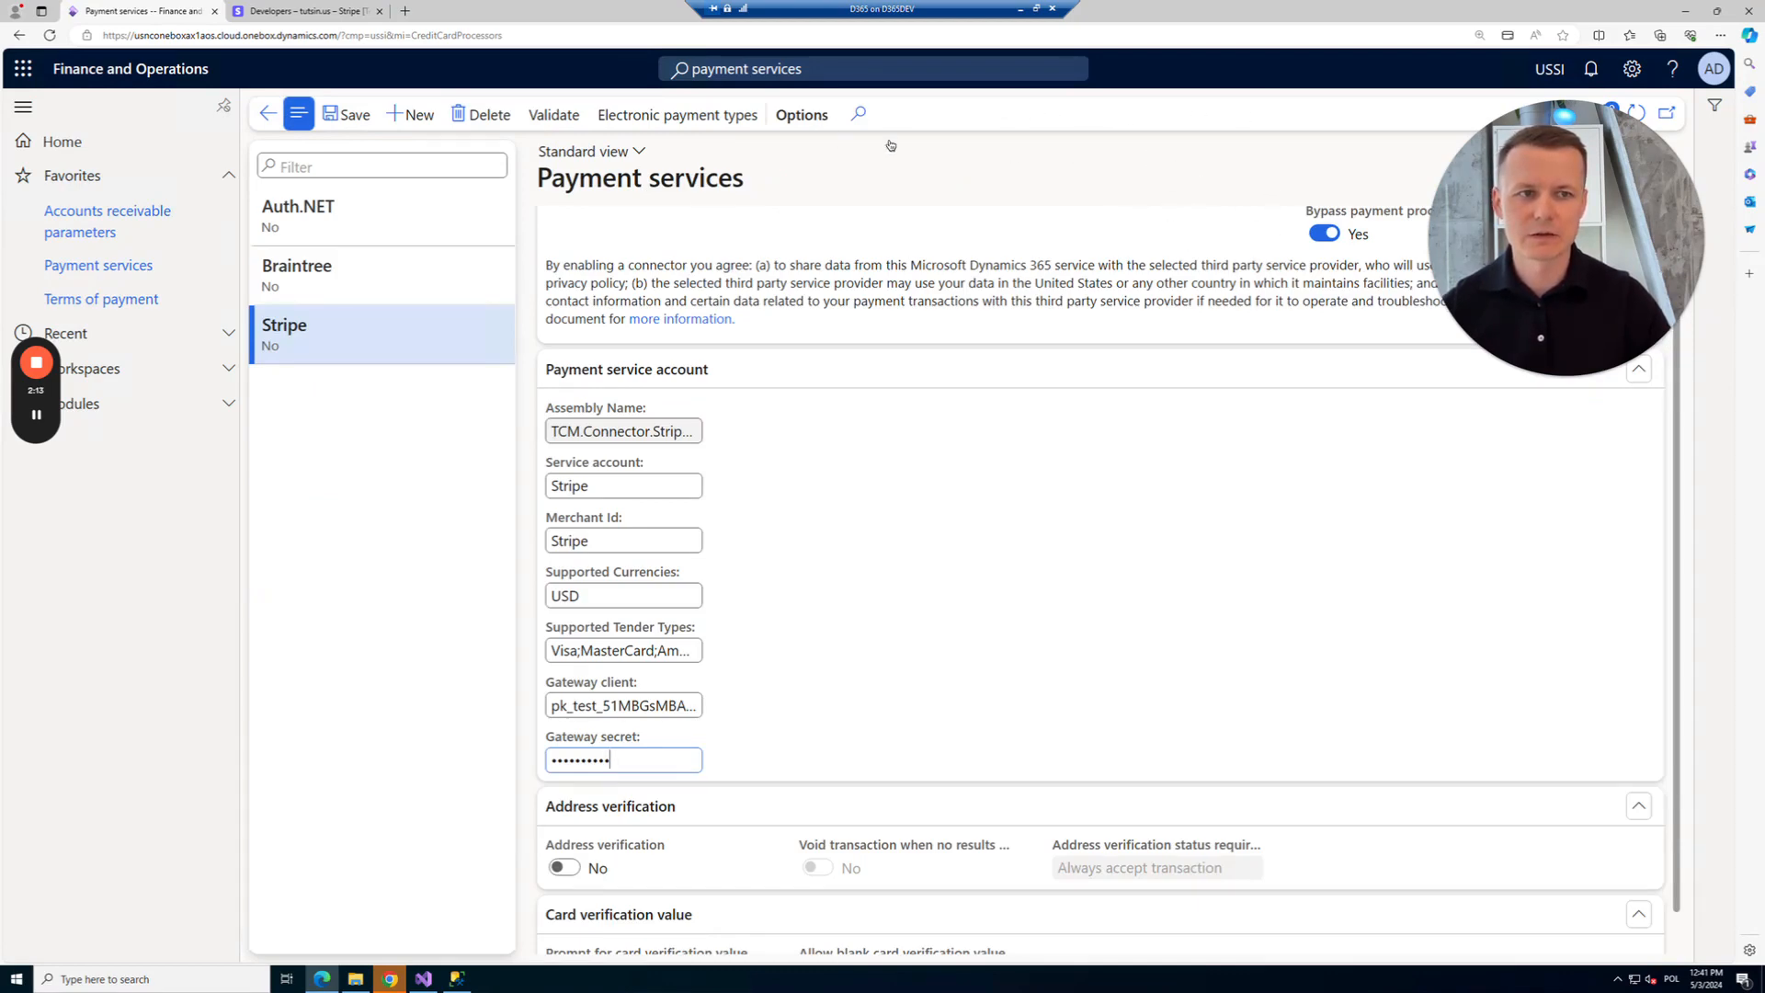
# Make Stripe the default credit card processor, then save and validate the payment service.
pyautogui.scroll(2, 1261, 332)
pyautogui.click(1324, 291)
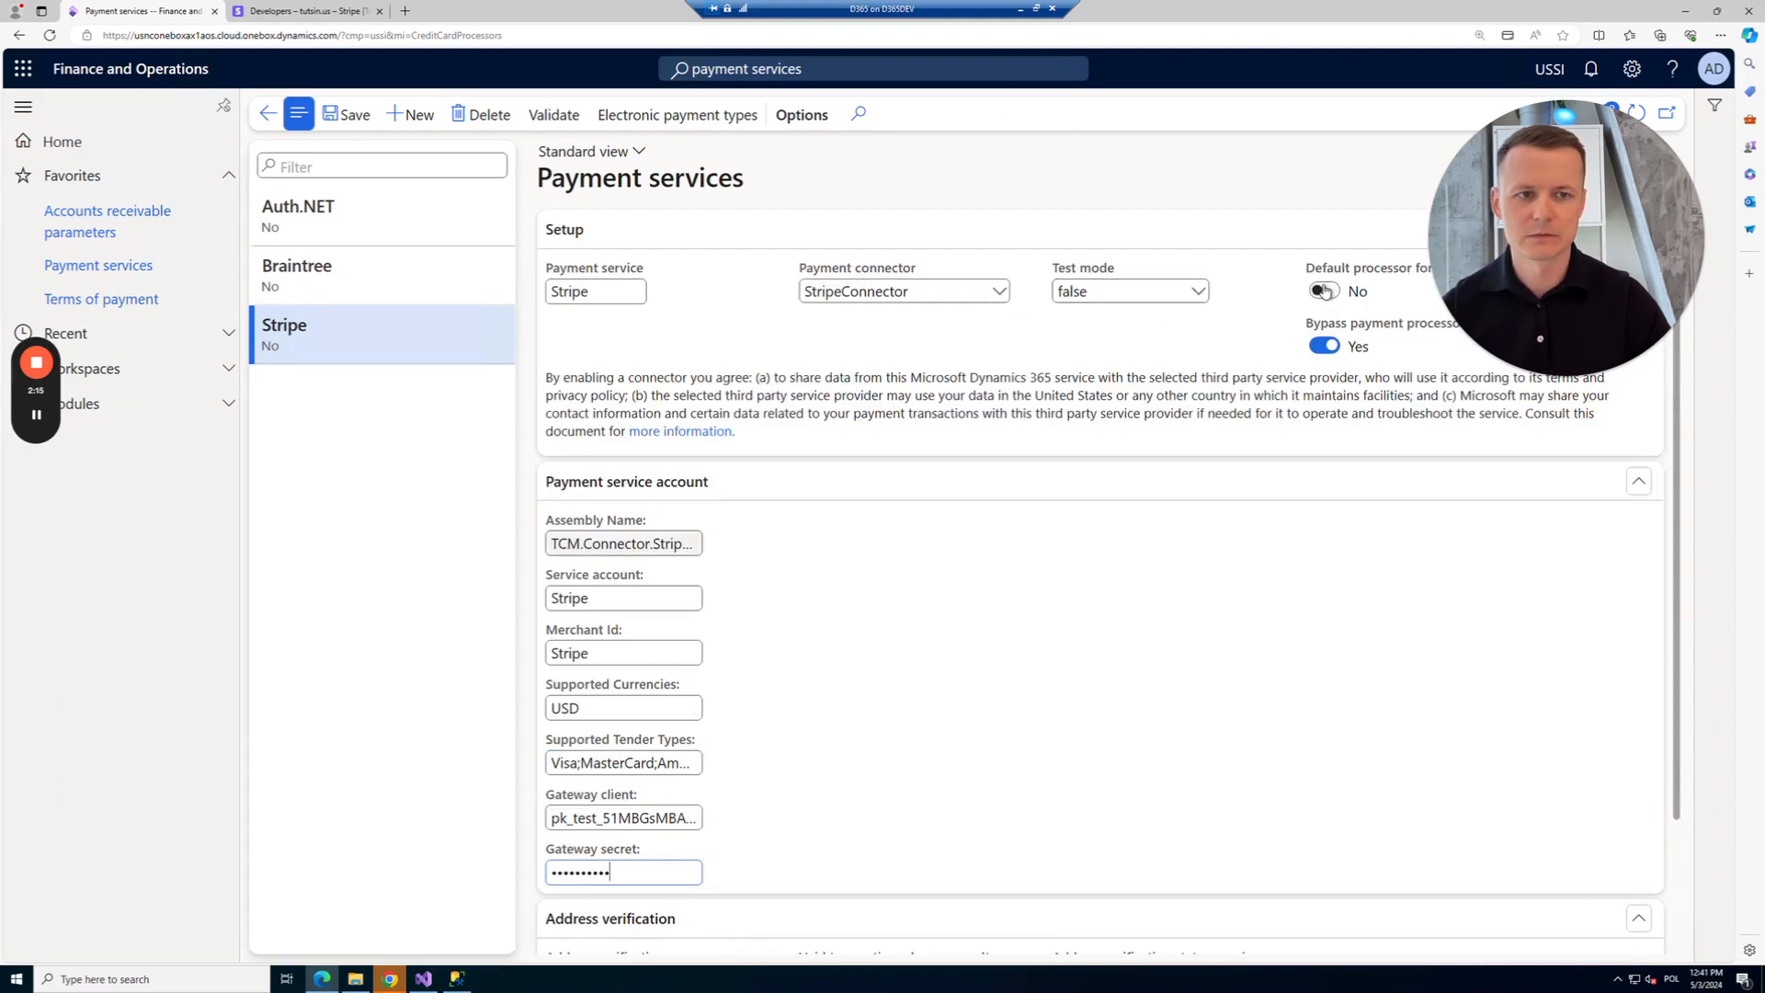
pyautogui.click(356, 116)
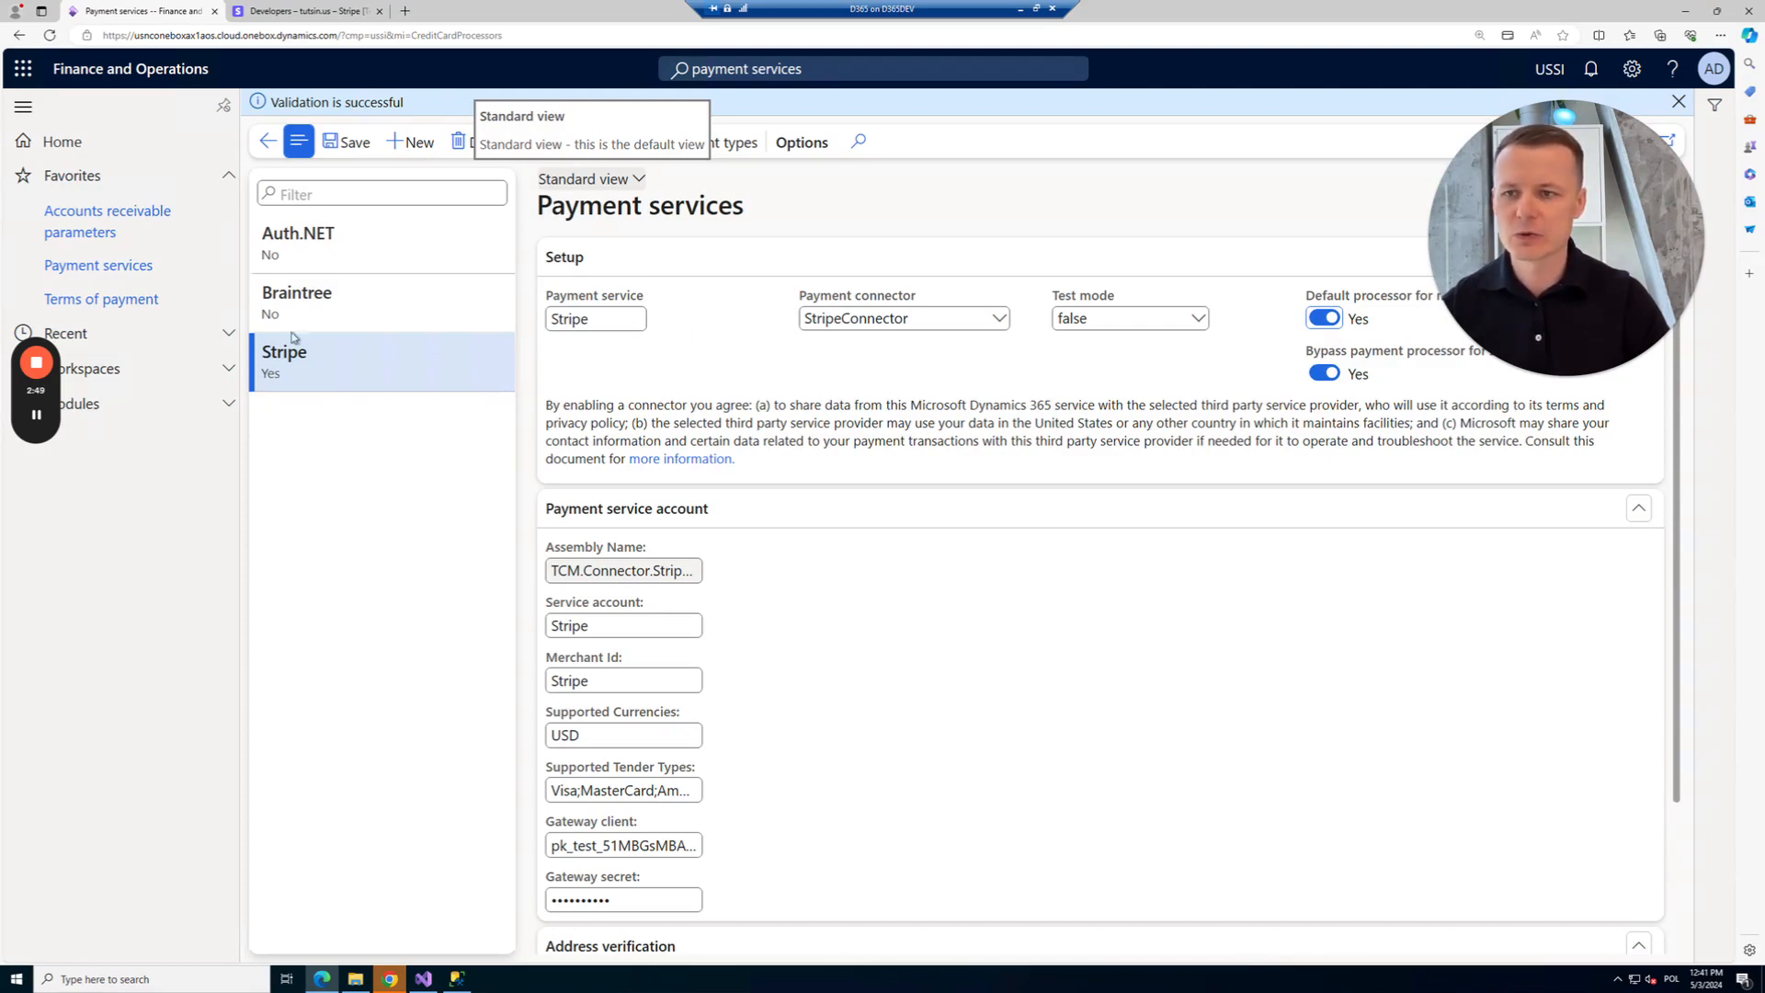
pyautogui.click(121, 404)
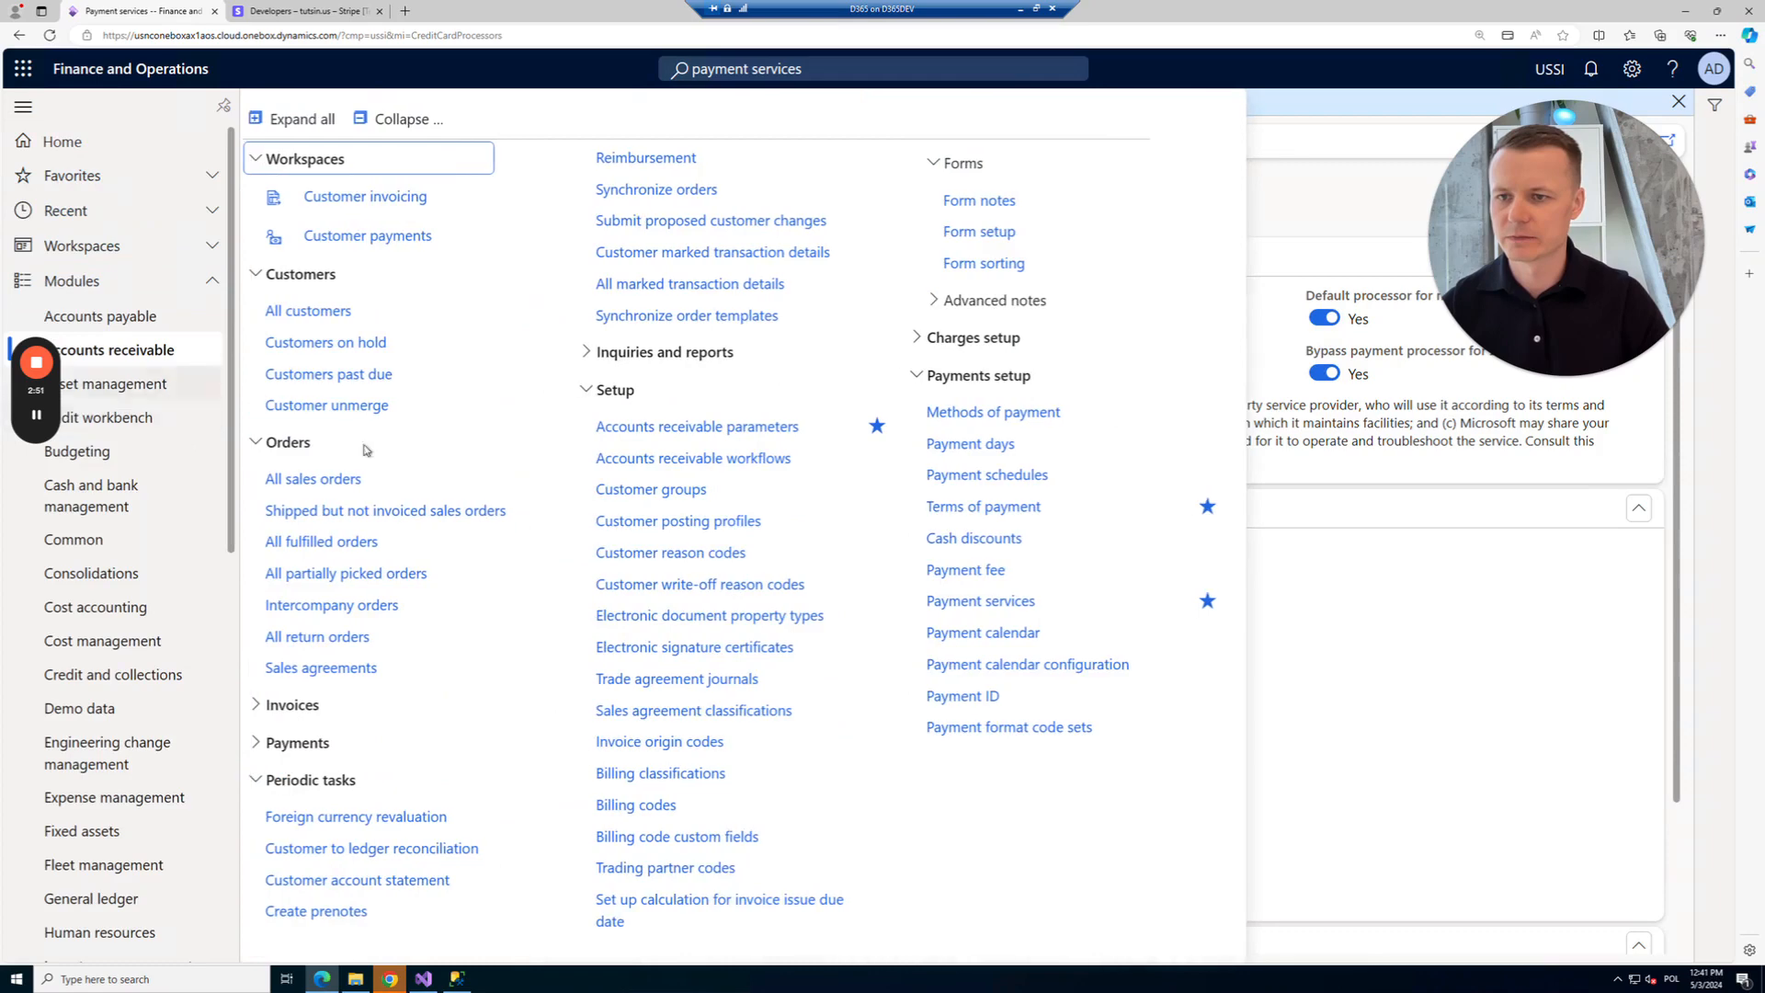
# Open the credit cards of customer Active Transport Inc. from All customers.
pyautogui.click(347, 315)
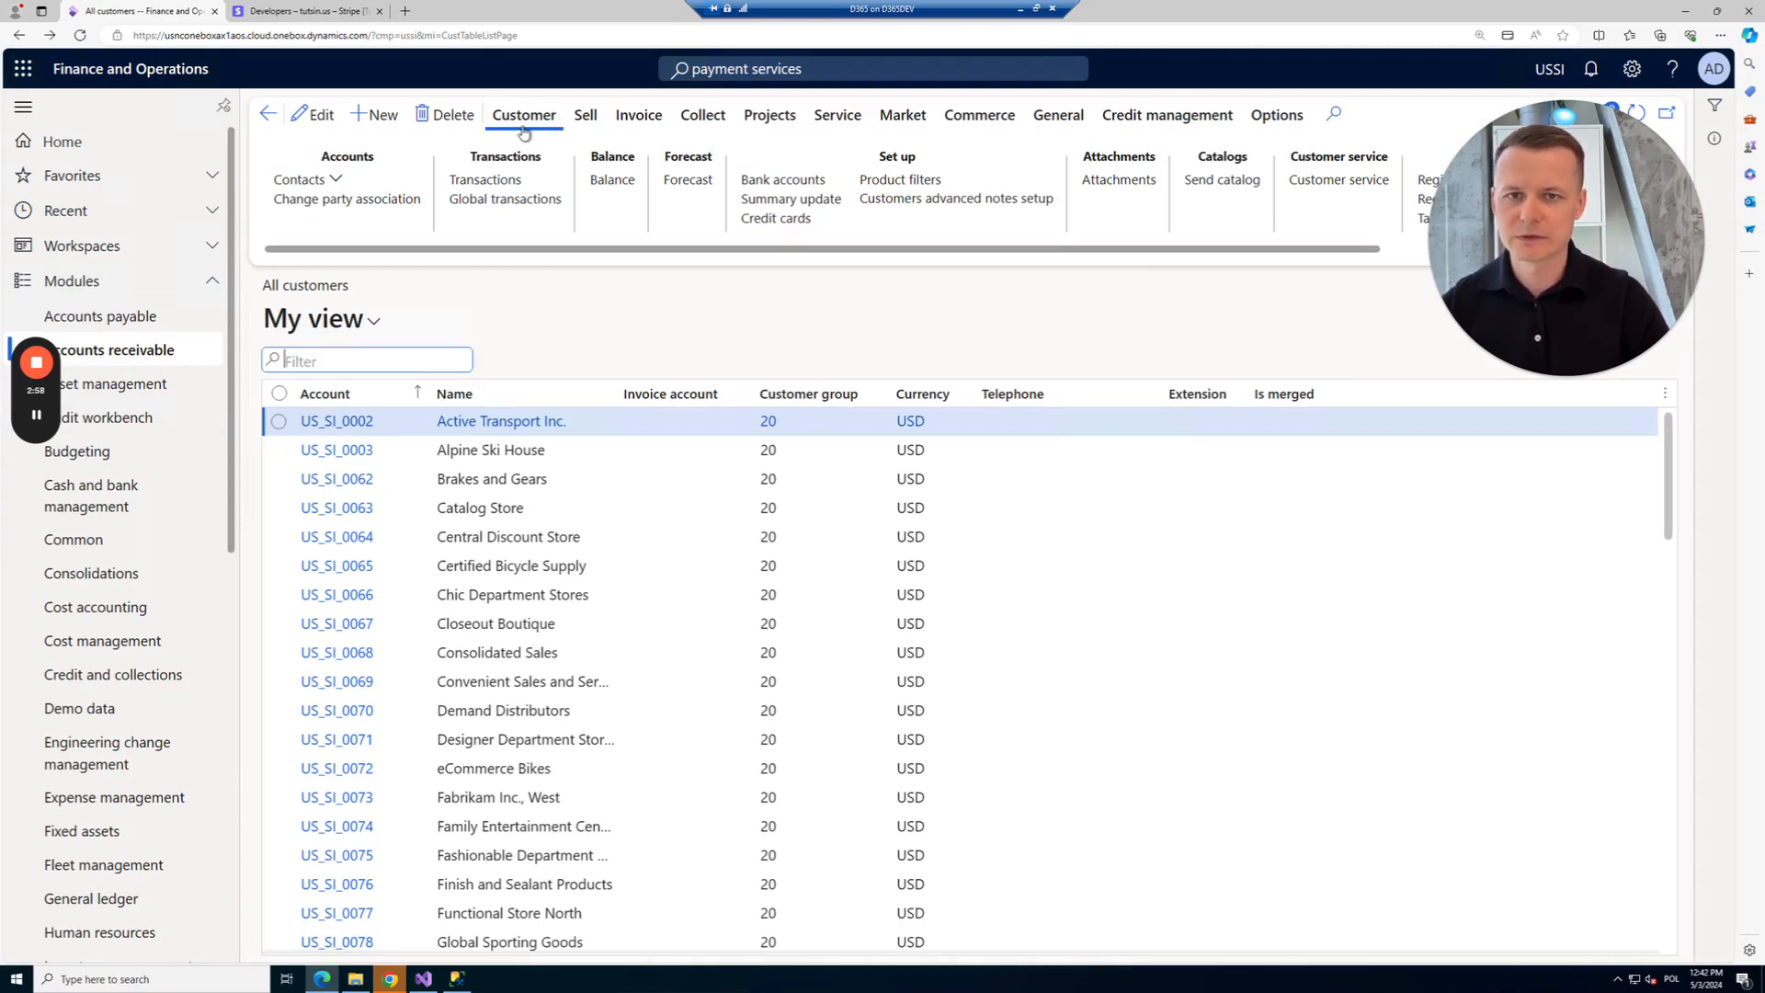
pyautogui.click(764, 220)
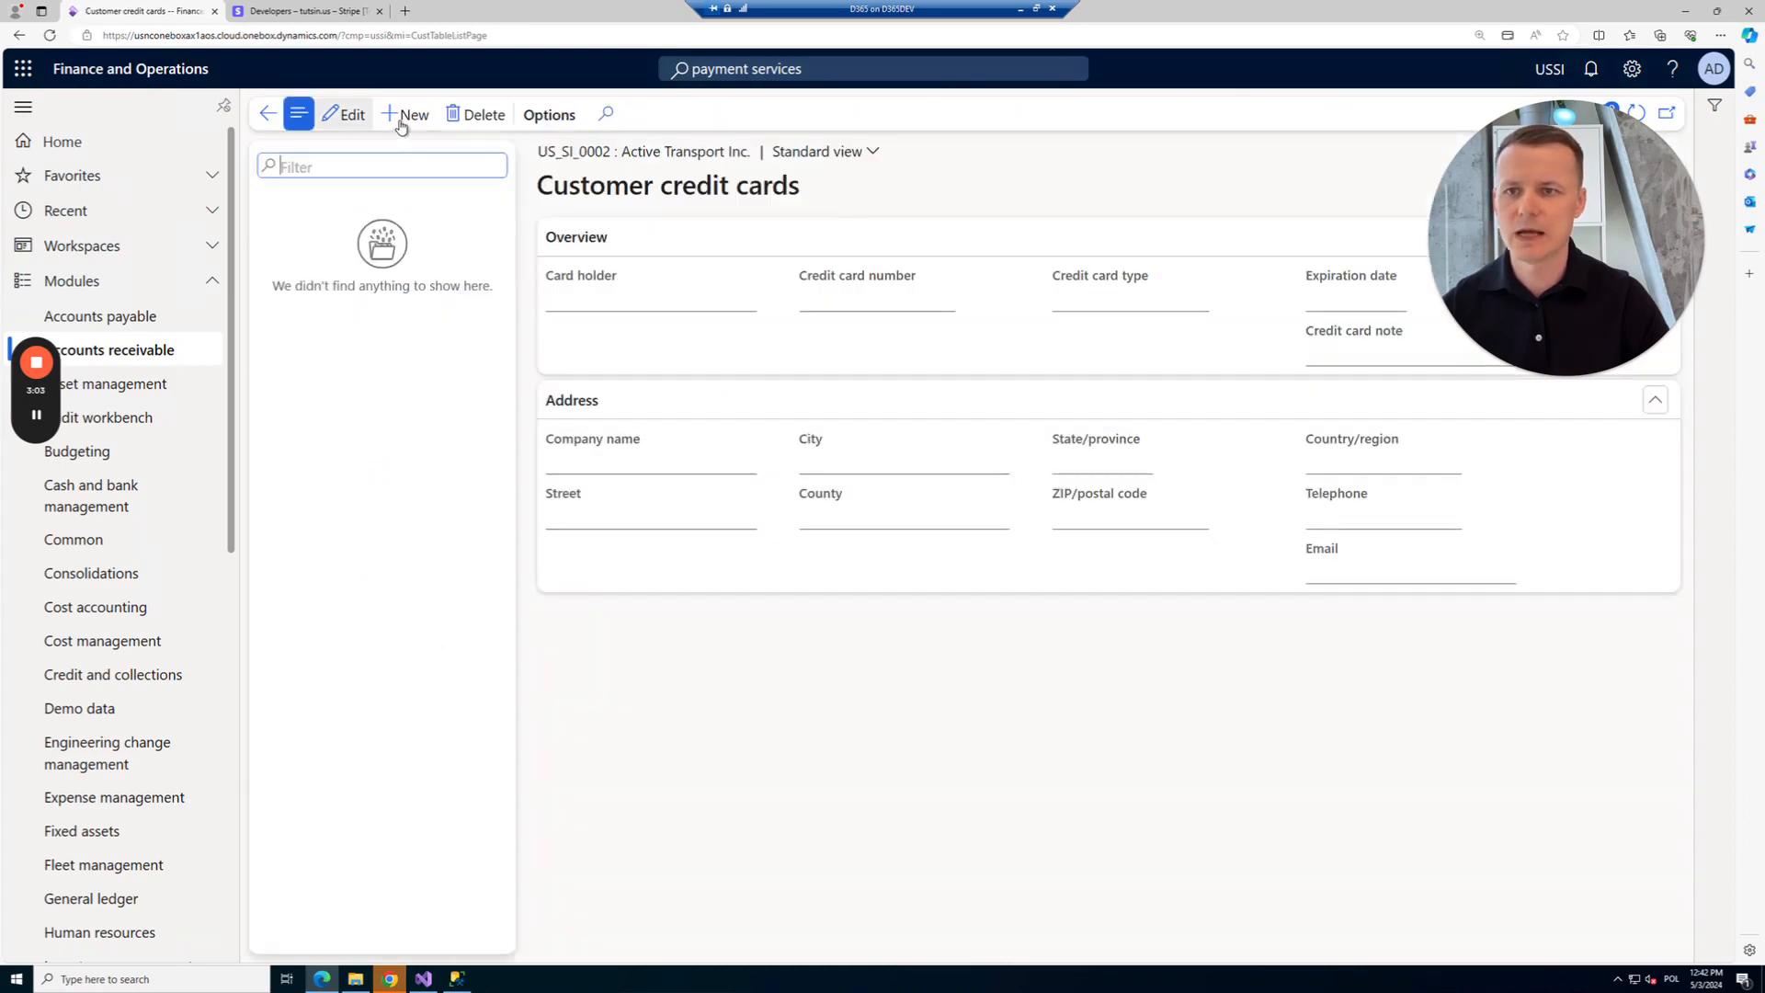
# Add a new card with the test card number, expiry 10/30 and the cardholder's full name.
pyautogui.hotkey('alt', 'n')
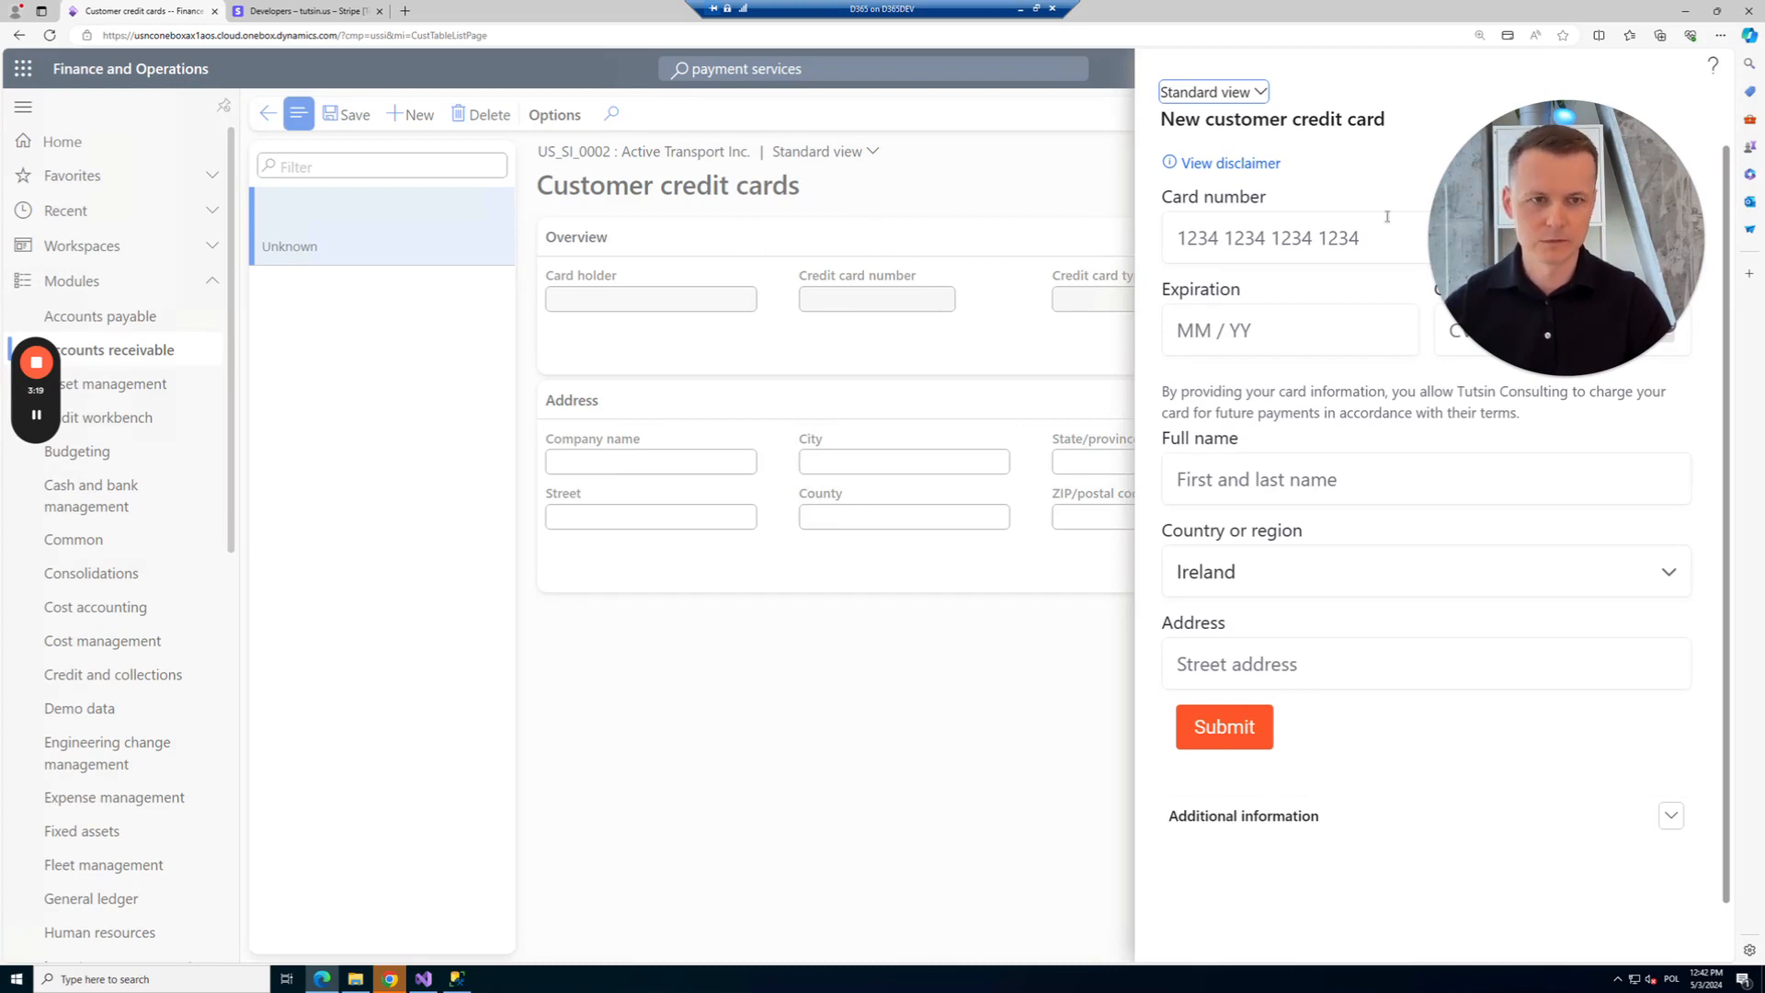
pyautogui.click(1242, 237)
pyautogui.click(1204, 330)
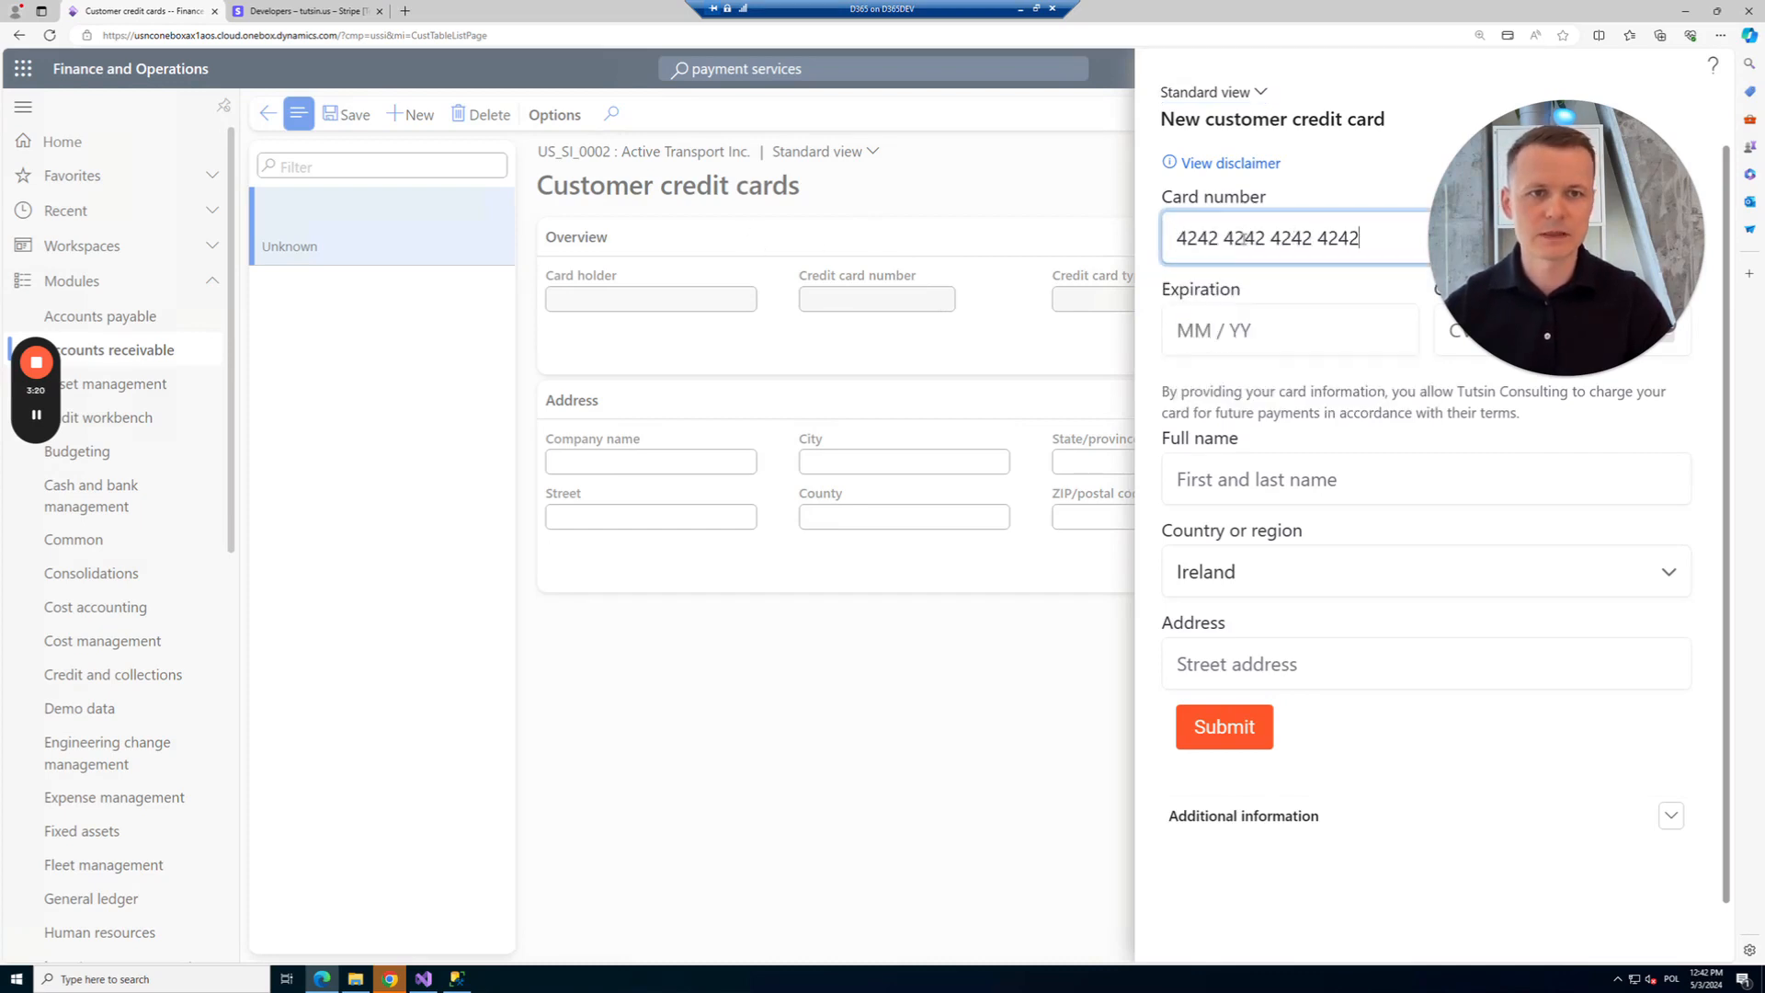
pyautogui.click(1198, 333)
pyautogui.write('1030')
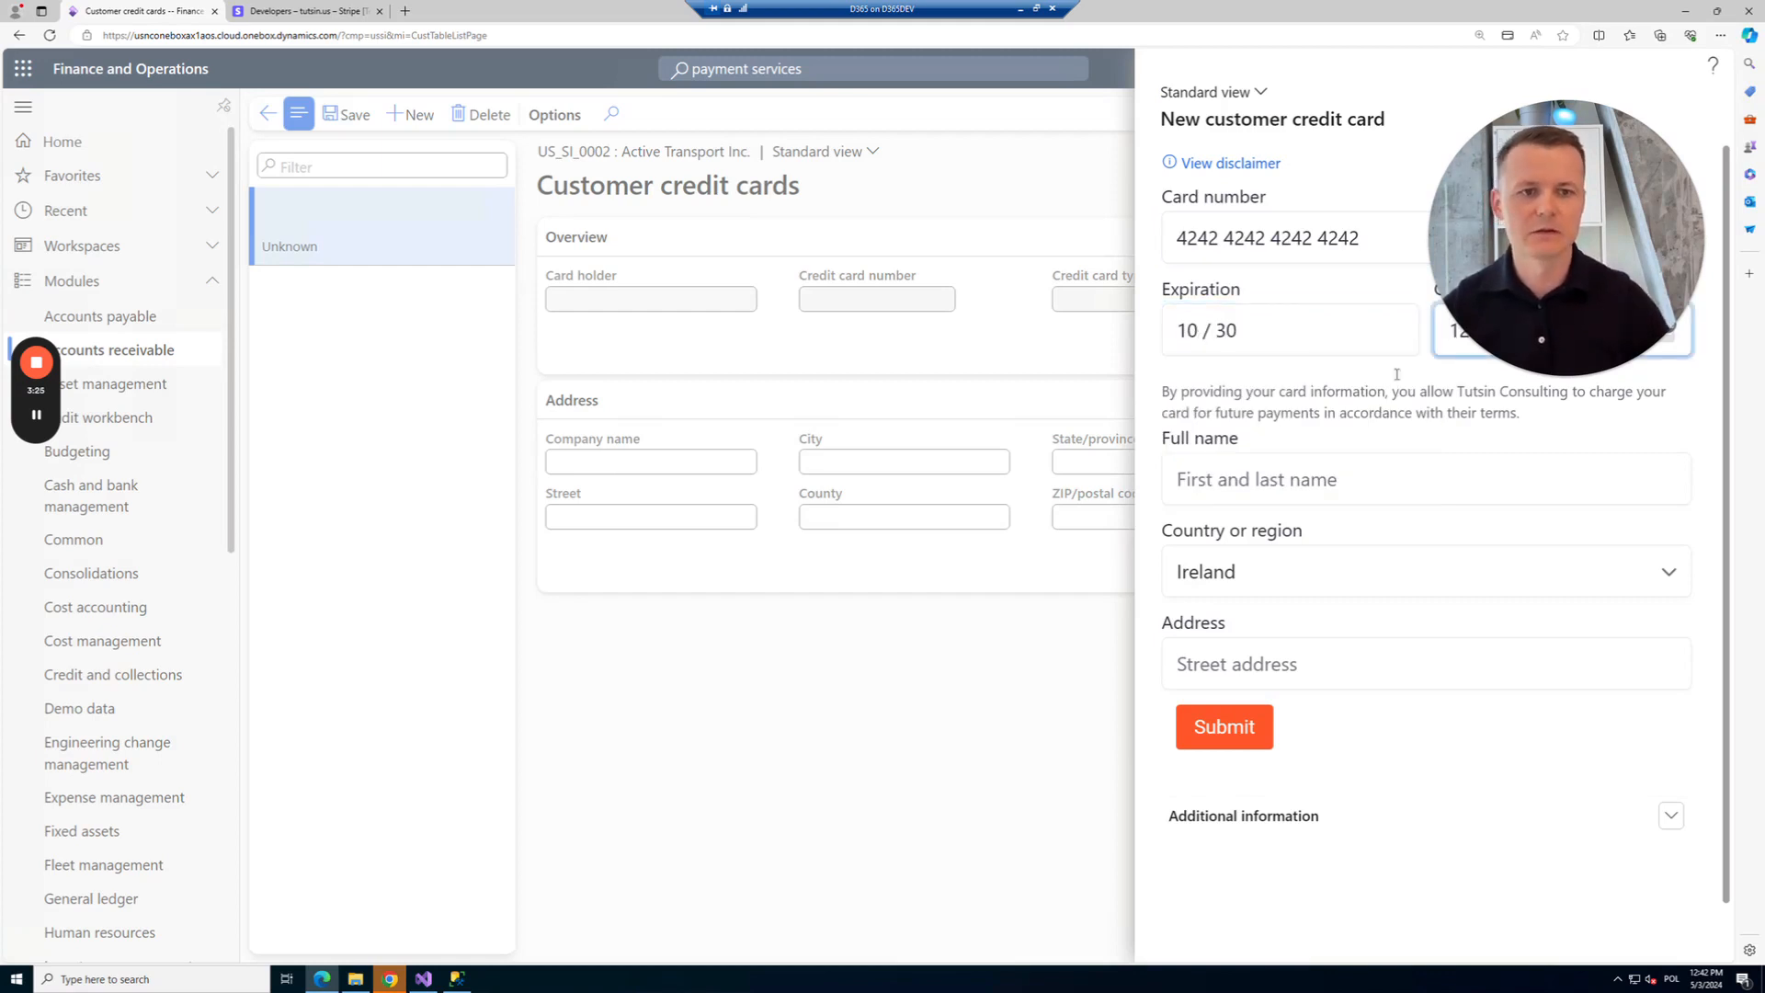
pyautogui.click(1288, 479)
pyautogui.write('Test')
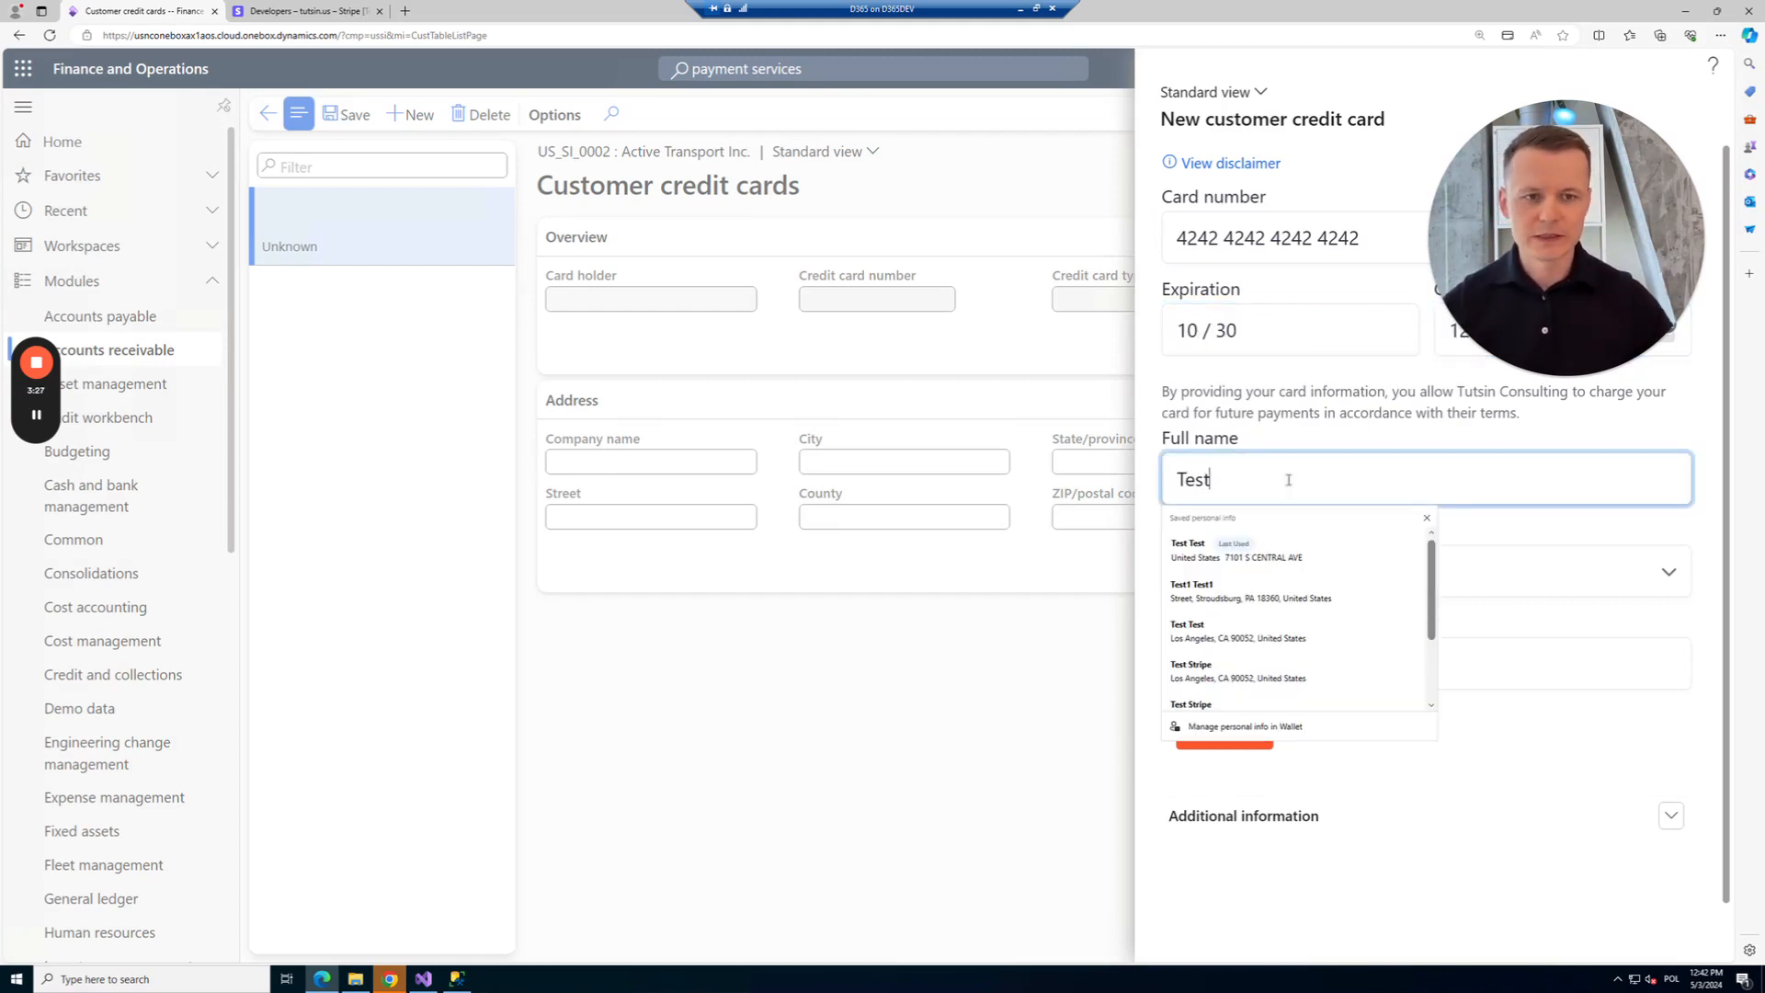
pyautogui.write(' Test')
# Set the billing country to United States and the Los Angeles street address, then submit the card.
pyautogui.press('Tab')
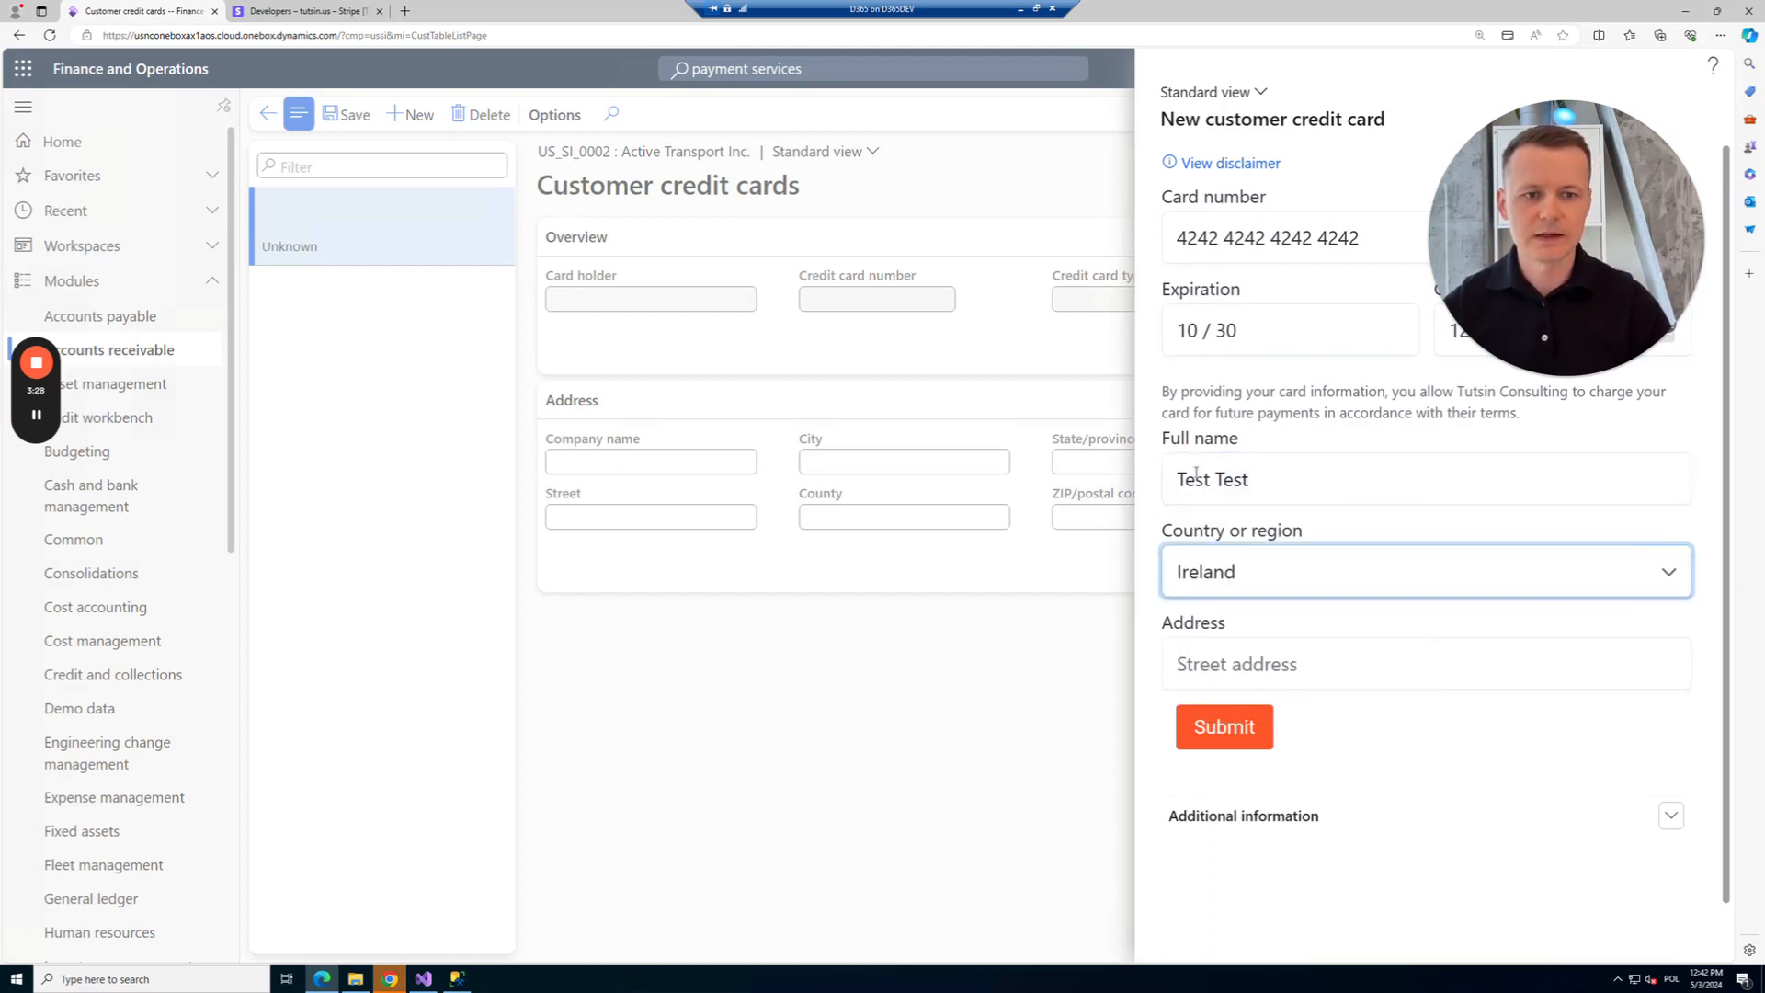
pyautogui.scroll(-7, 1248, 521)
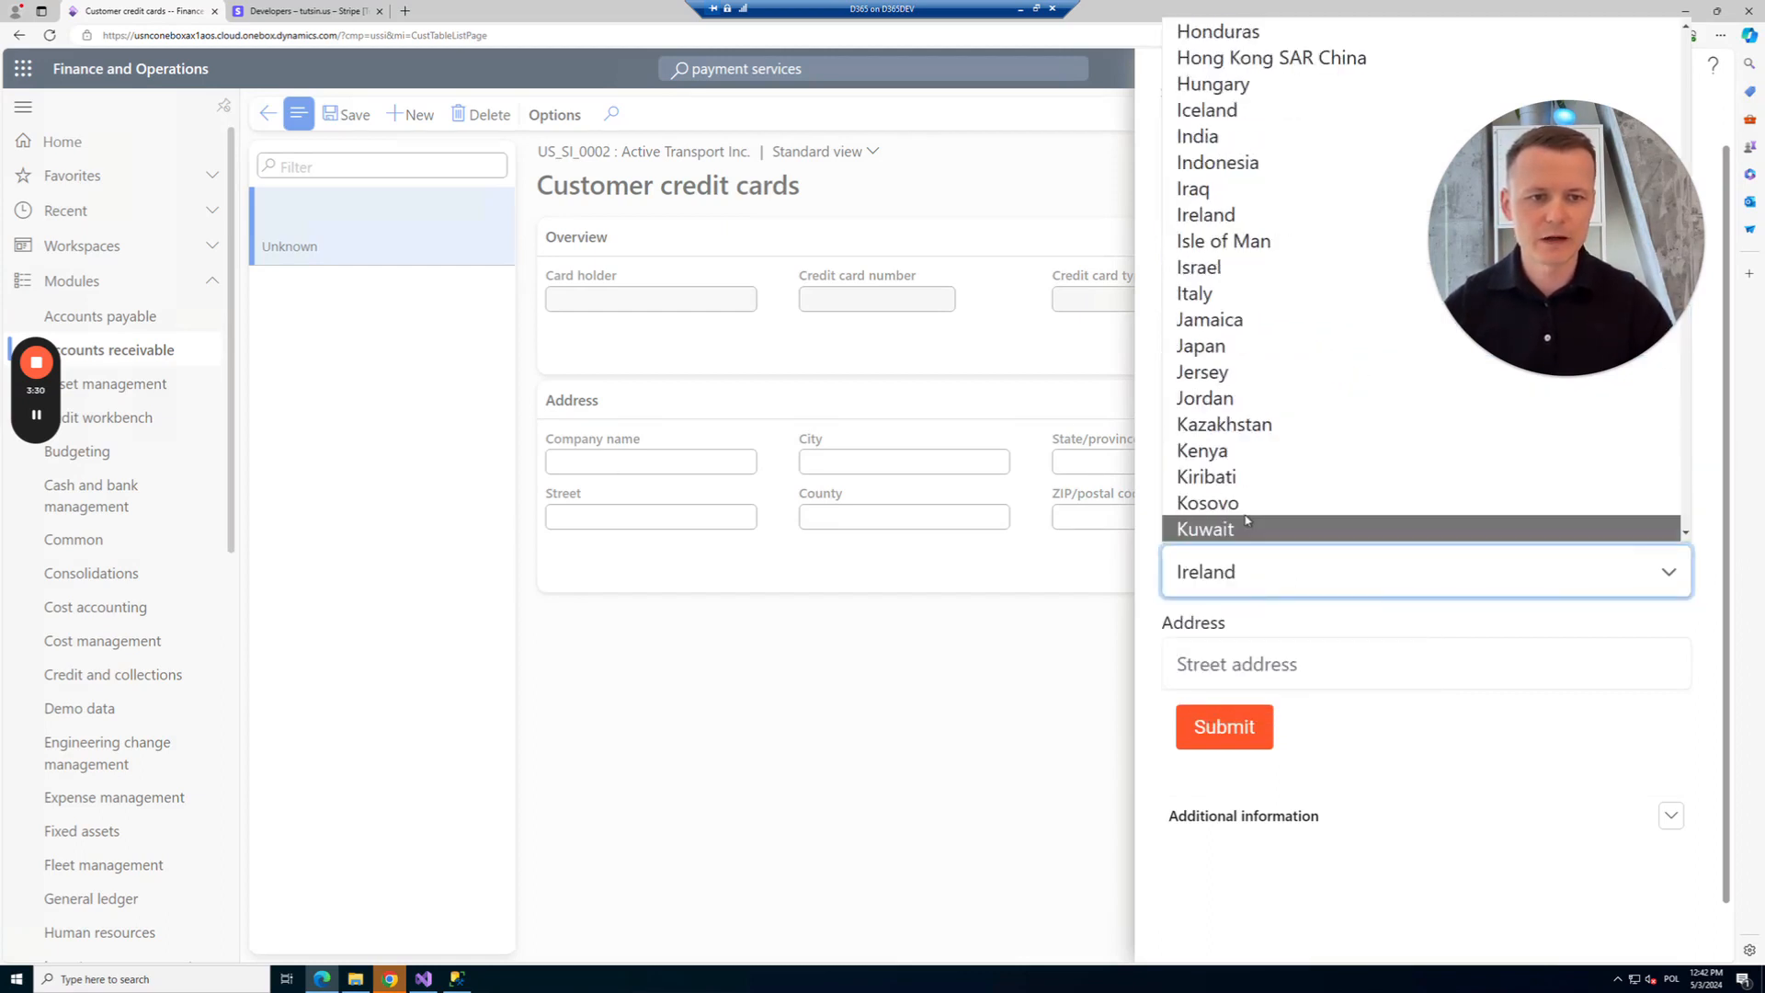
pyautogui.write('un')
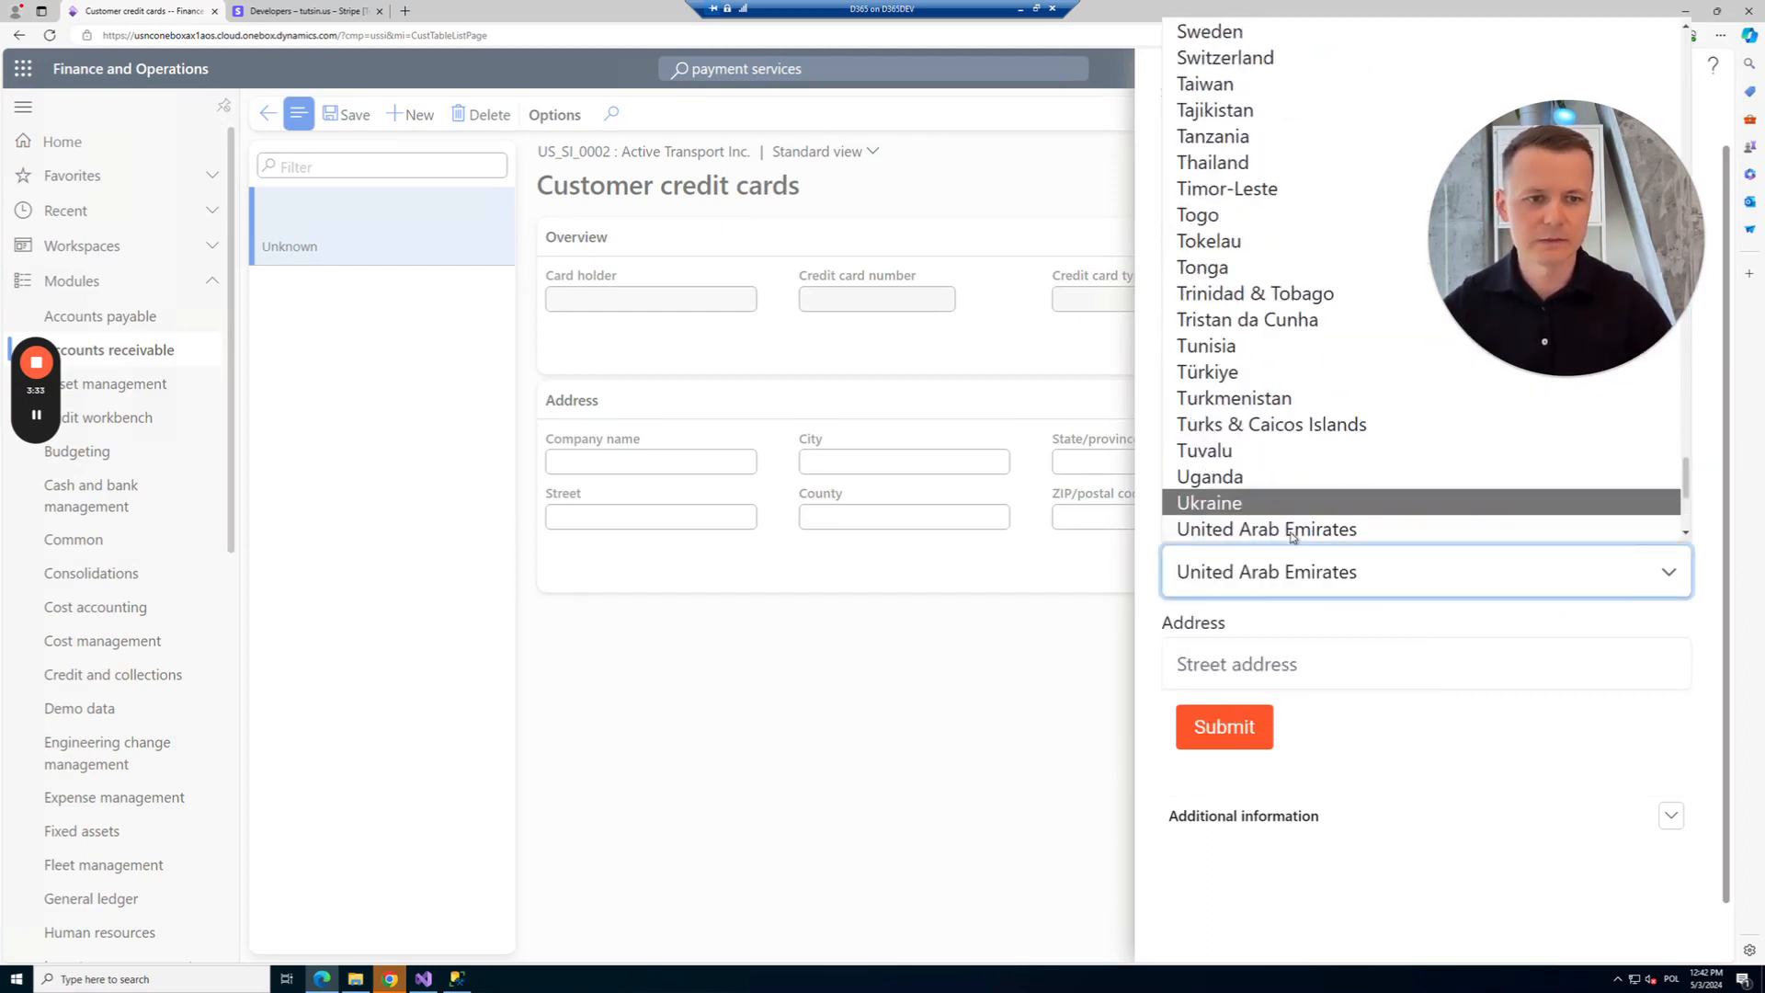
pyautogui.scroll(-2, 1242, 520)
pyautogui.click(1292, 423)
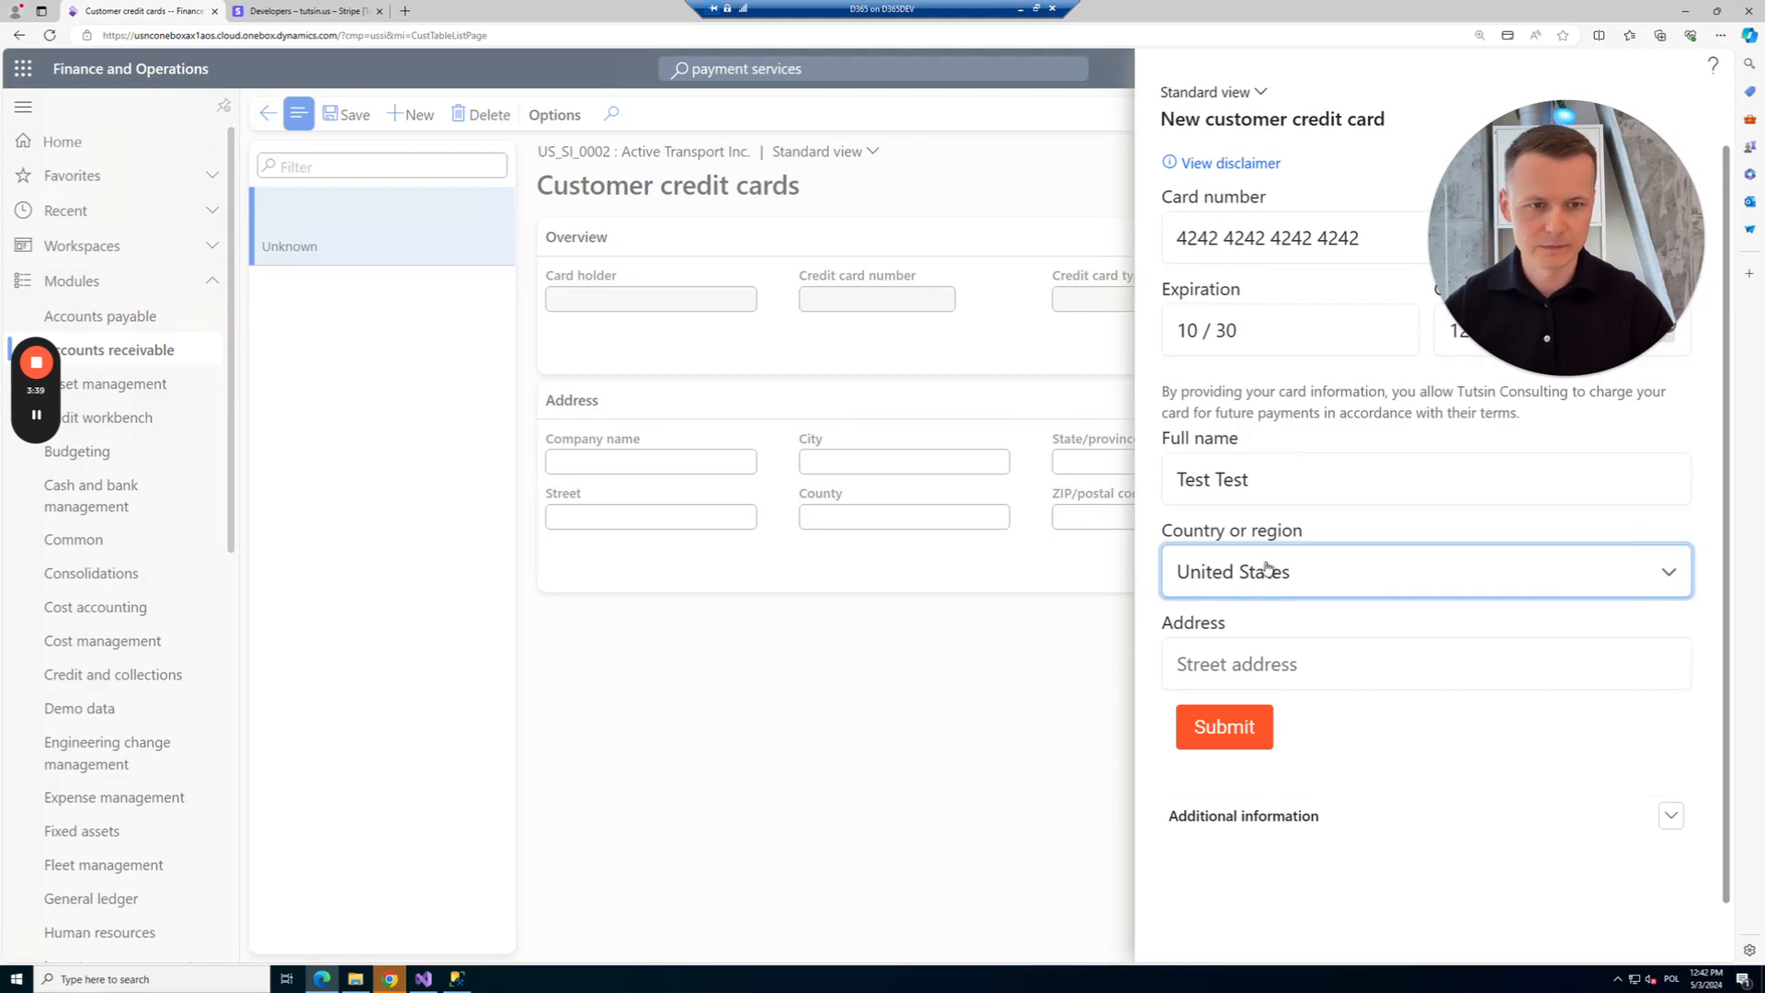
pyautogui.click(1263, 660)
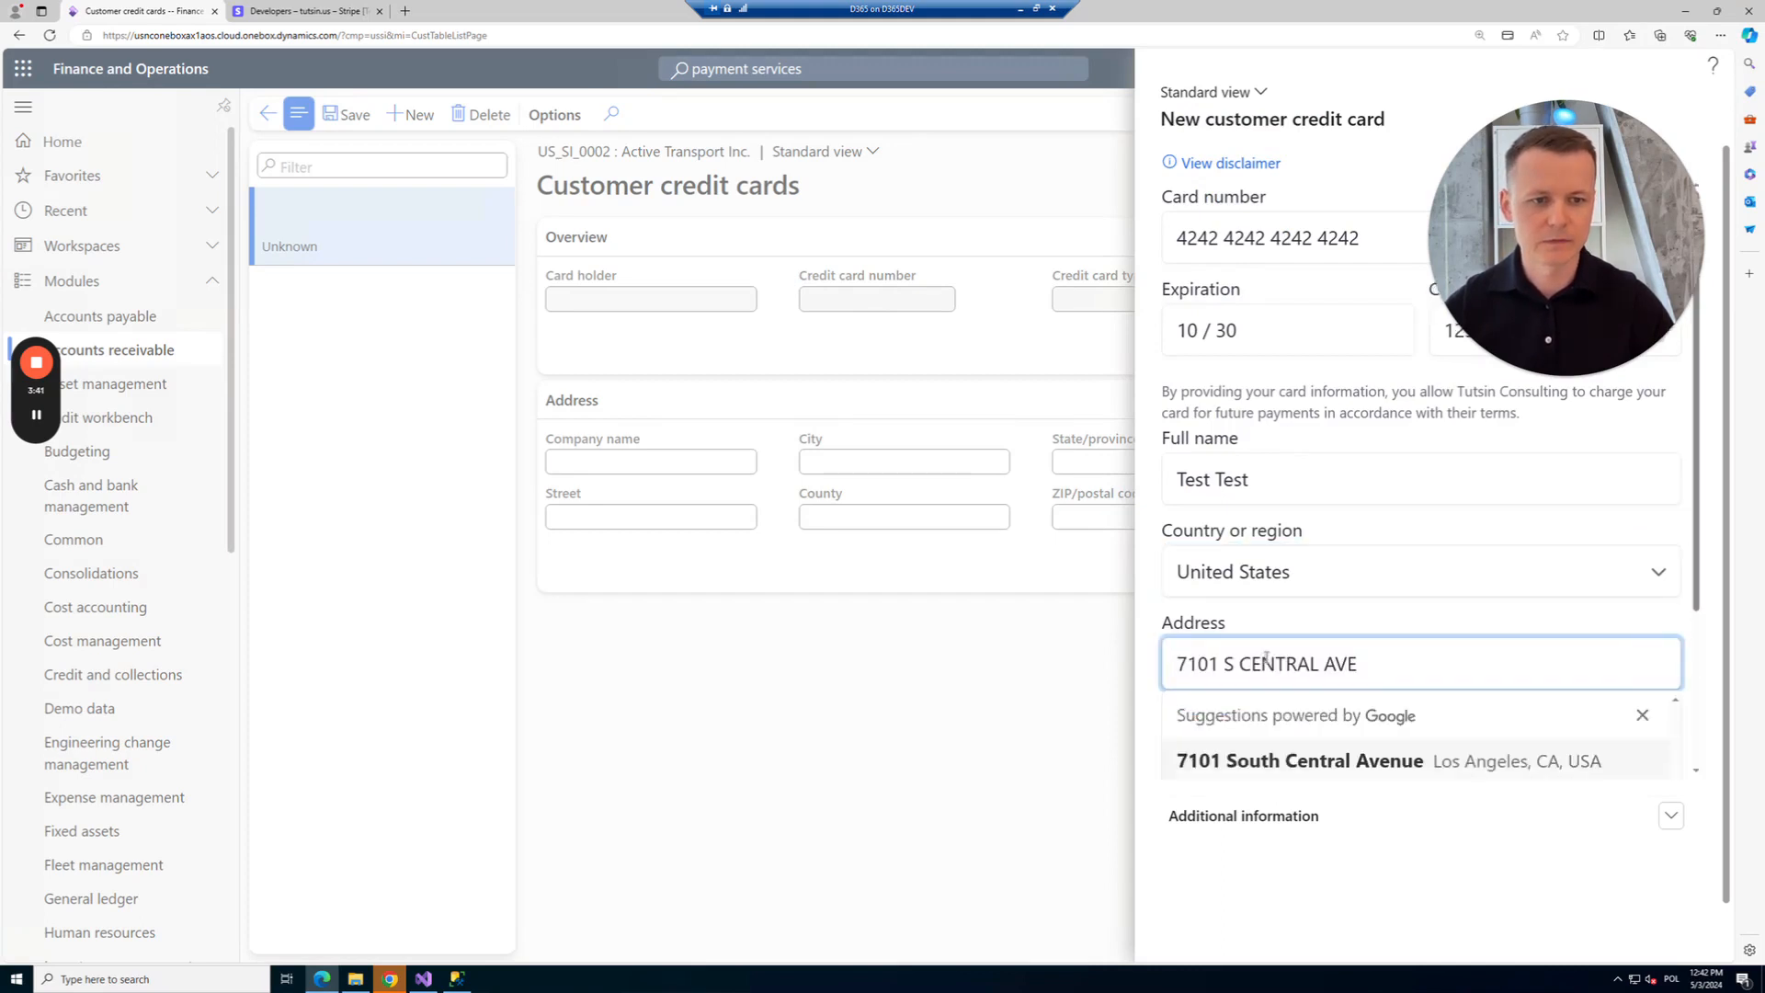
pyautogui.click(1324, 761)
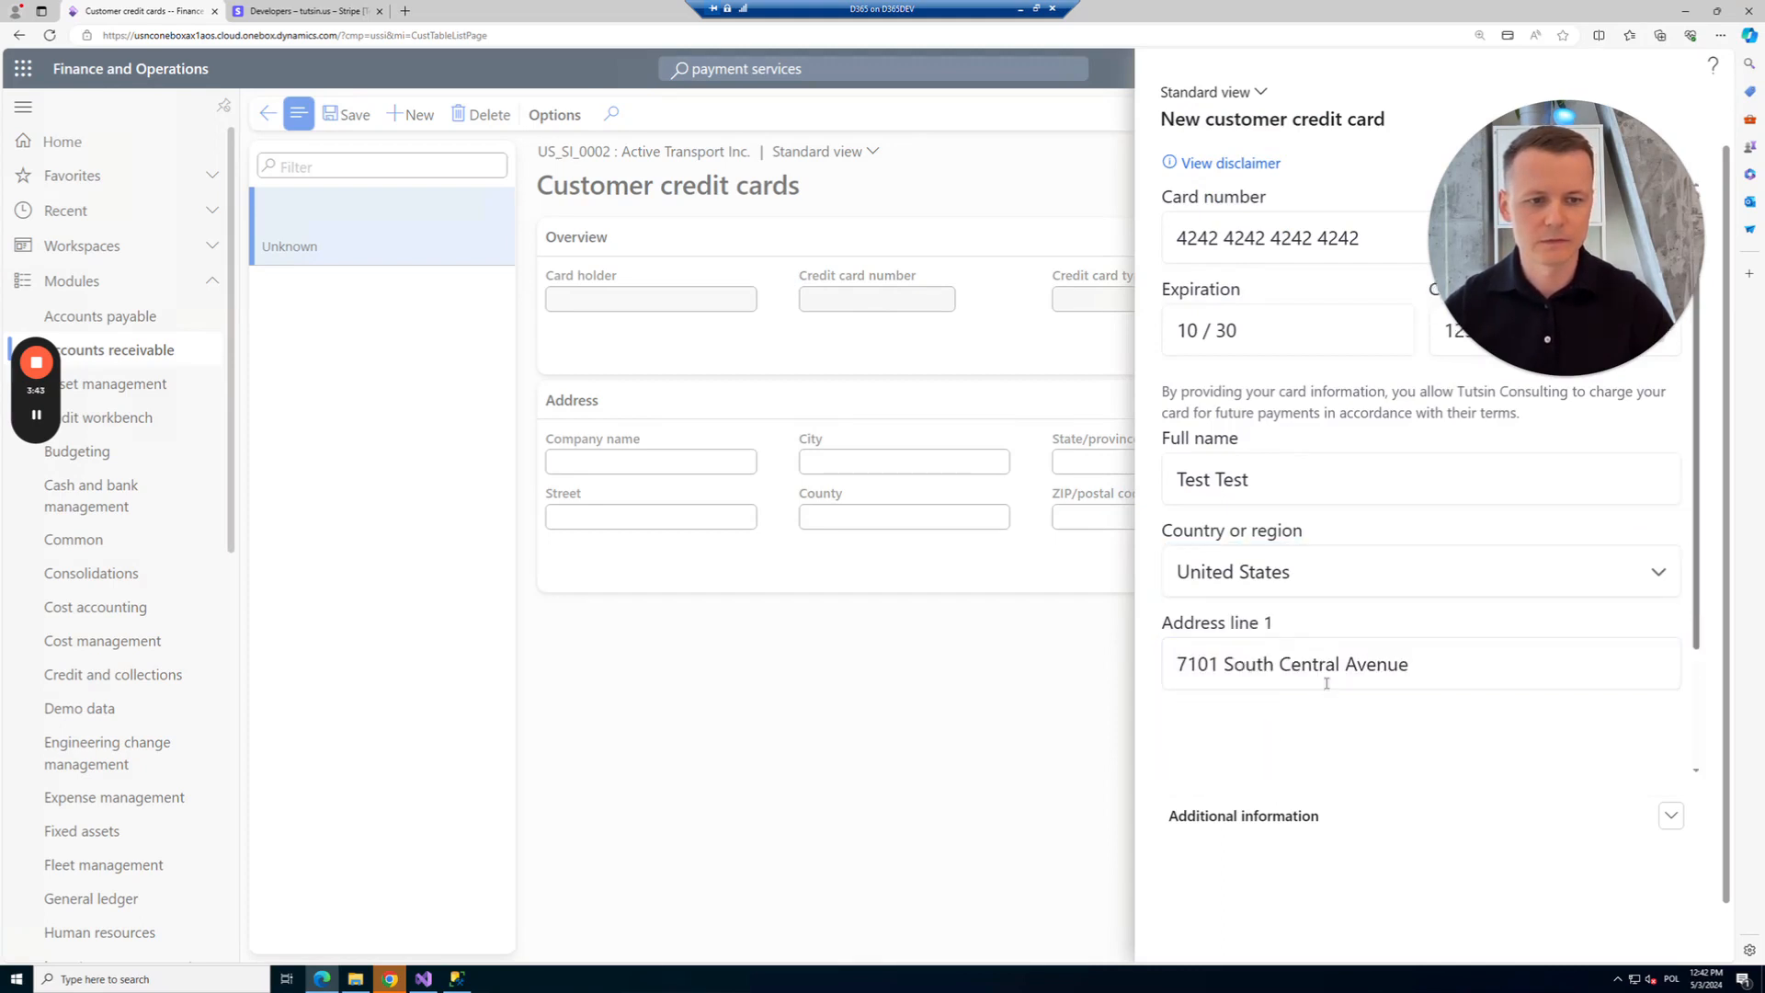
pyautogui.scroll(-3, 1323, 687)
pyautogui.scroll(-1, 1250, 706)
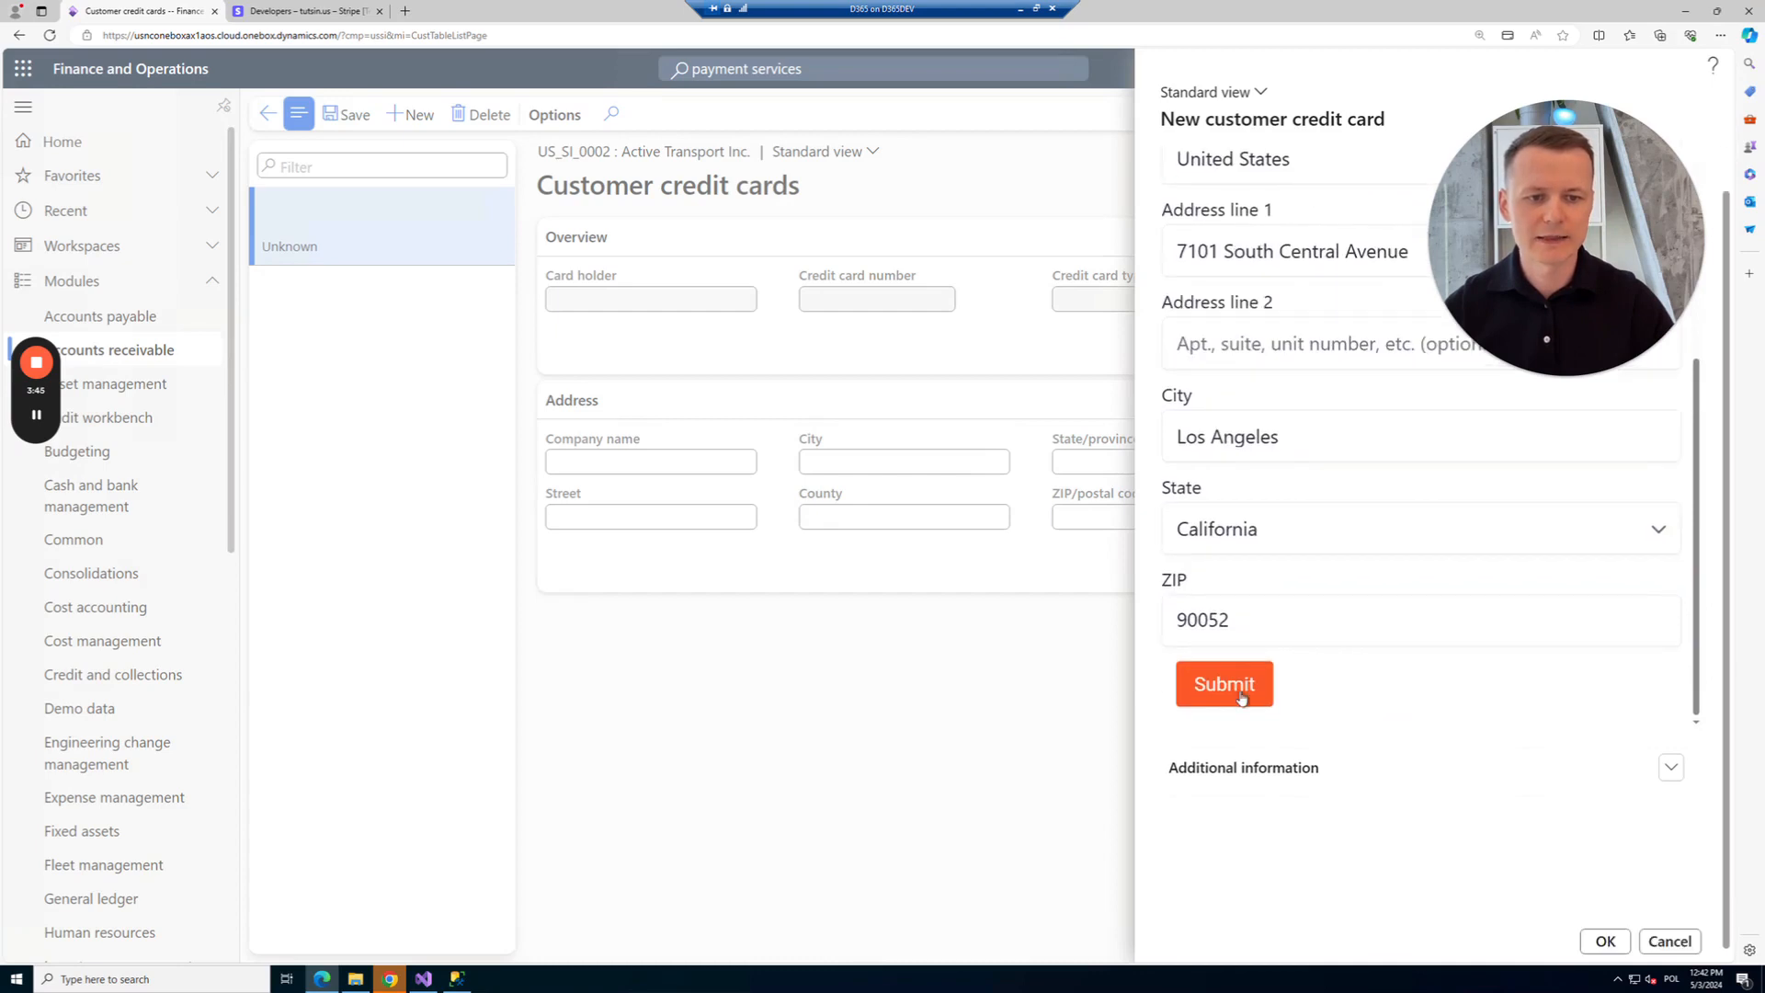
pyautogui.click(1240, 688)
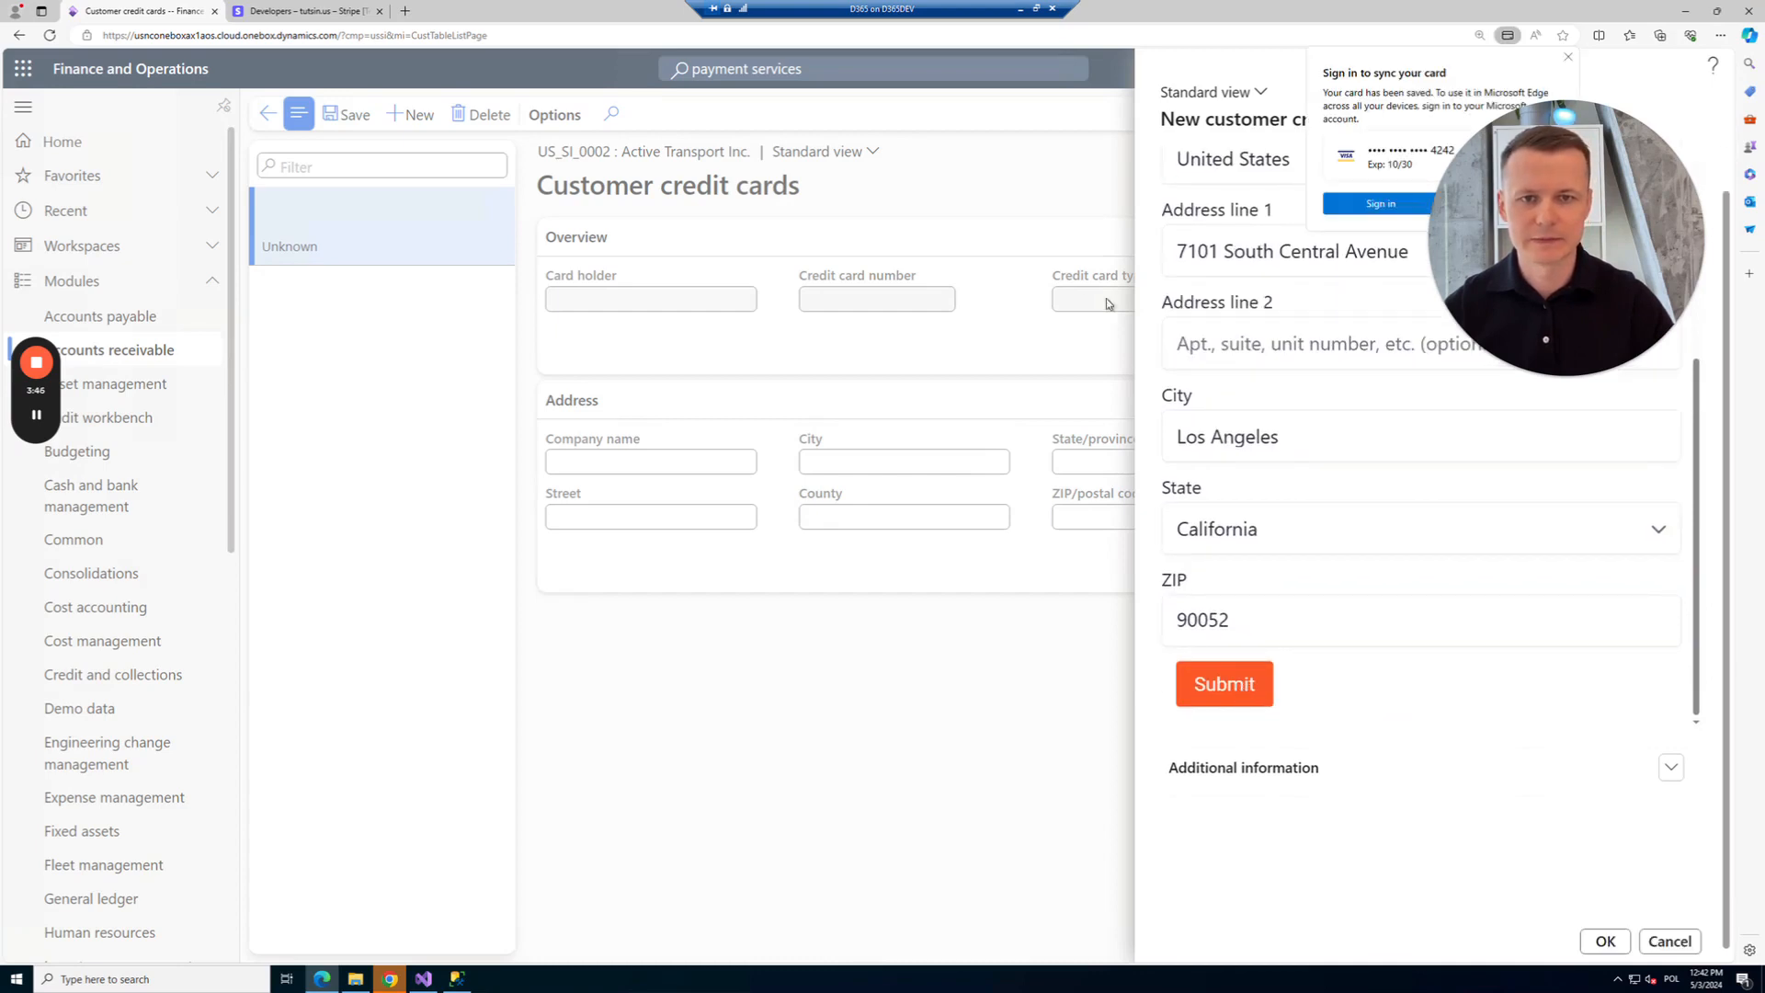
pyautogui.click(1569, 58)
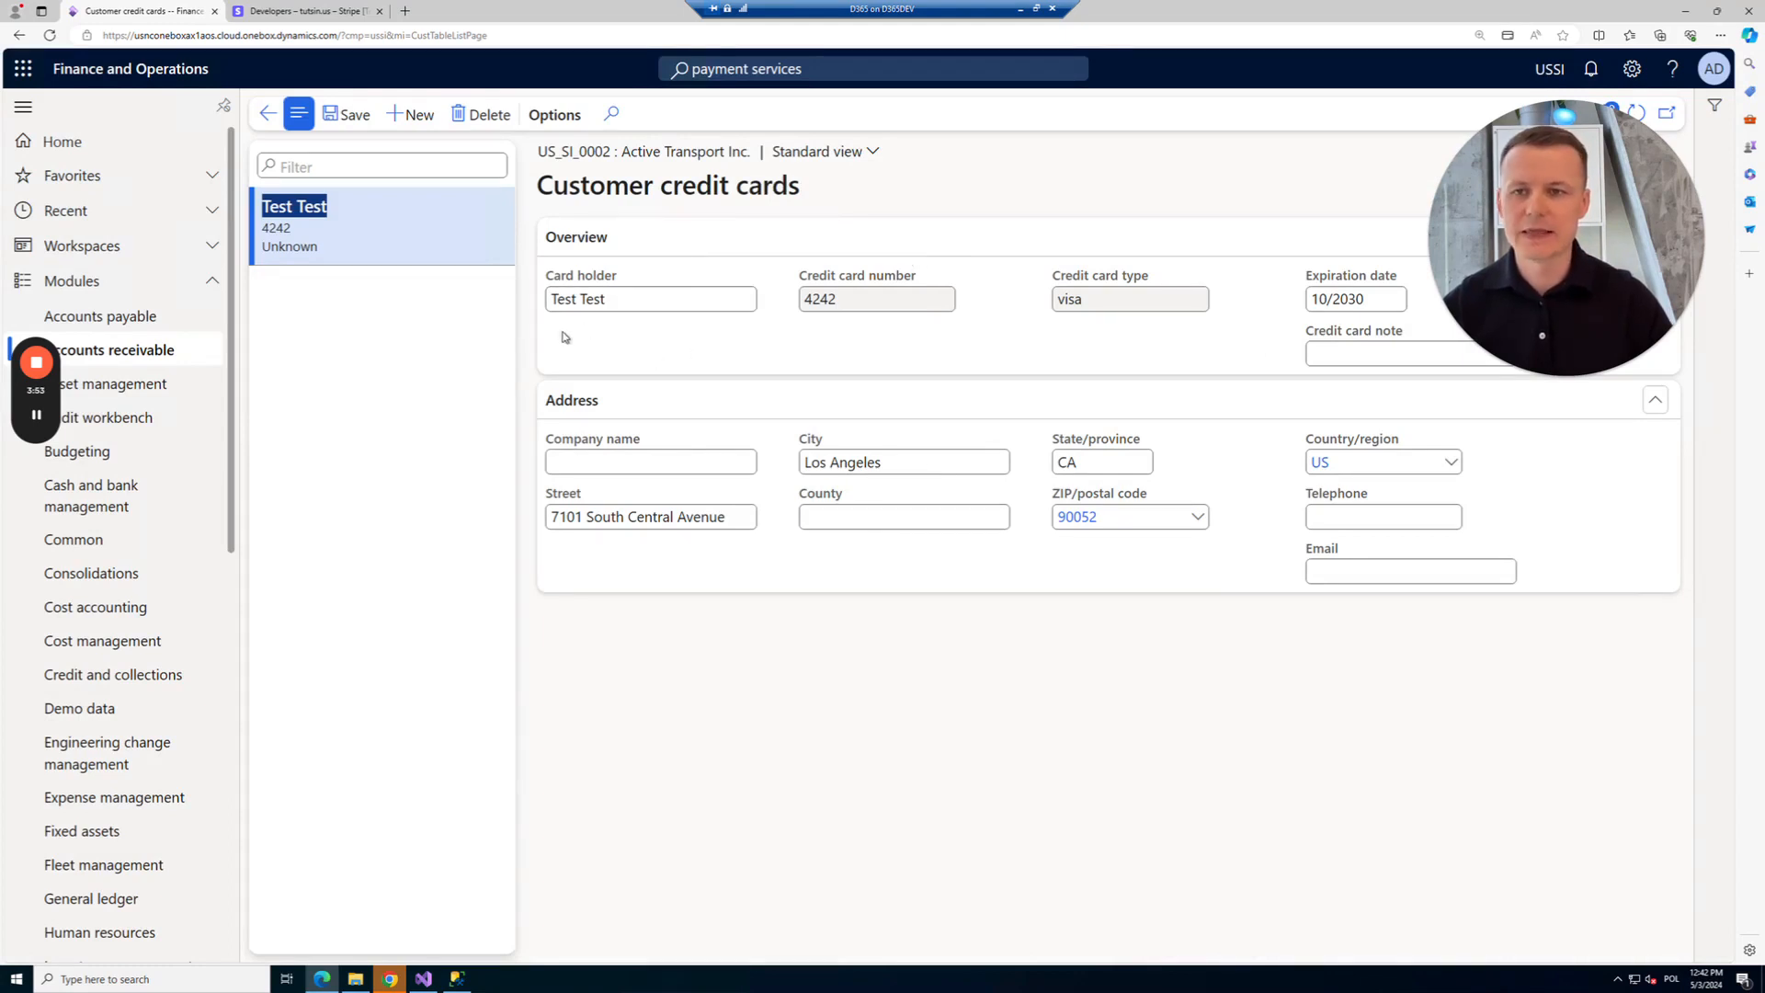
# From All sales orders, create a new sales order for customer Active Transport Inc.
pyautogui.click(143, 351)
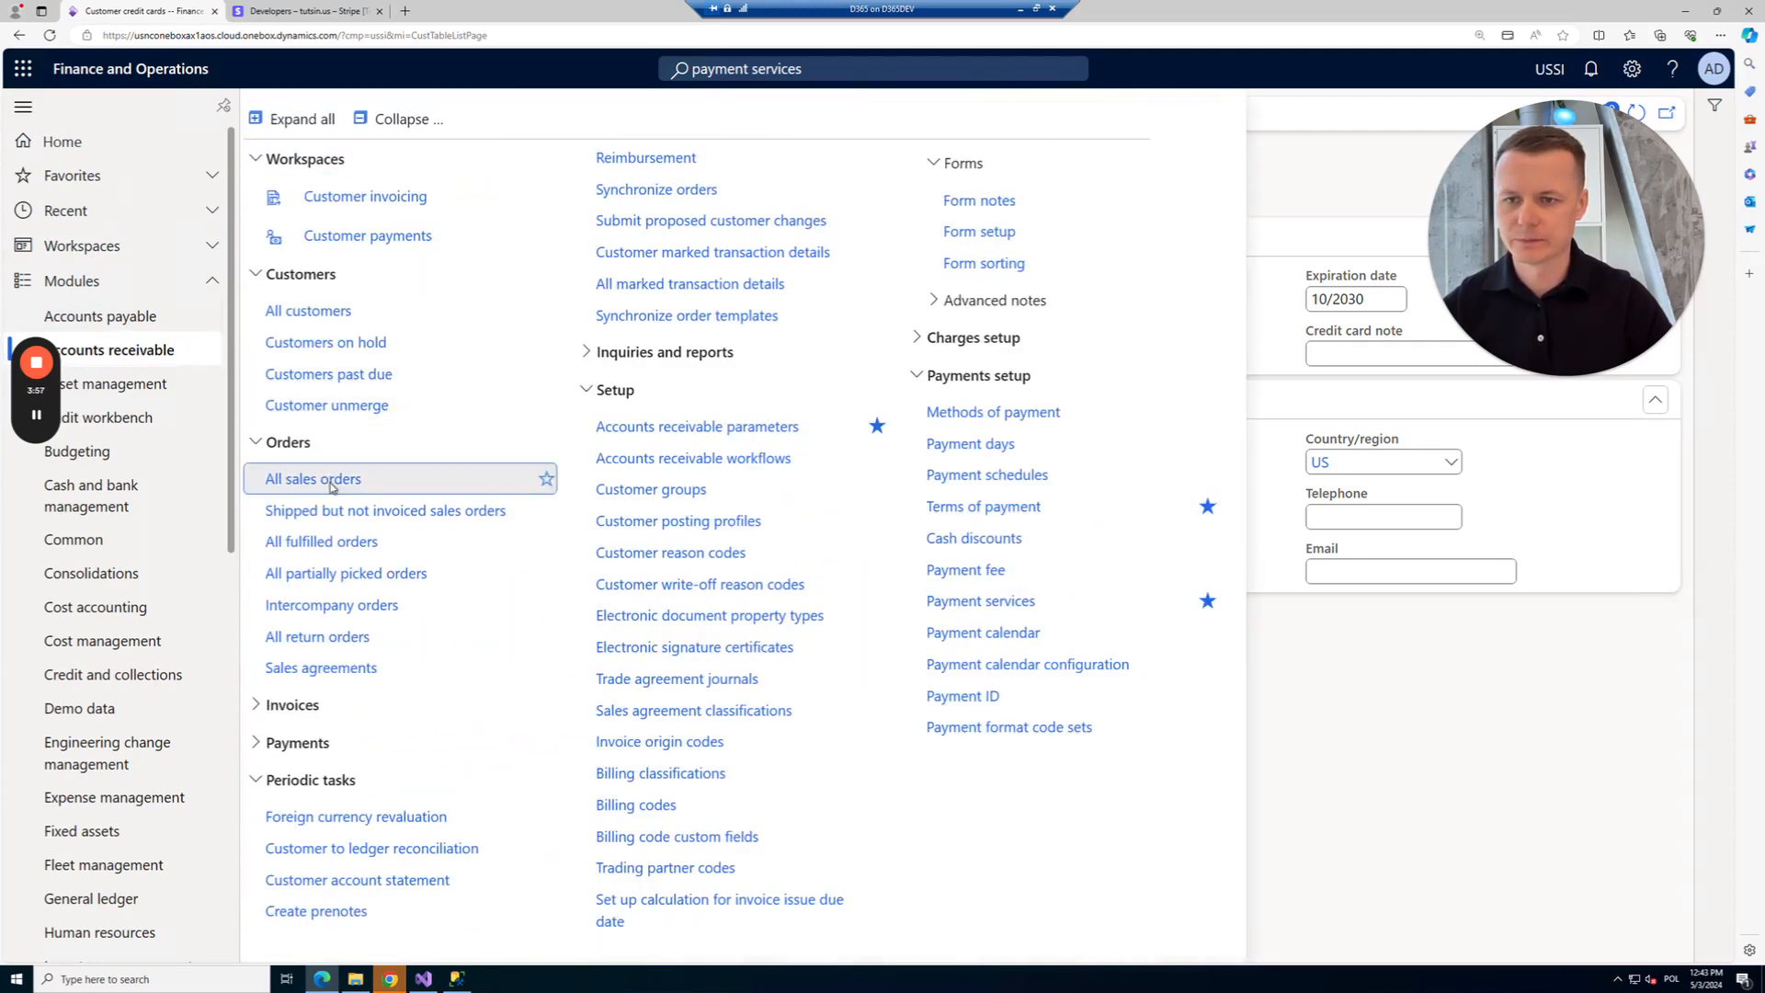
pyautogui.click(332, 486)
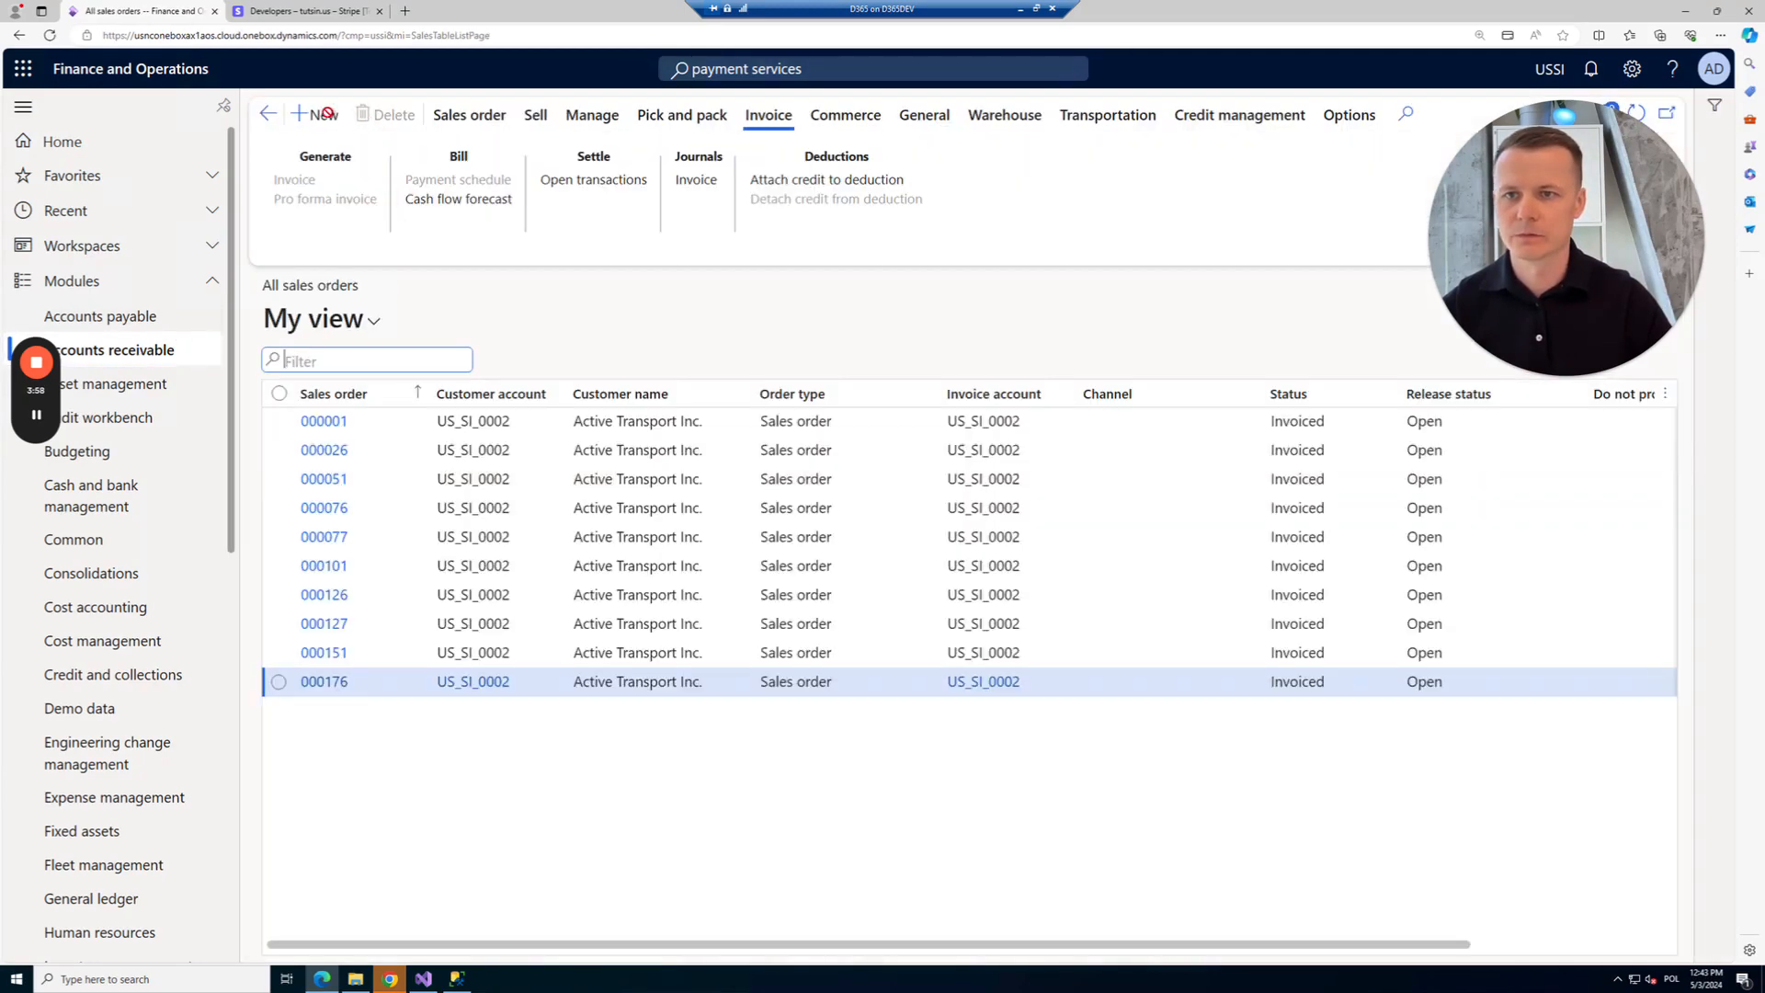
pyautogui.hotkey('alt', 'n')
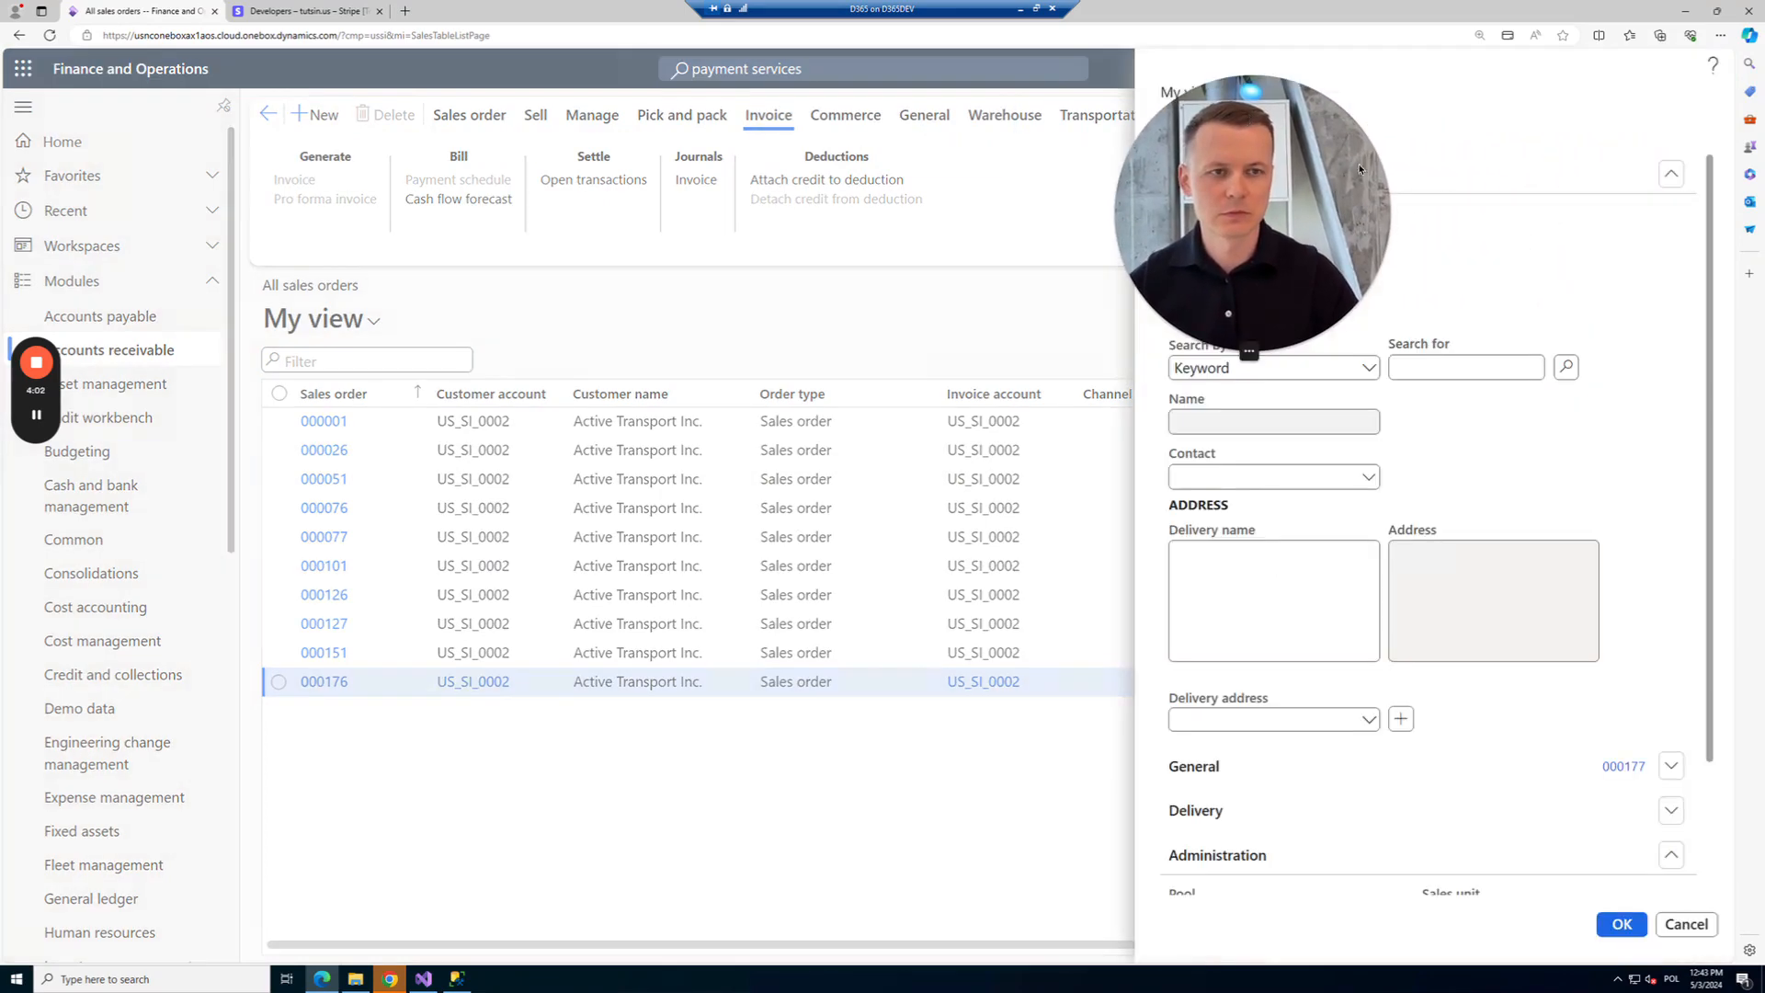
pyautogui.moveTo(1259, 220); pyautogui.dragTo(1546, 222)
pyautogui.click(1315, 259)
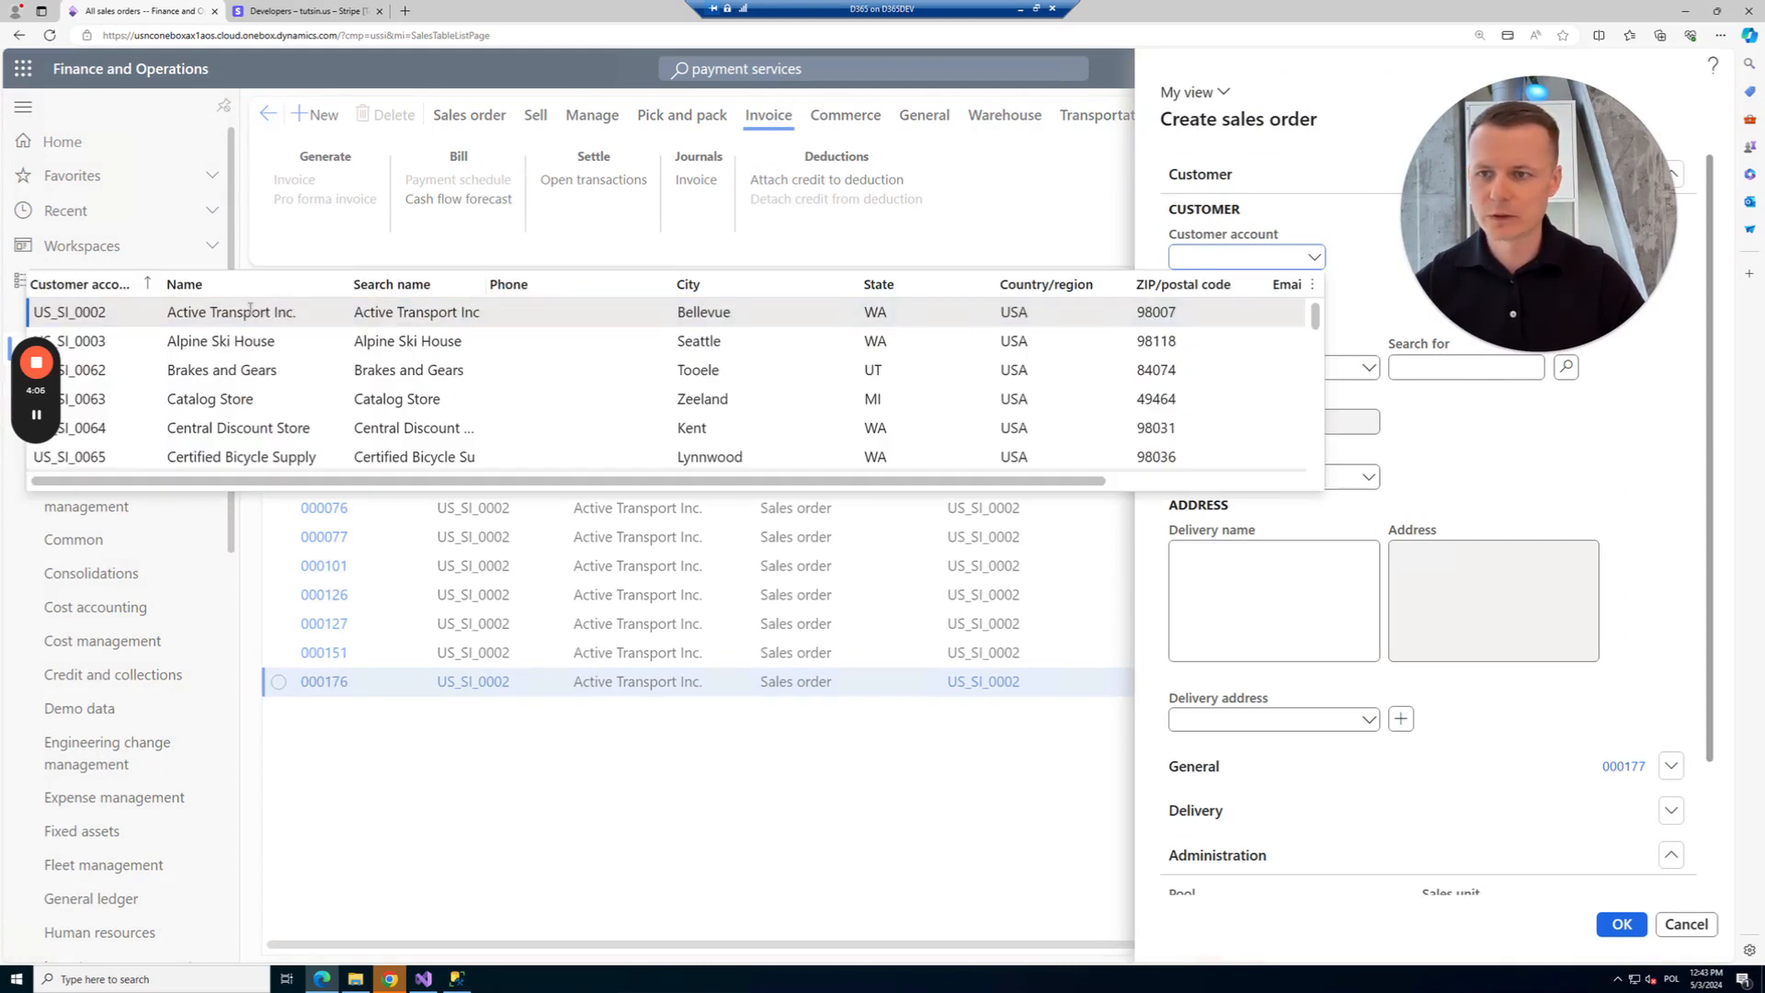
pyautogui.click(252, 314)
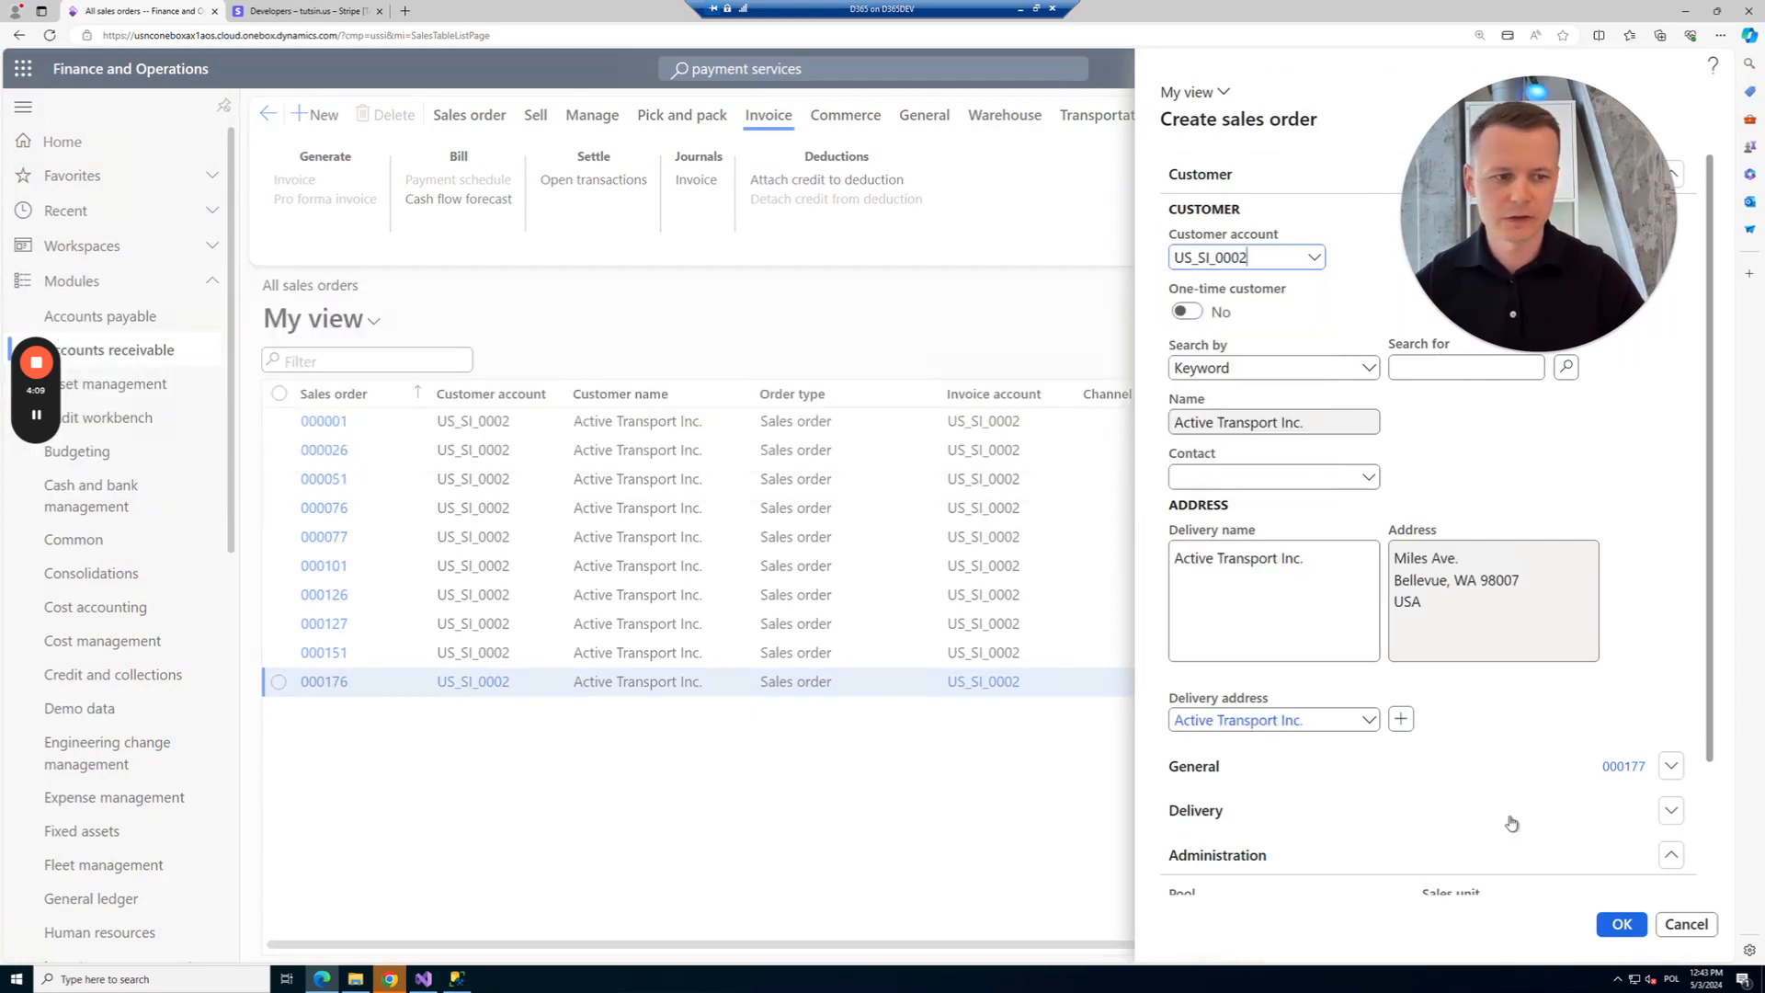
pyautogui.scroll(-2, 1510, 820)
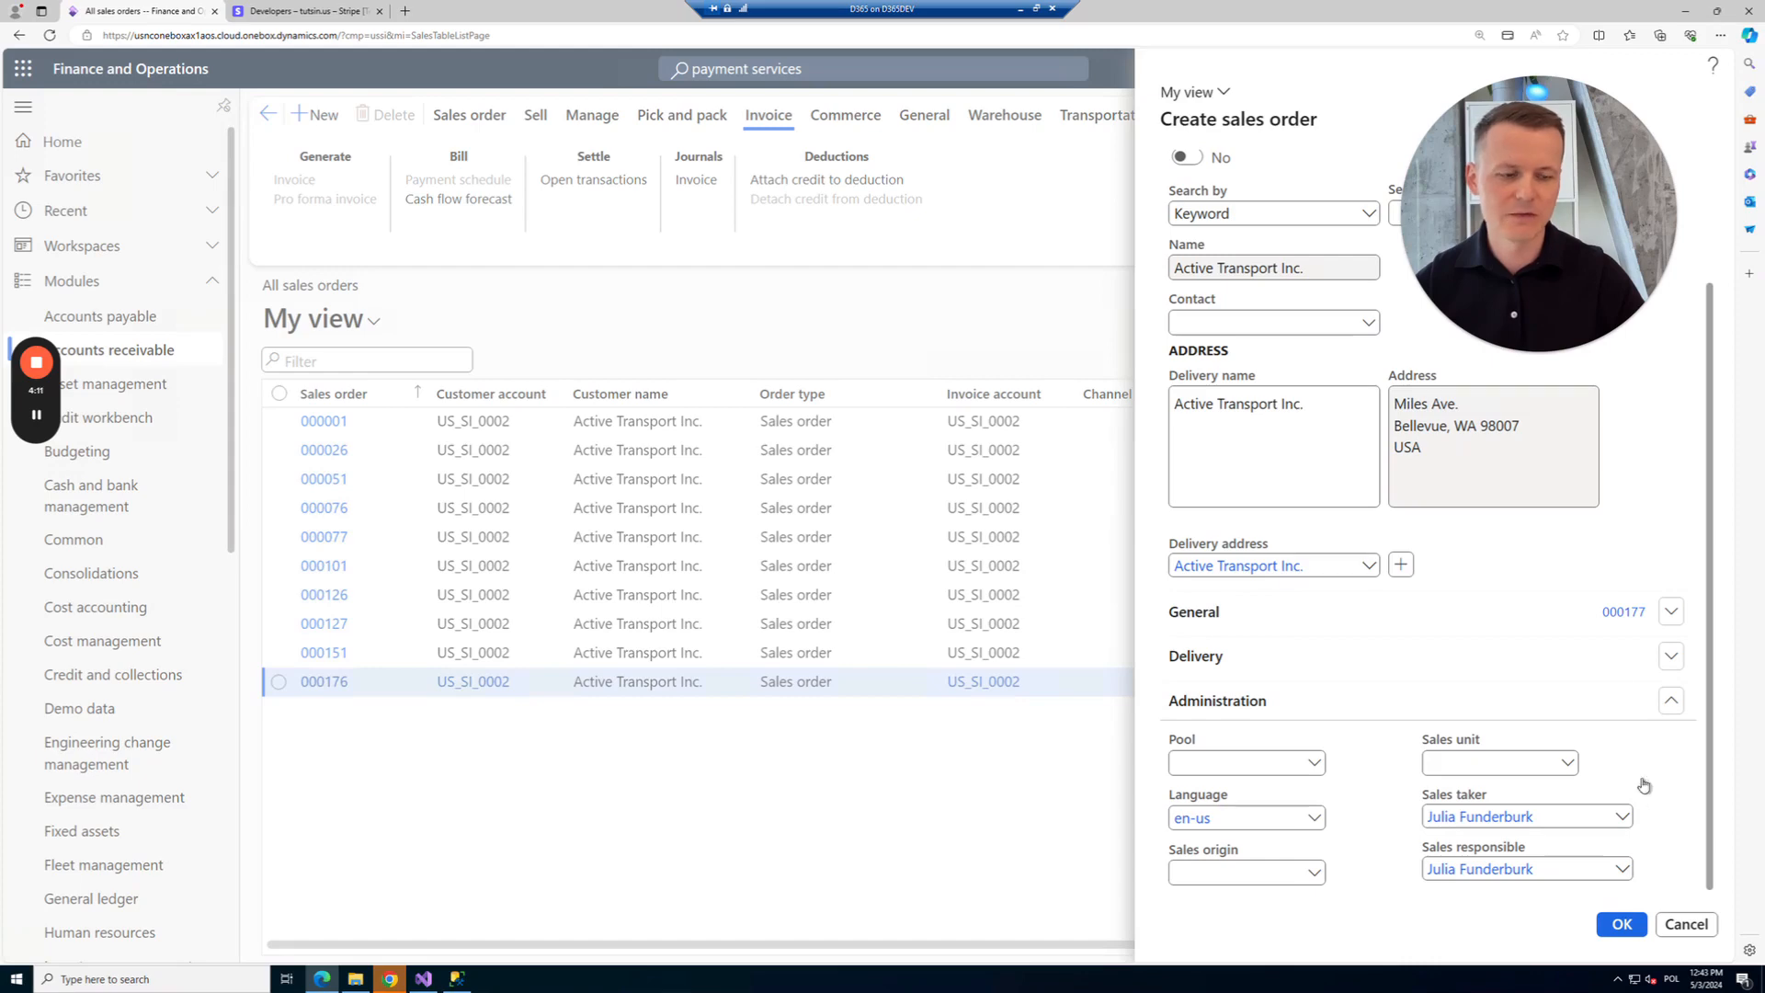
pyautogui.click(1619, 928)
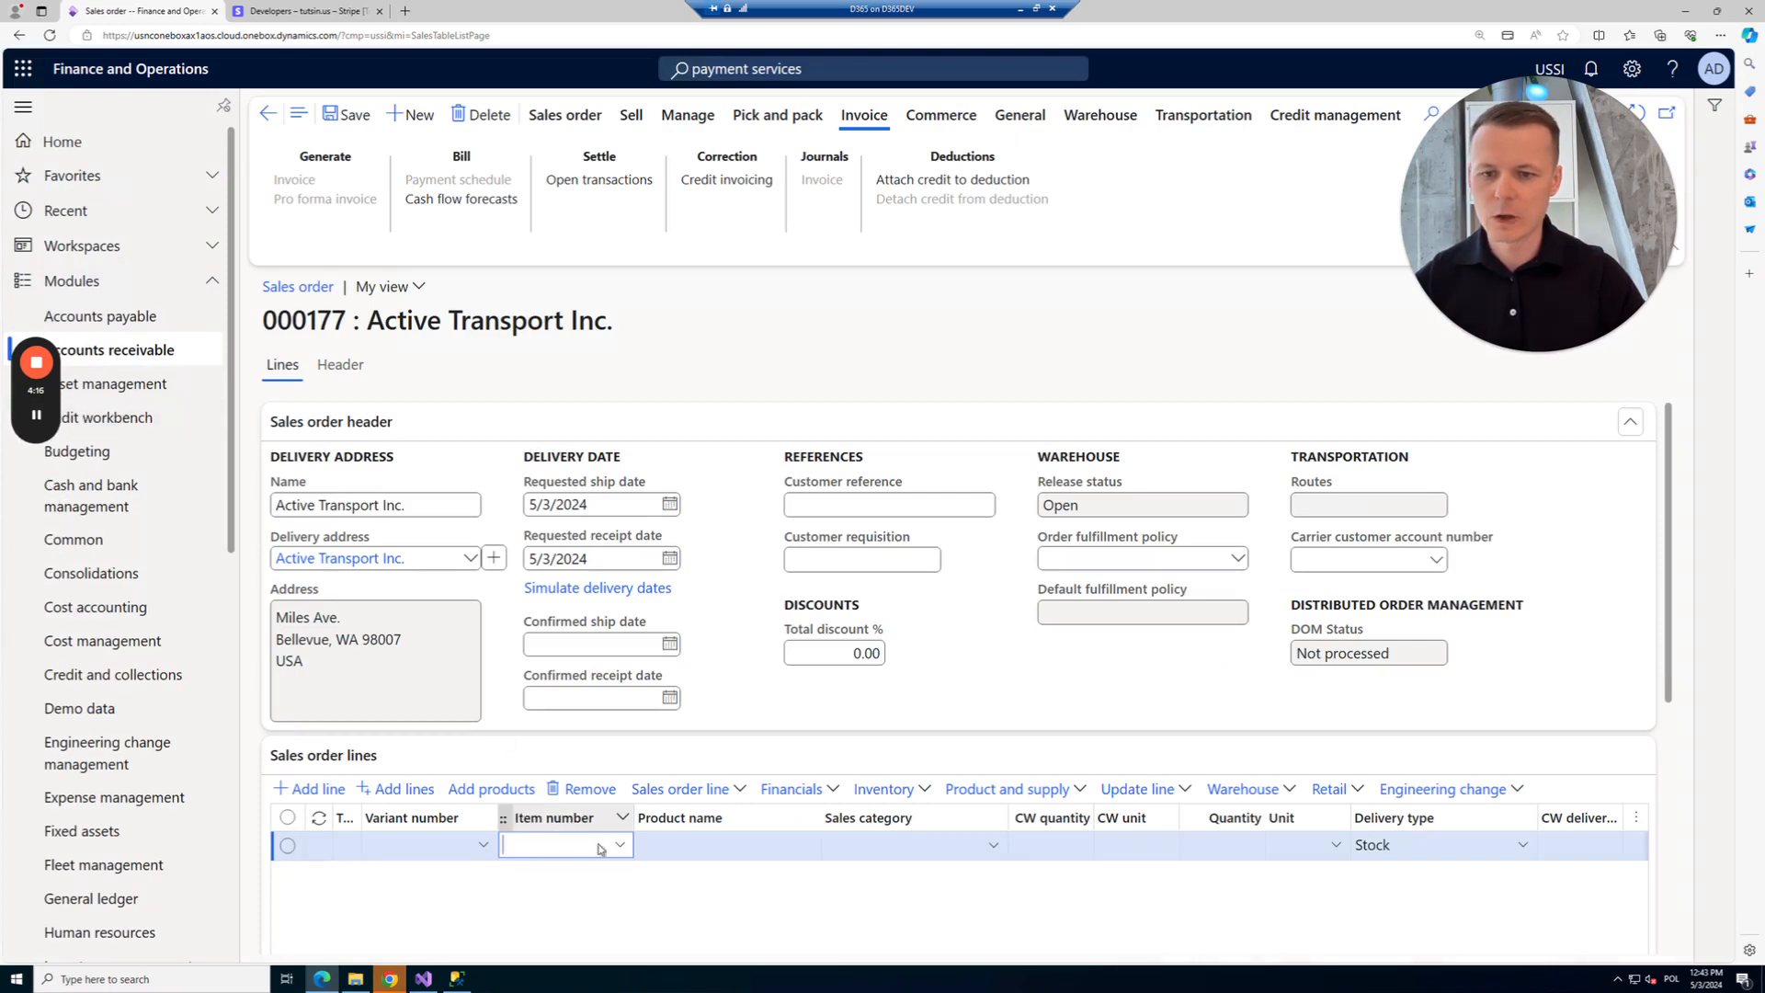
# Add item 50150 Carpet Contractor to the order line at site MainOffice and save it.
pyautogui.click(620, 846)
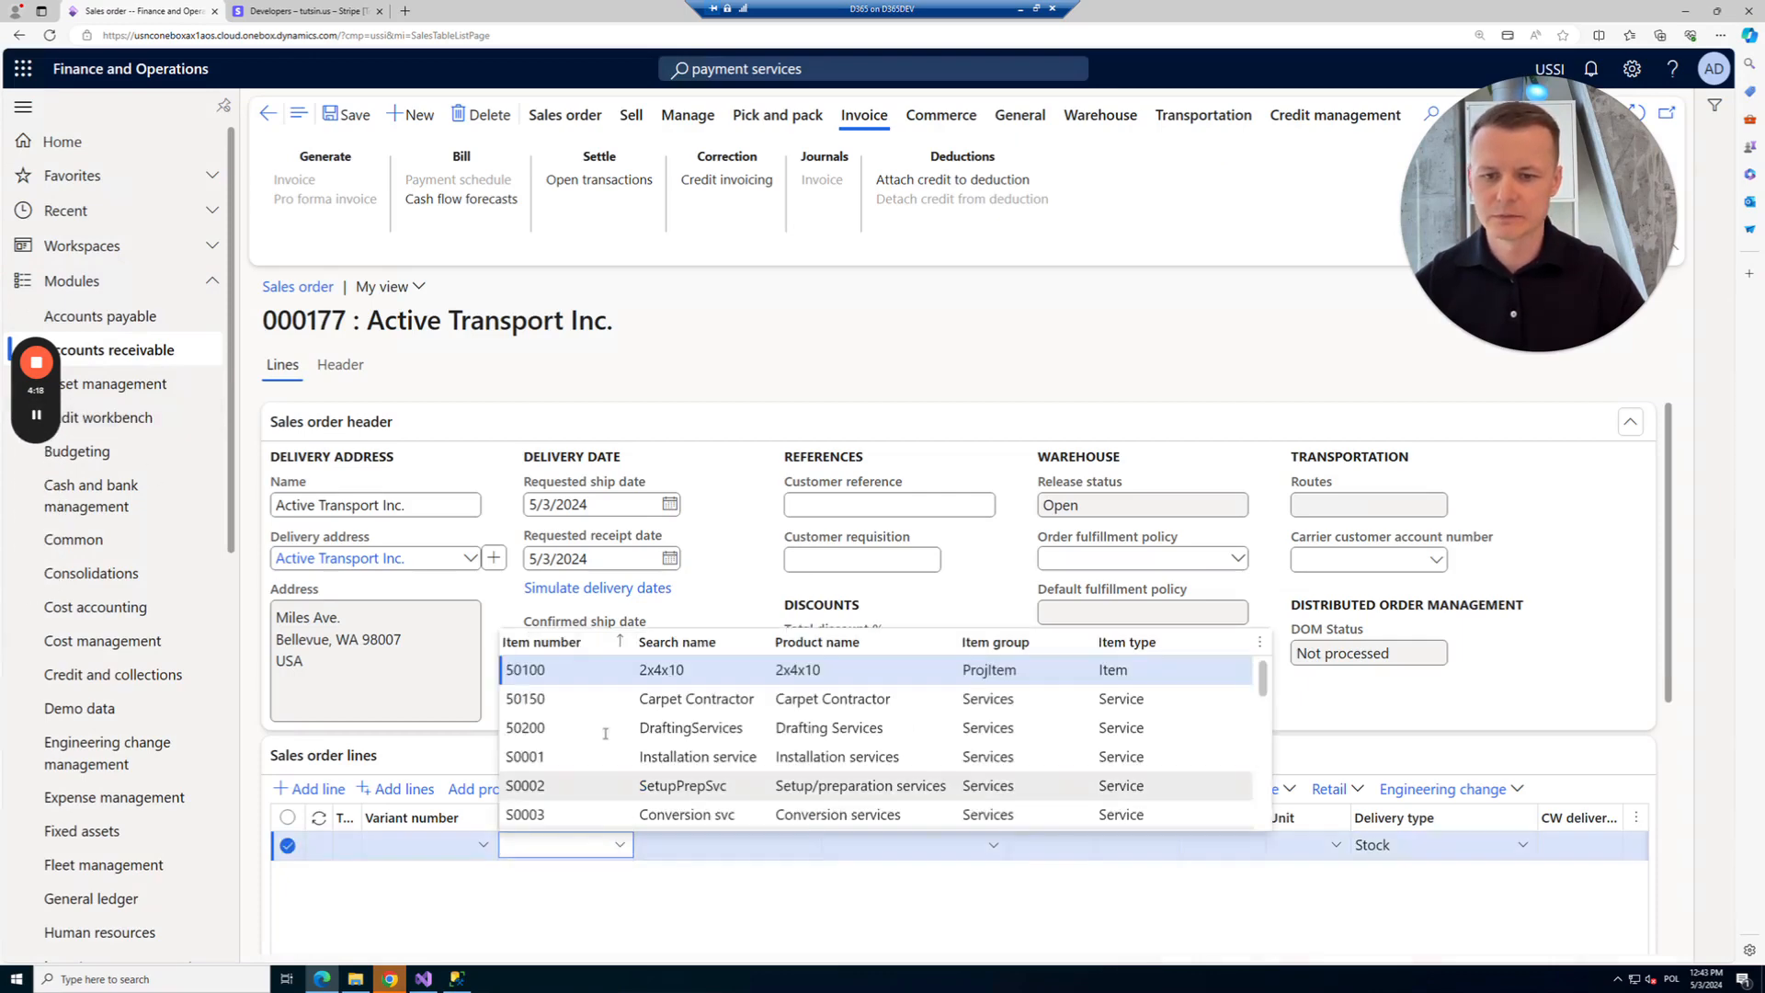
pyautogui.click(625, 699)
pyautogui.scroll(-5, 642, 771)
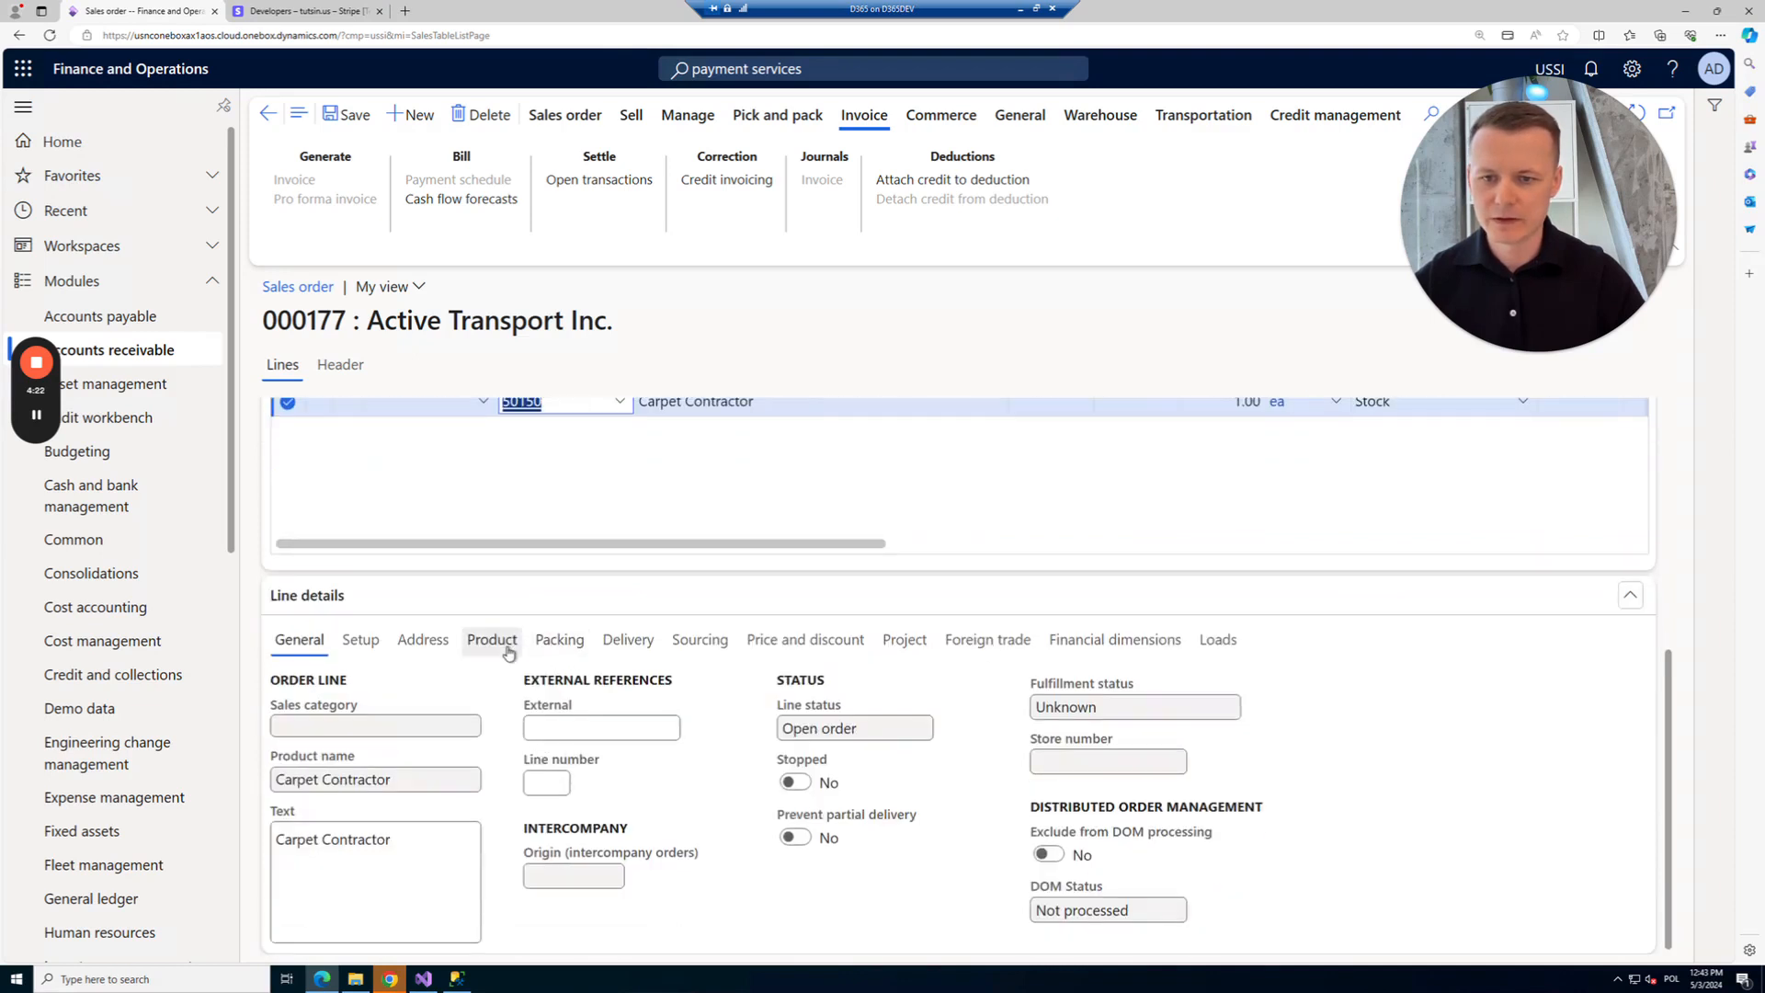
pyautogui.click(504, 647)
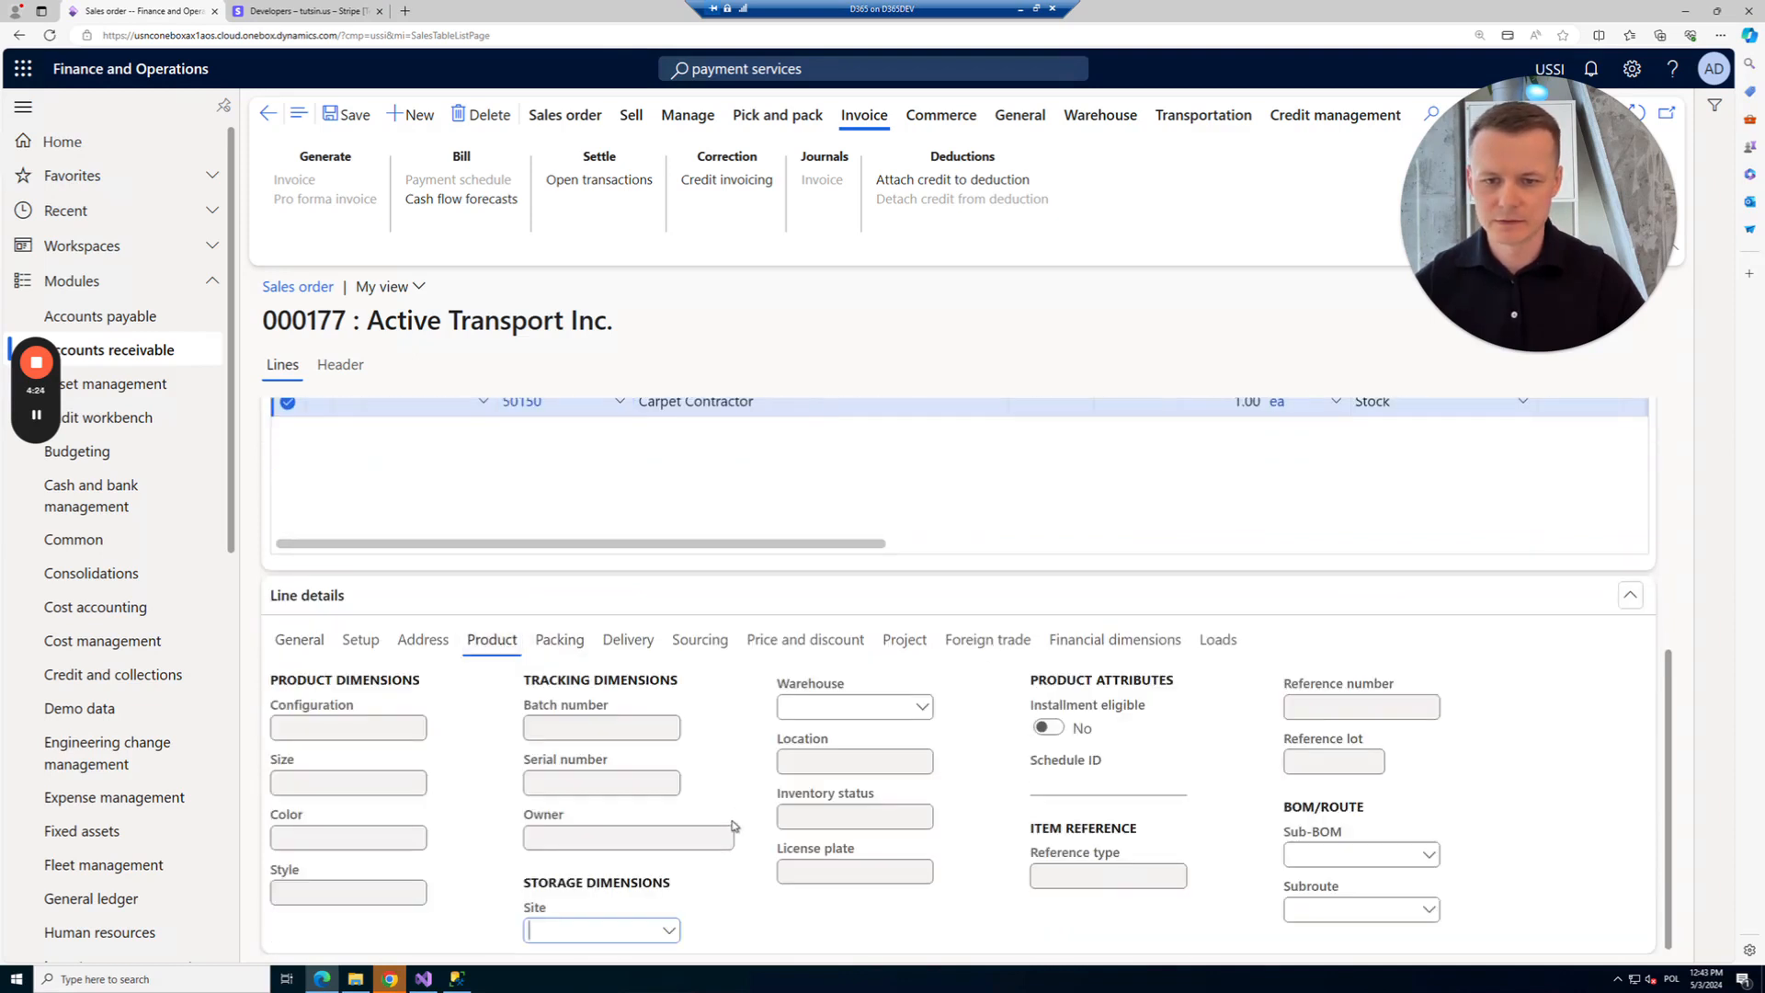
pyautogui.click(665, 929)
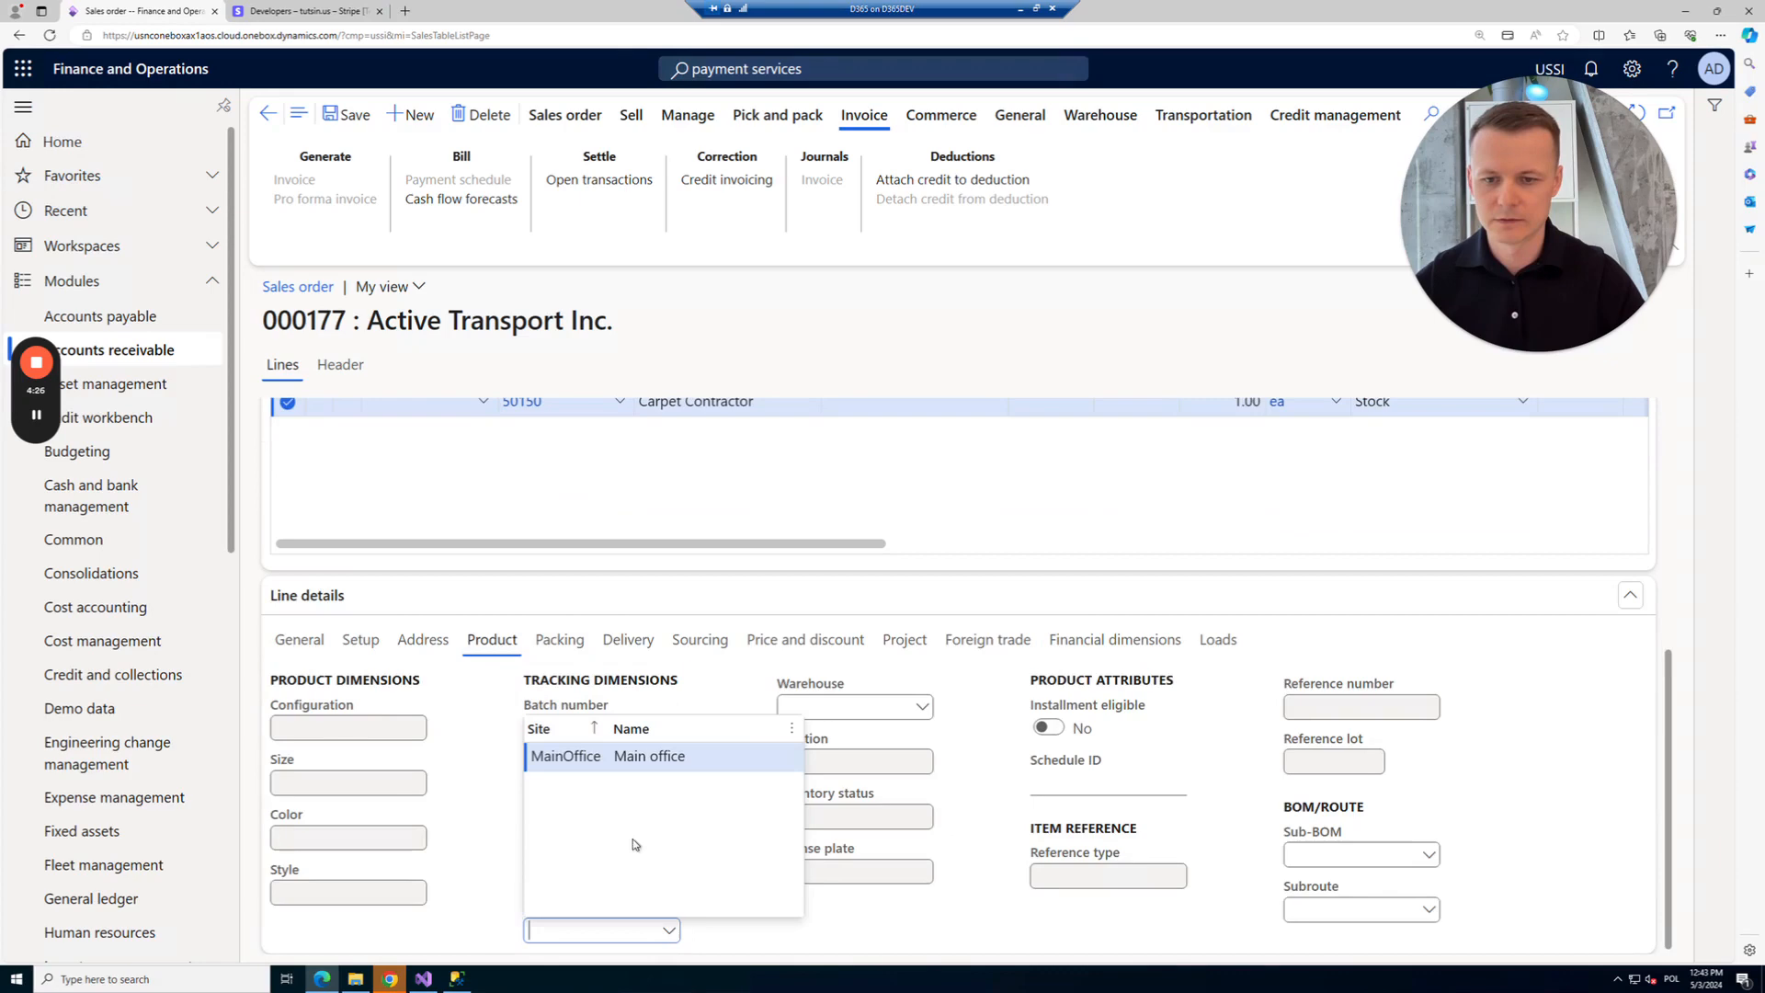
pyautogui.click(586, 763)
pyautogui.scroll(10, 589, 643)
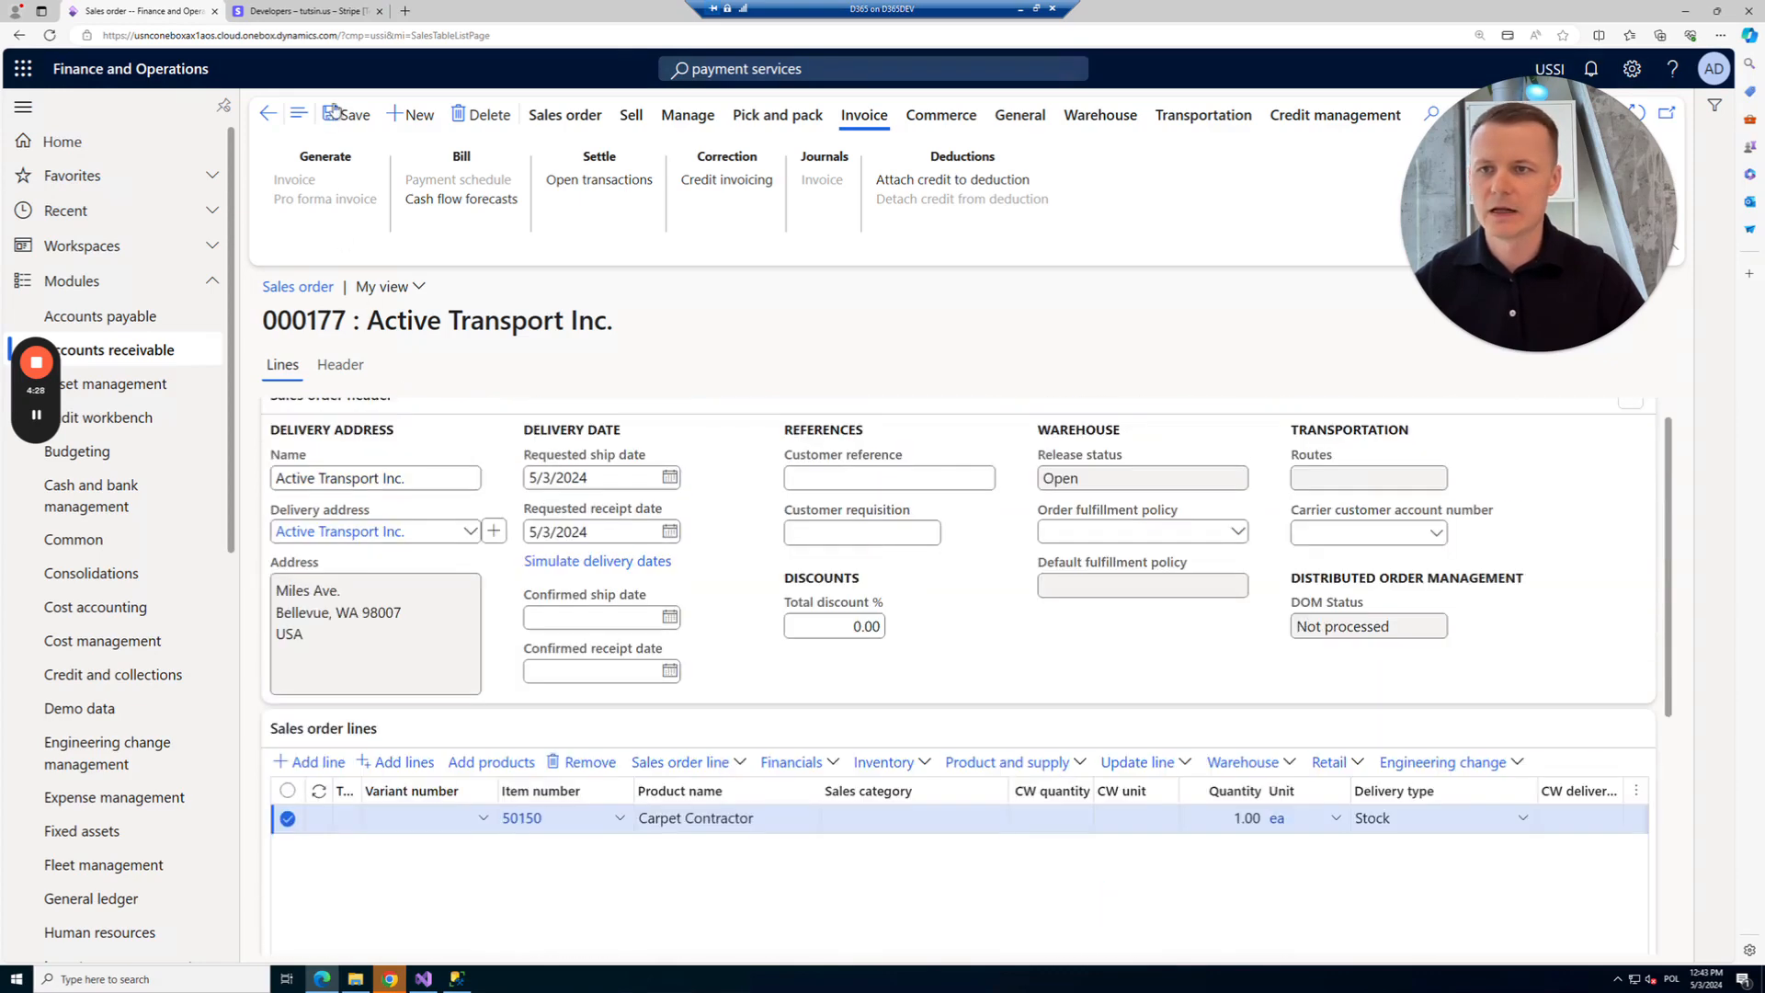
pyautogui.click(336, 112)
pyautogui.click(337, 366)
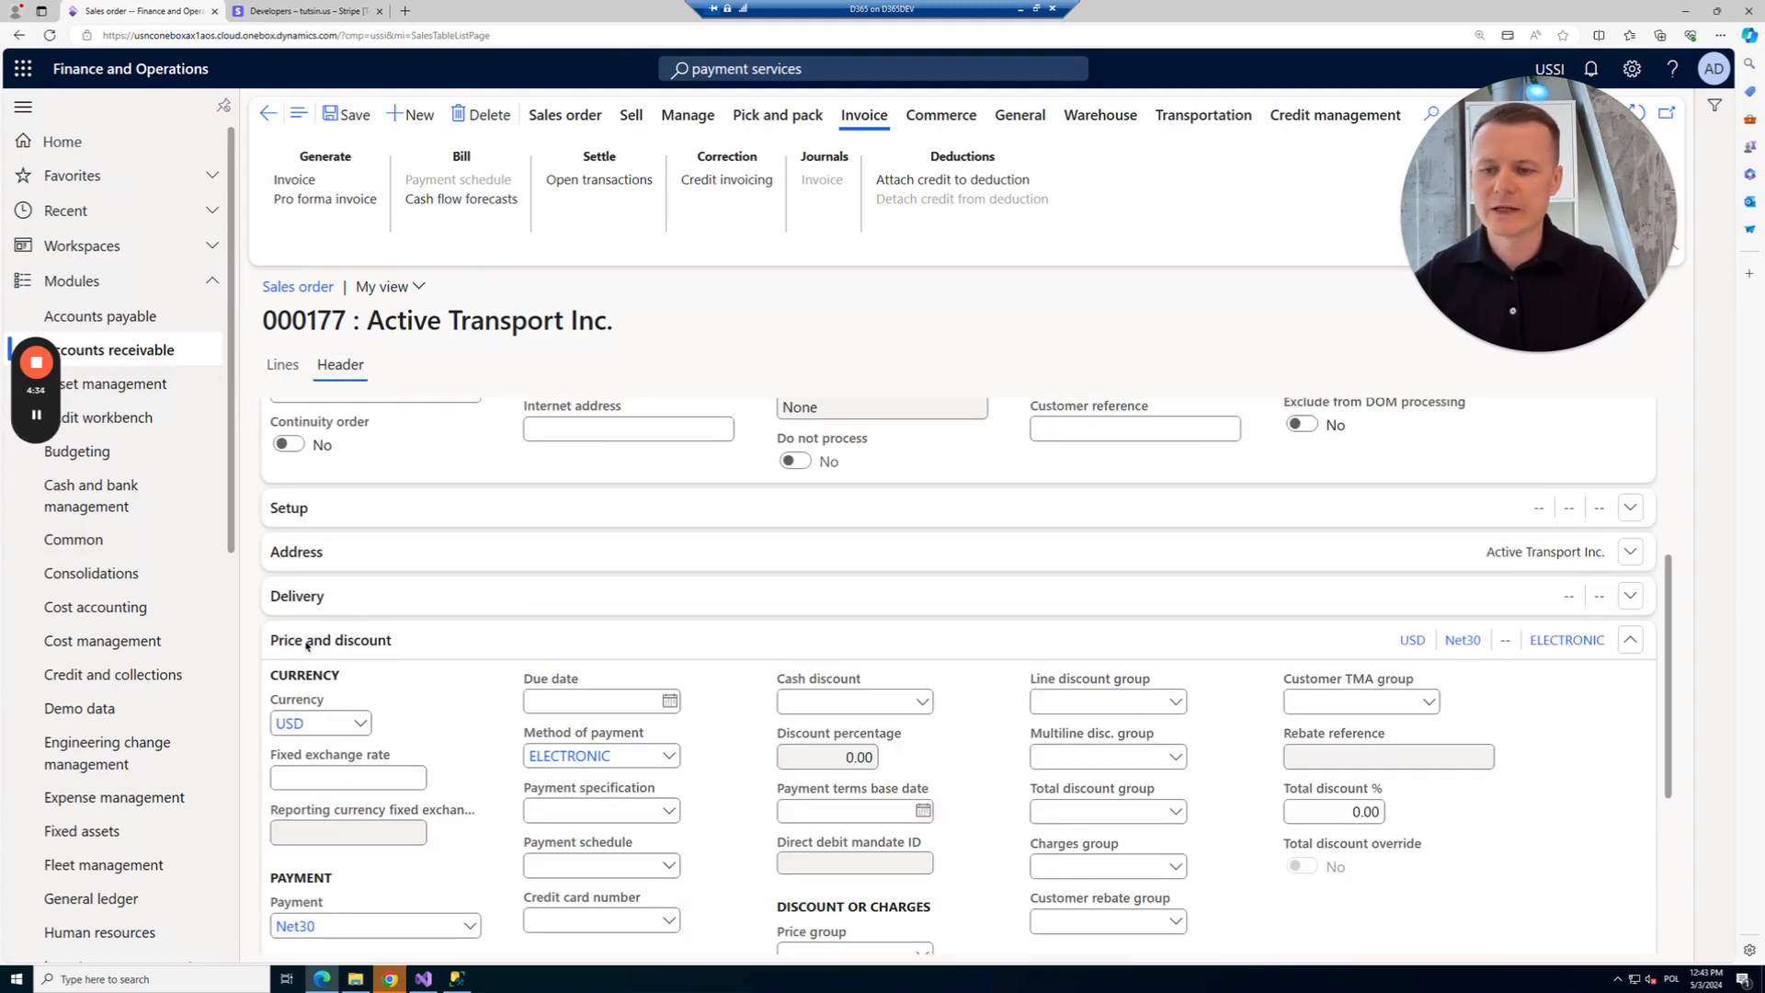
# Set the header's payment terms to Stripe, attach the customer's saved Visa card, and save.
pyautogui.scroll(-3, 441, 652)
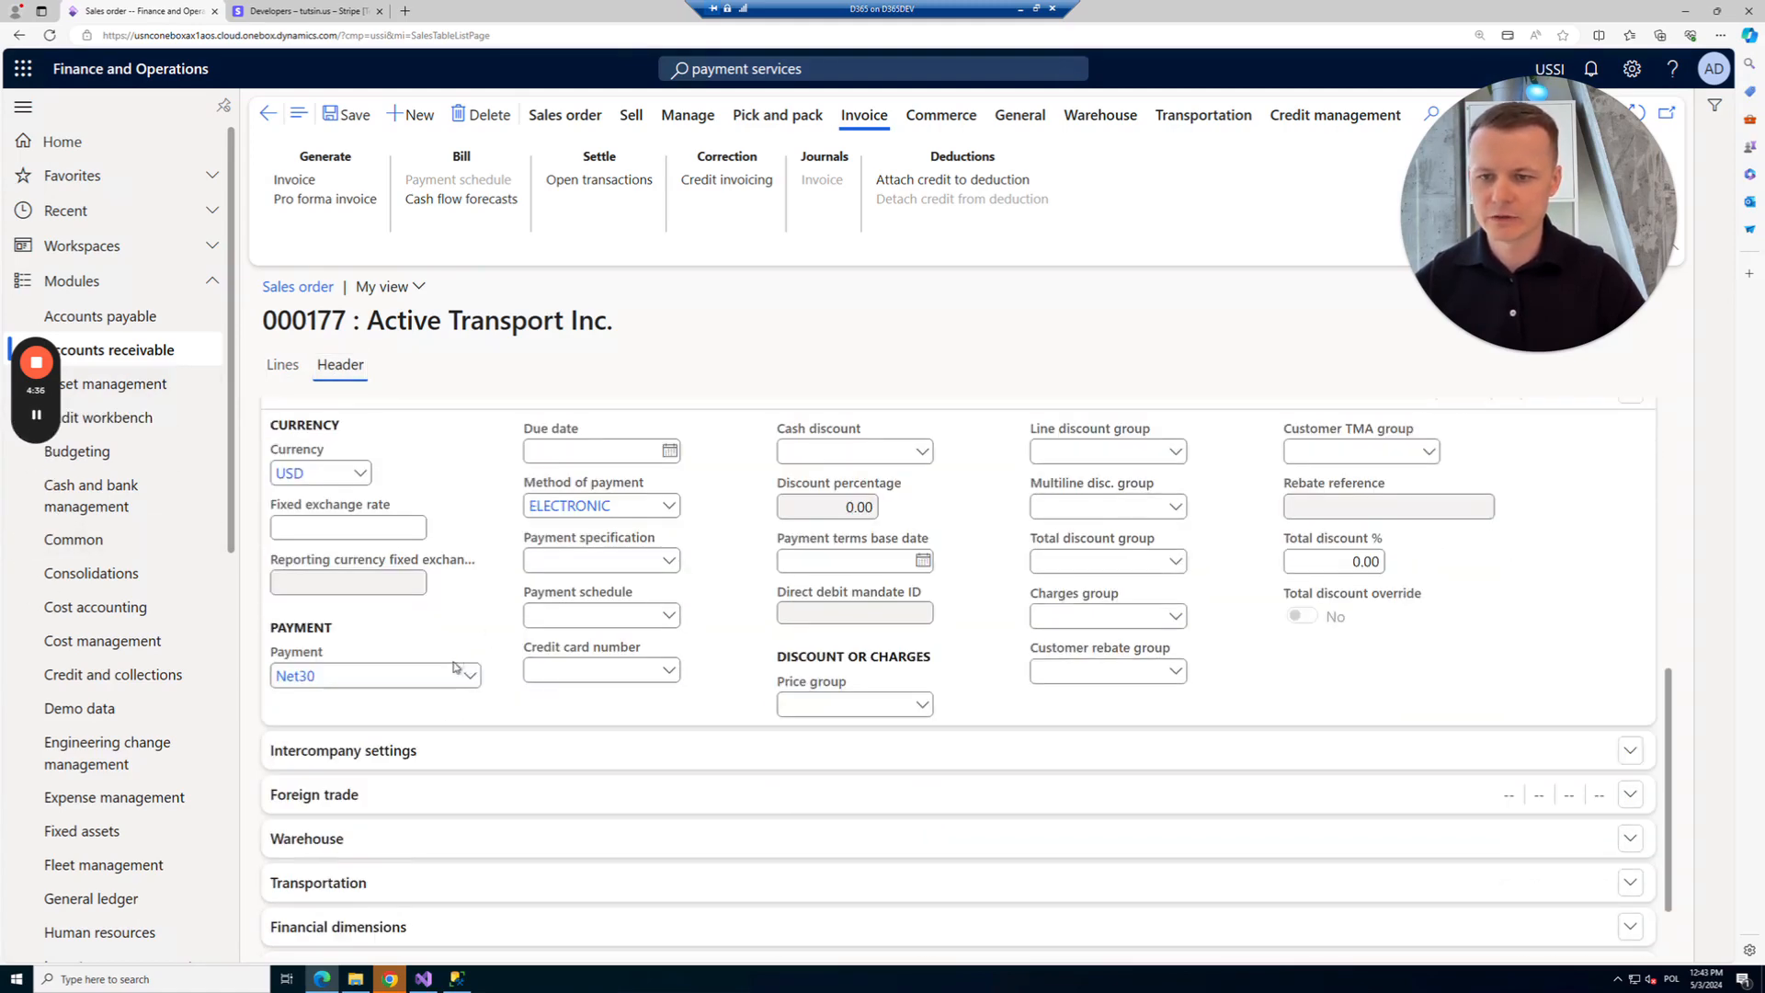
pyautogui.click(469, 676)
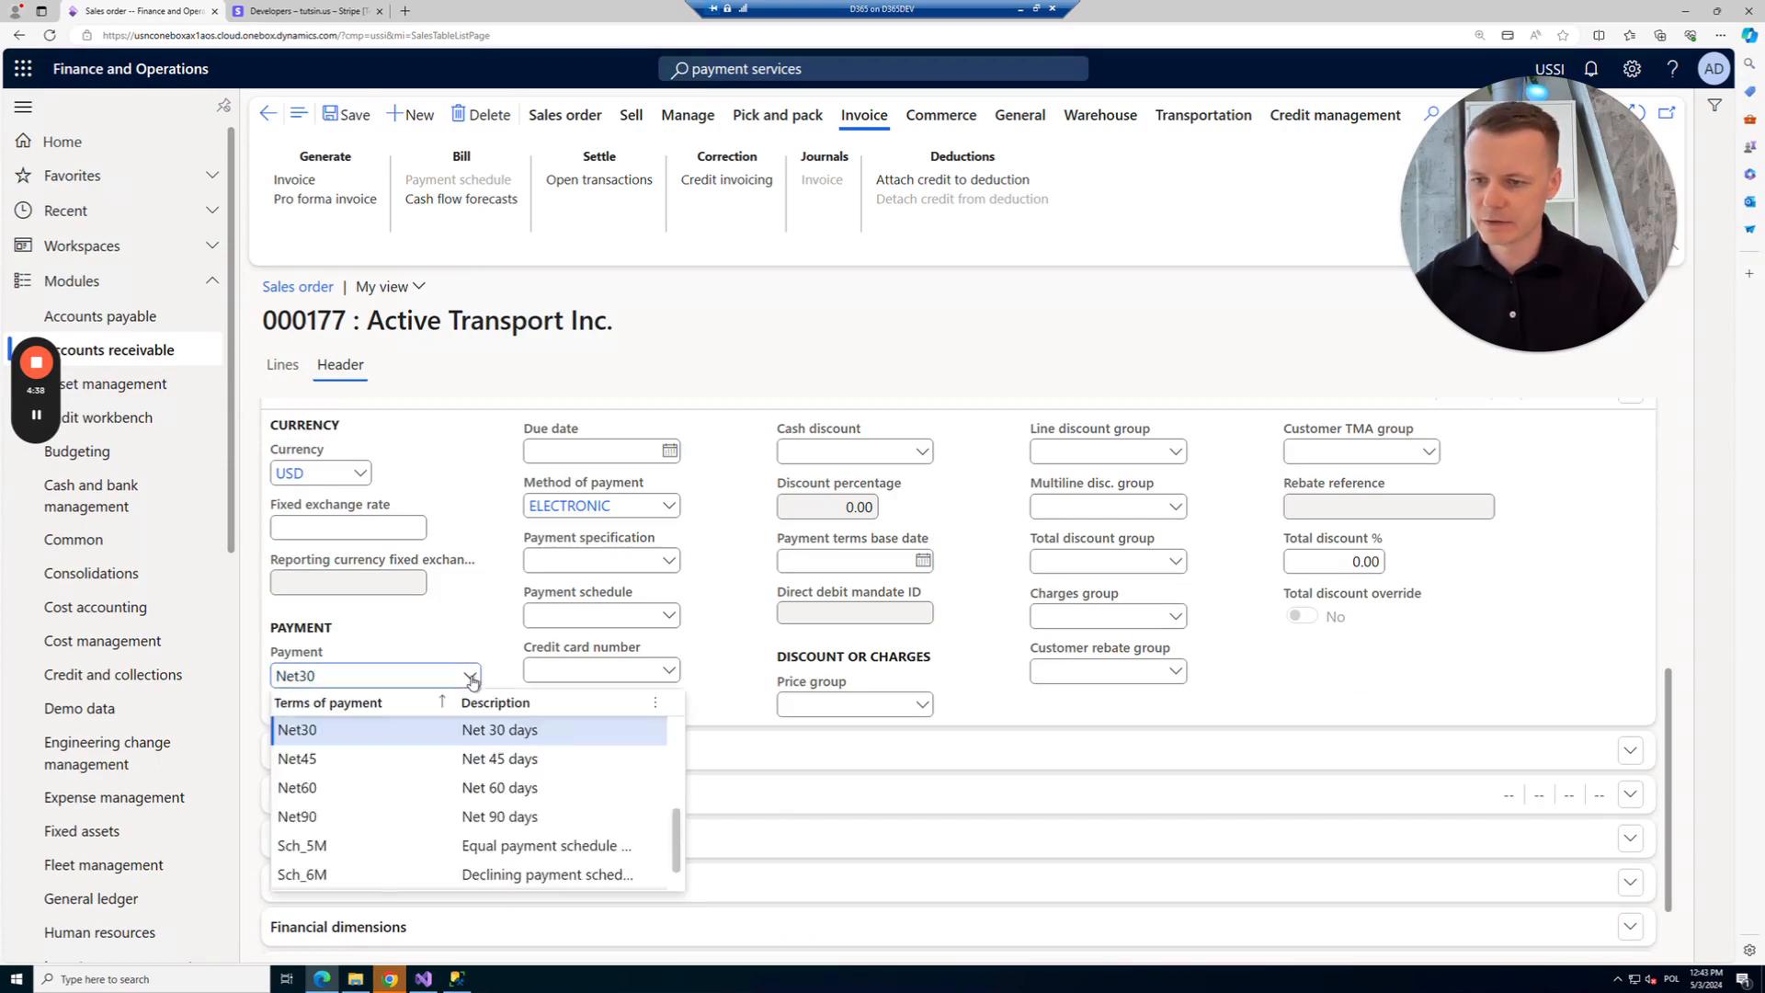
pyautogui.scroll(-1, 432, 791)
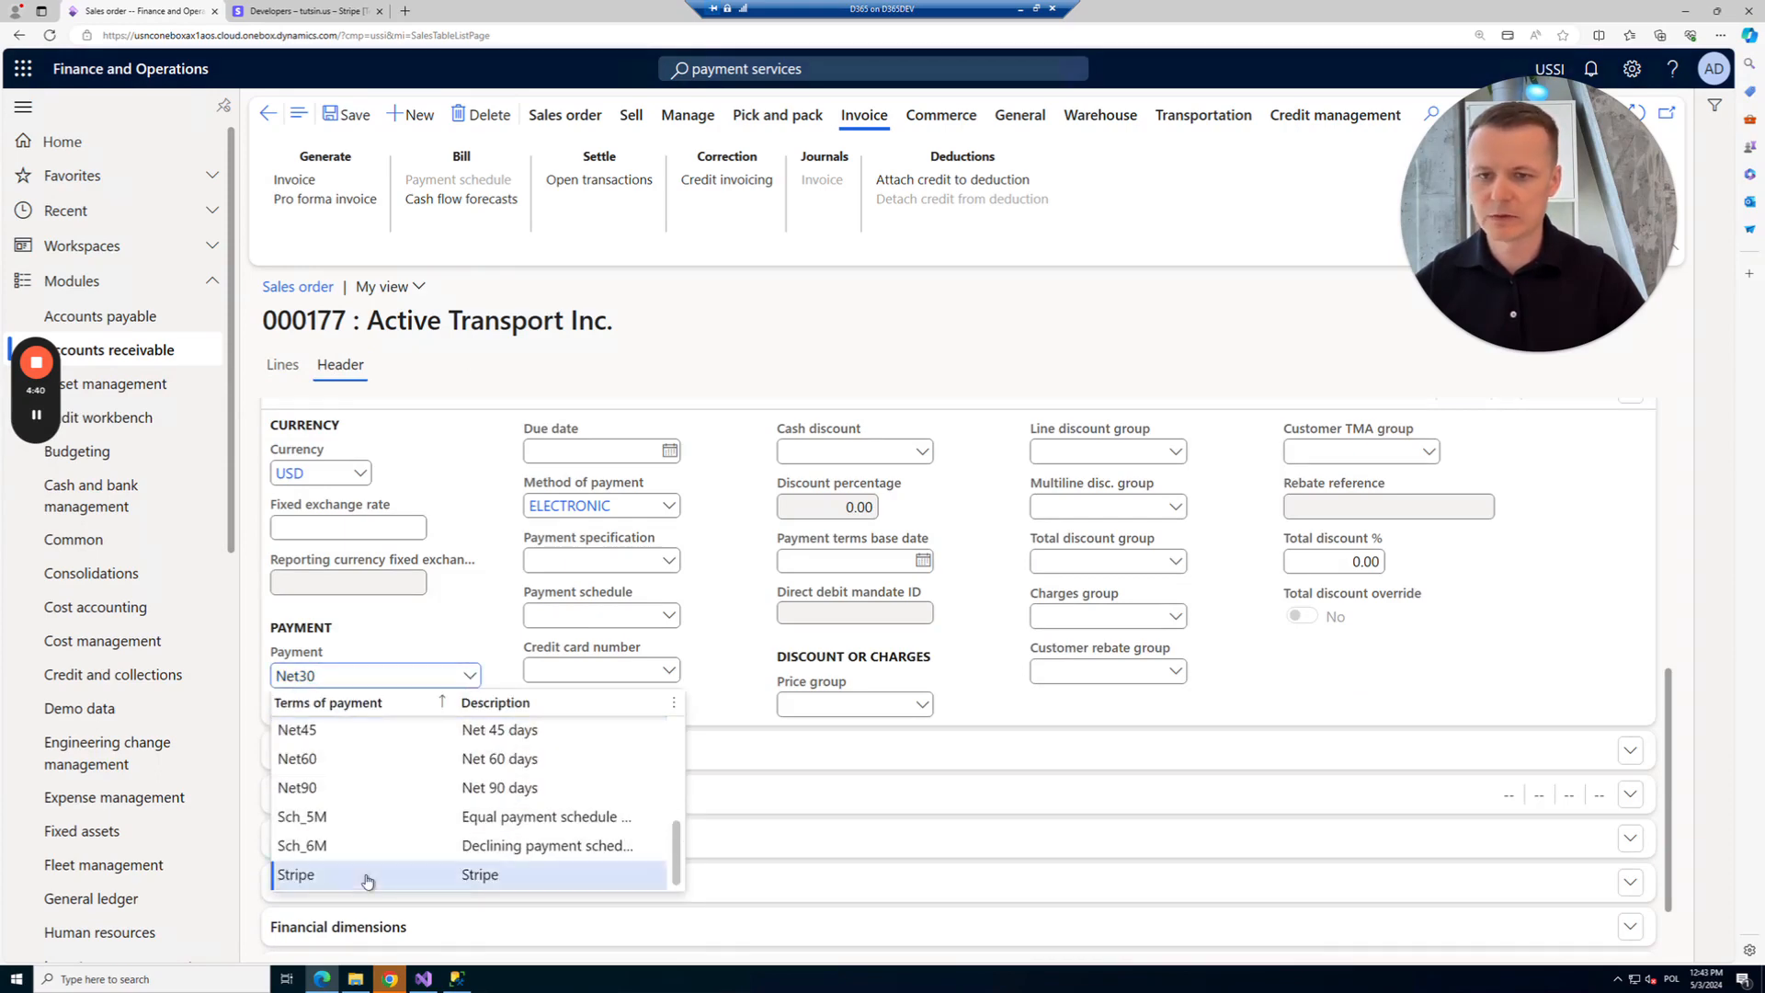
pyautogui.click(366, 881)
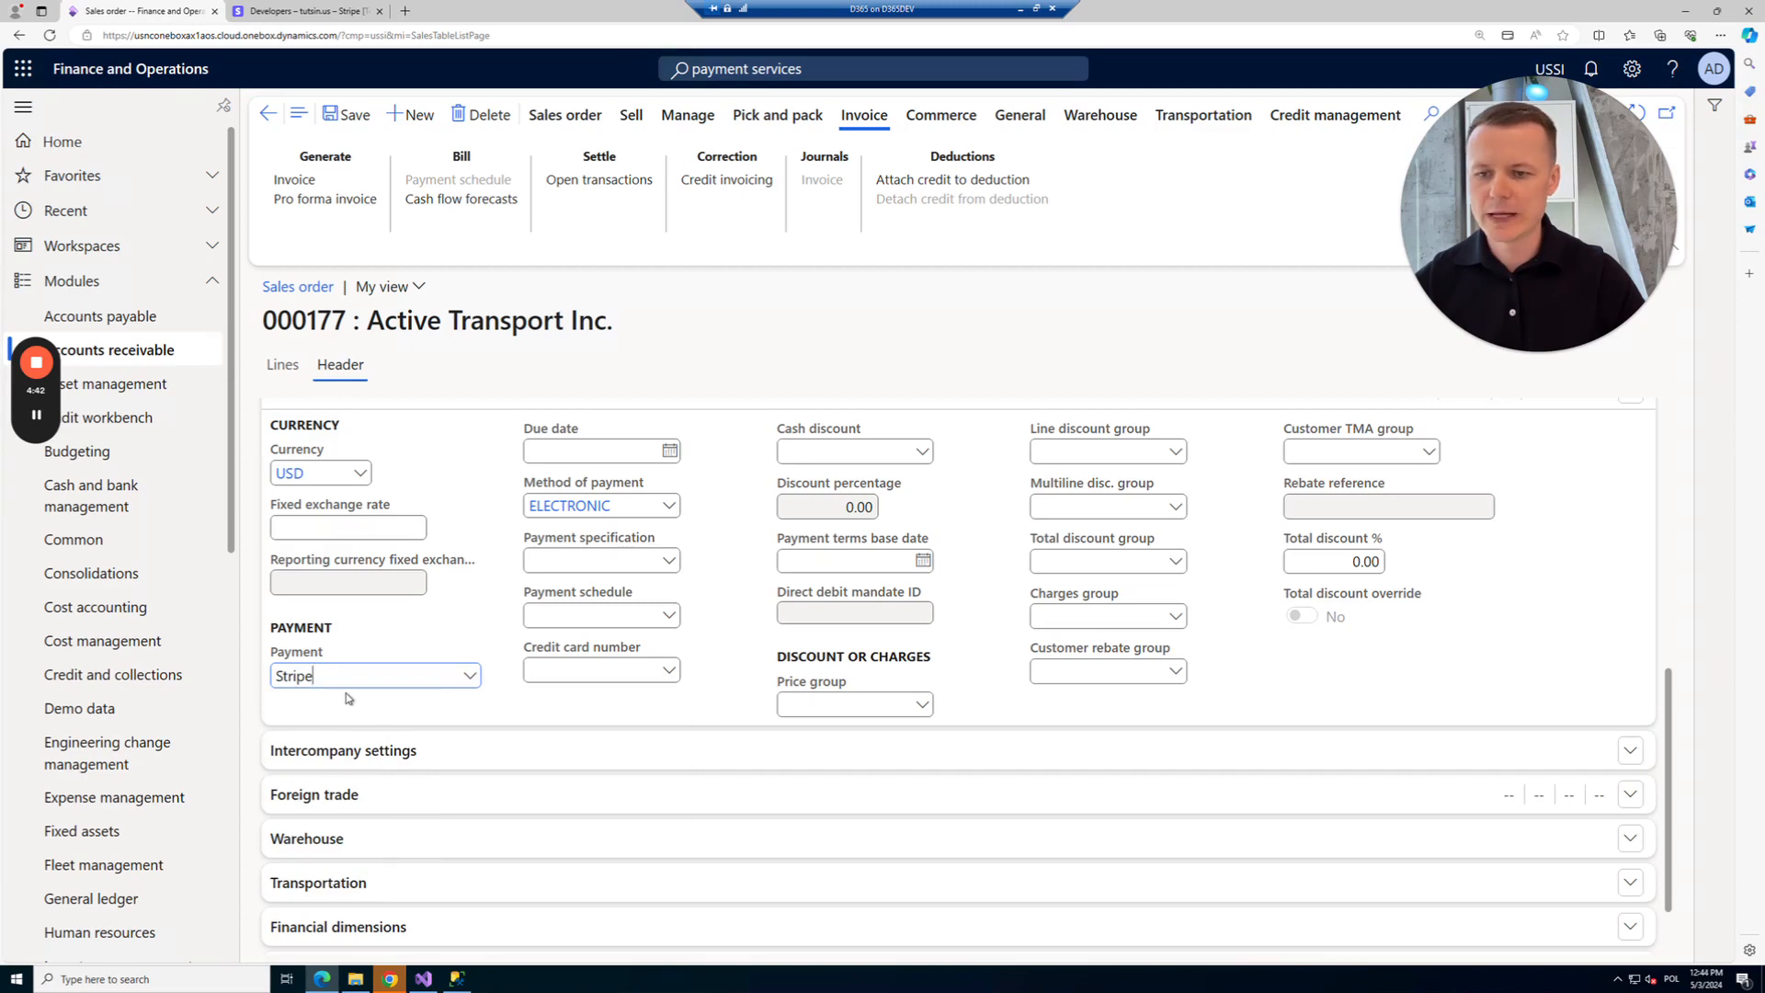
pyautogui.click(669, 670)
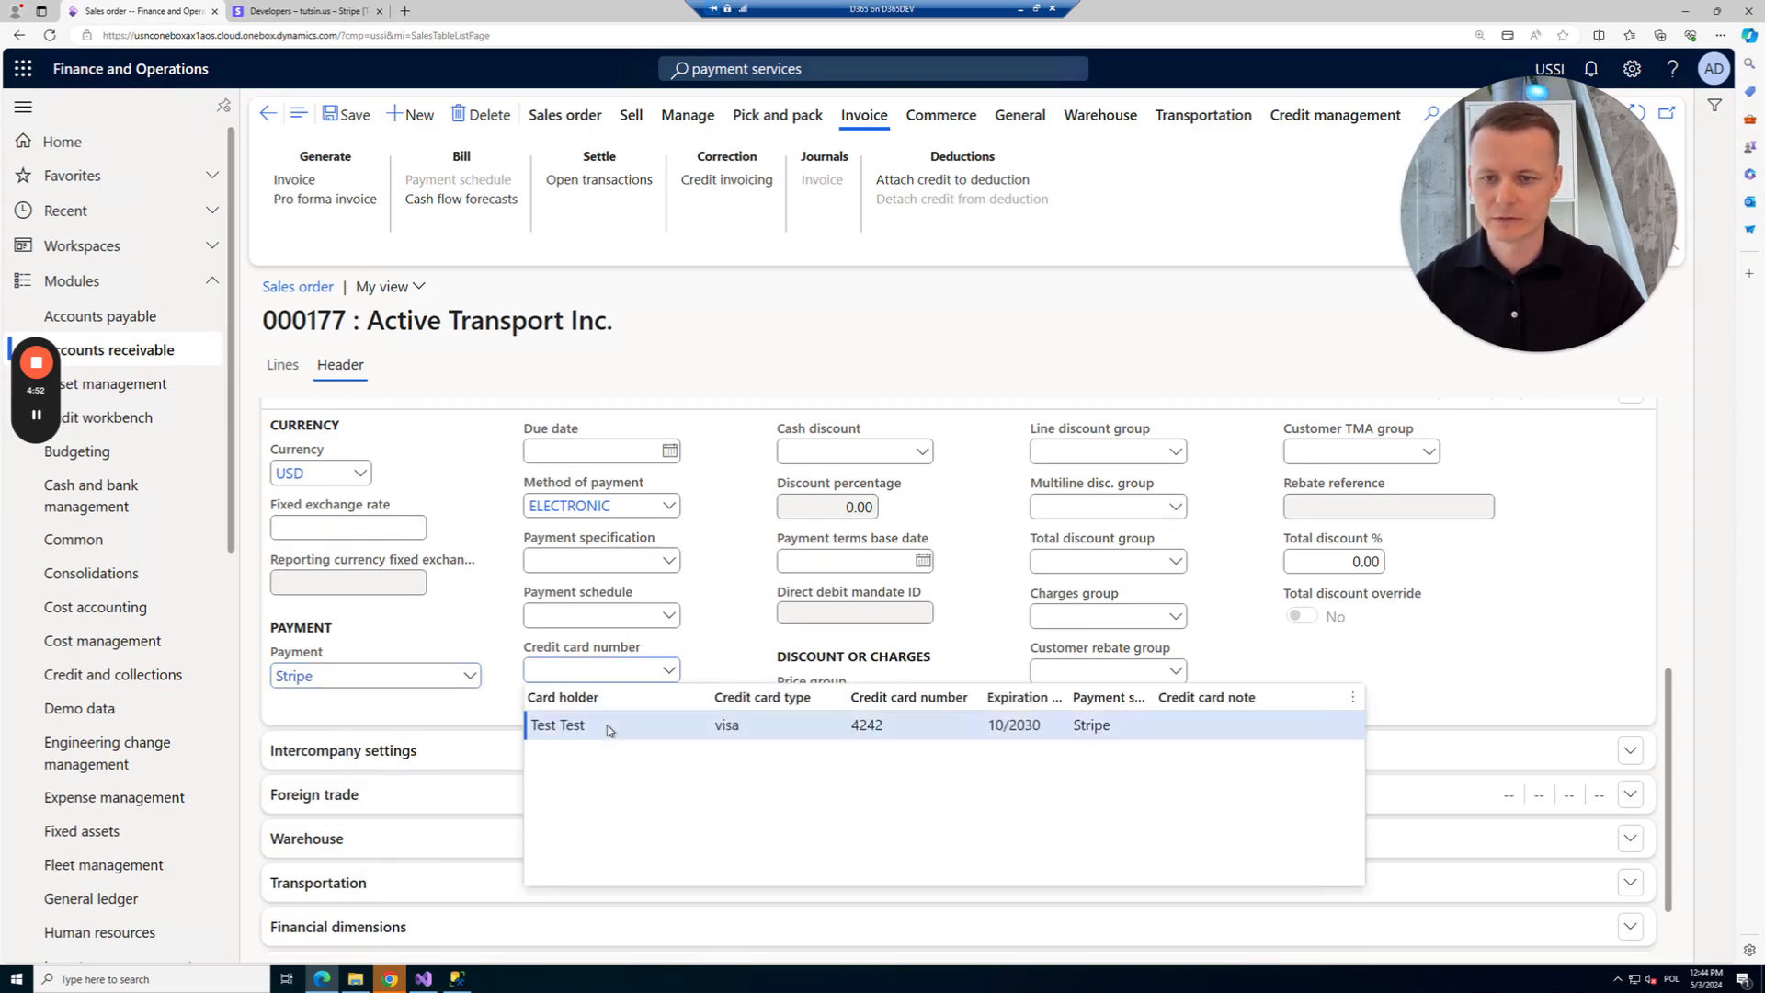
pyautogui.click(608, 726)
pyautogui.click(333, 120)
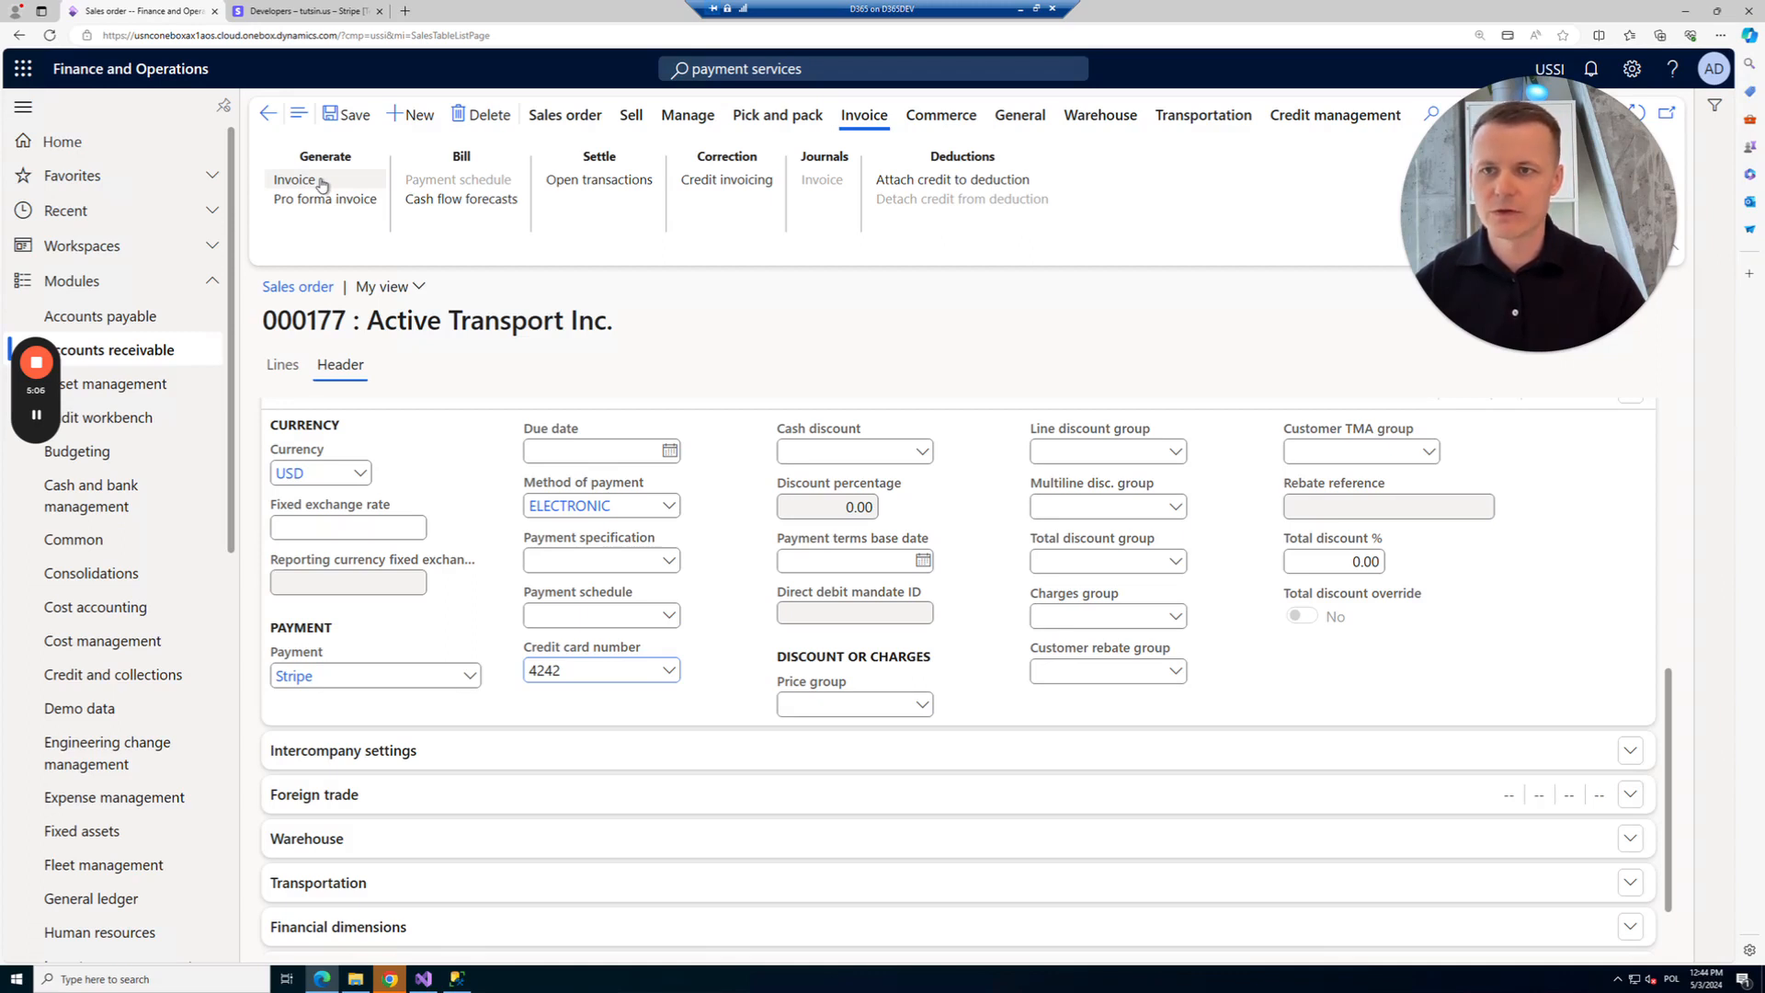
# Post the sales order's invoice with quantity All, without printing.
pyautogui.click(321, 183)
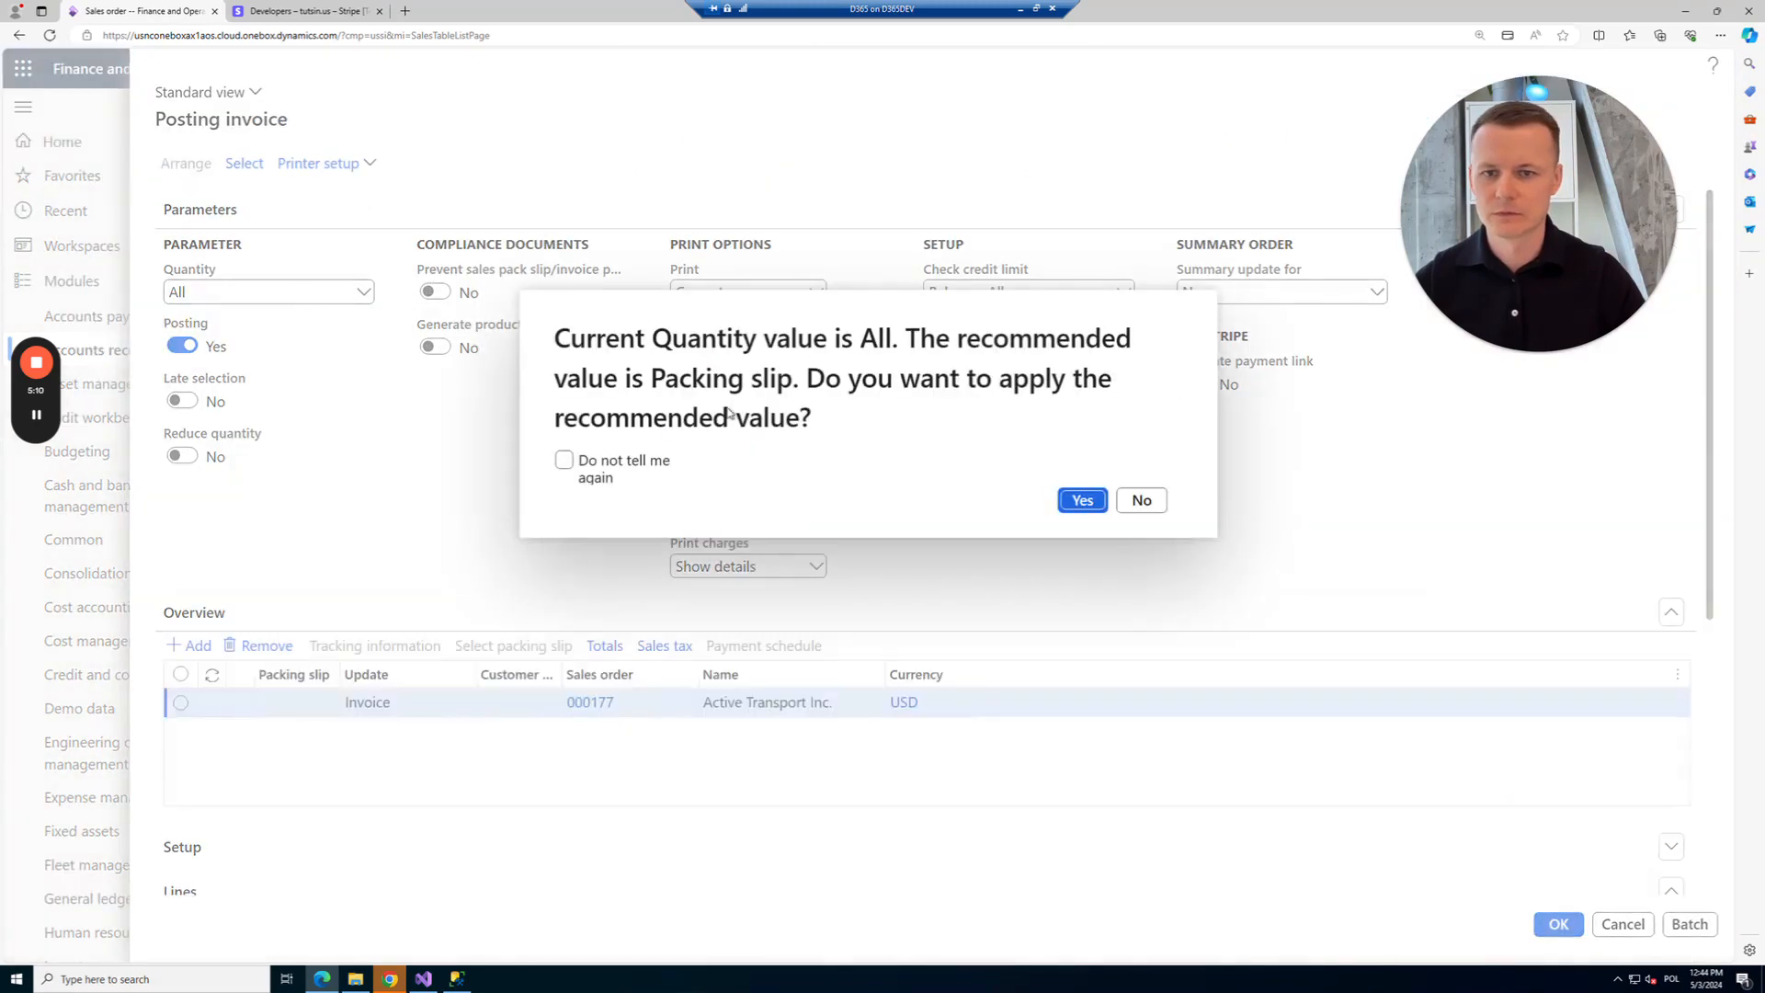
pyautogui.click(1141, 503)
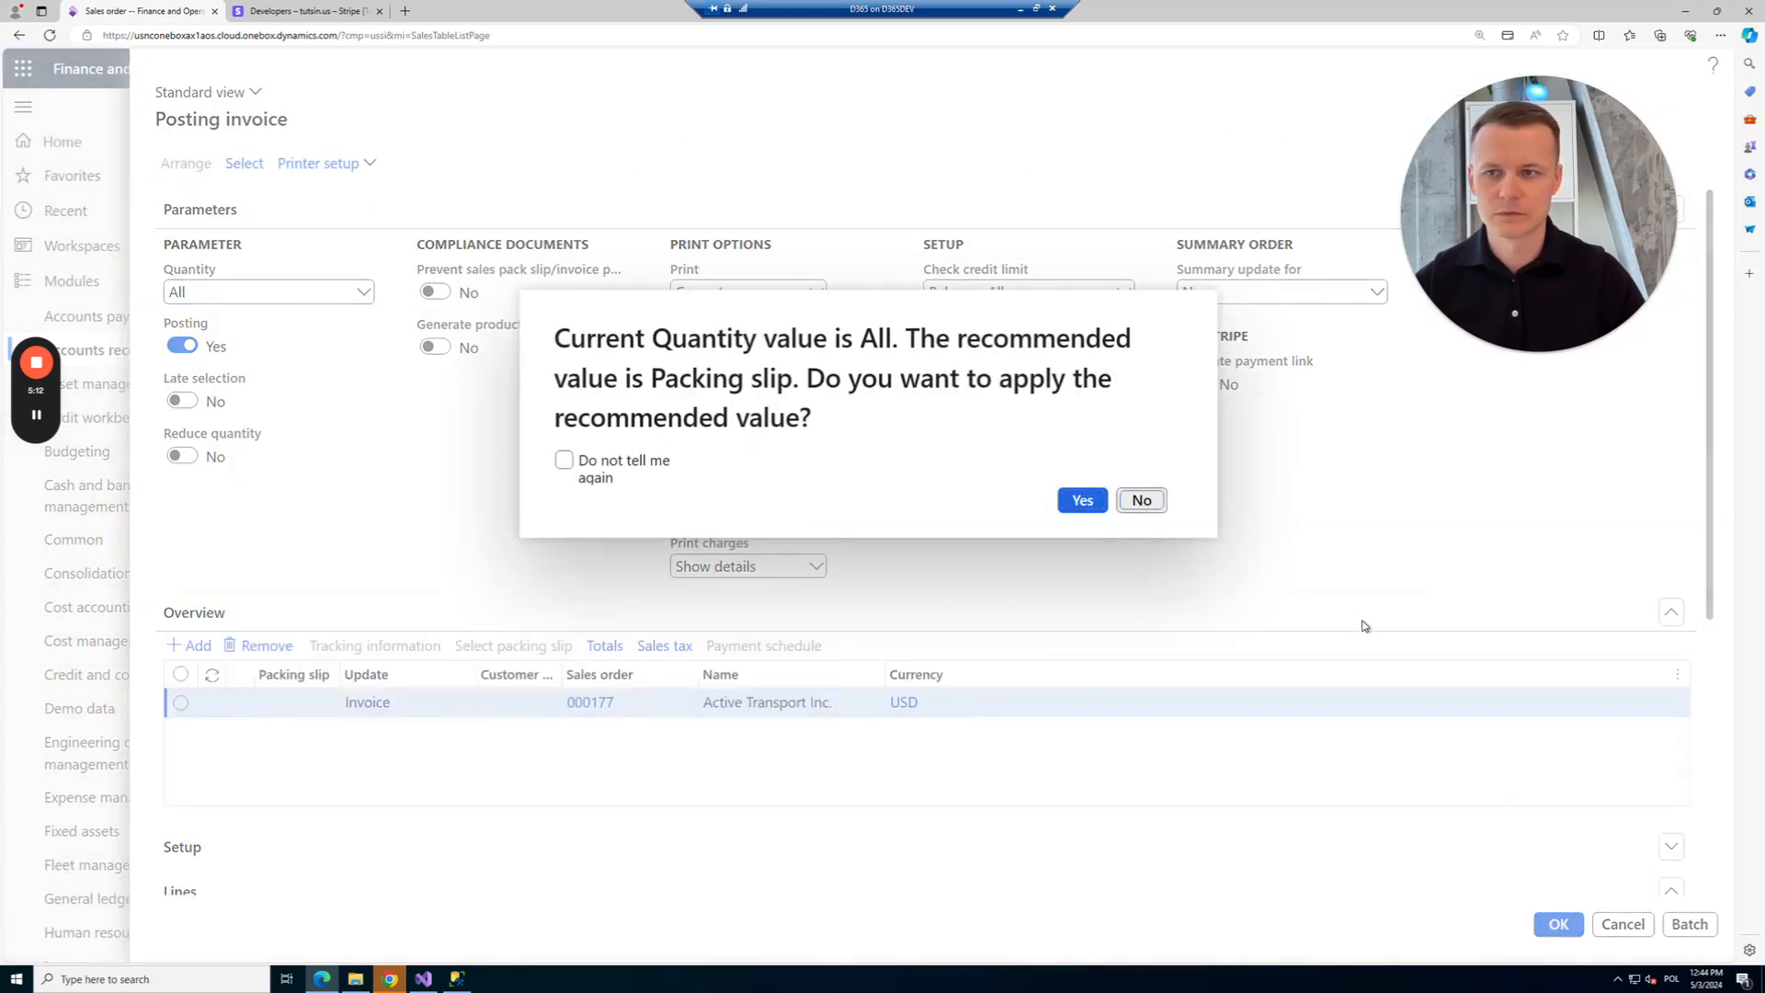
pyautogui.click(1559, 925)
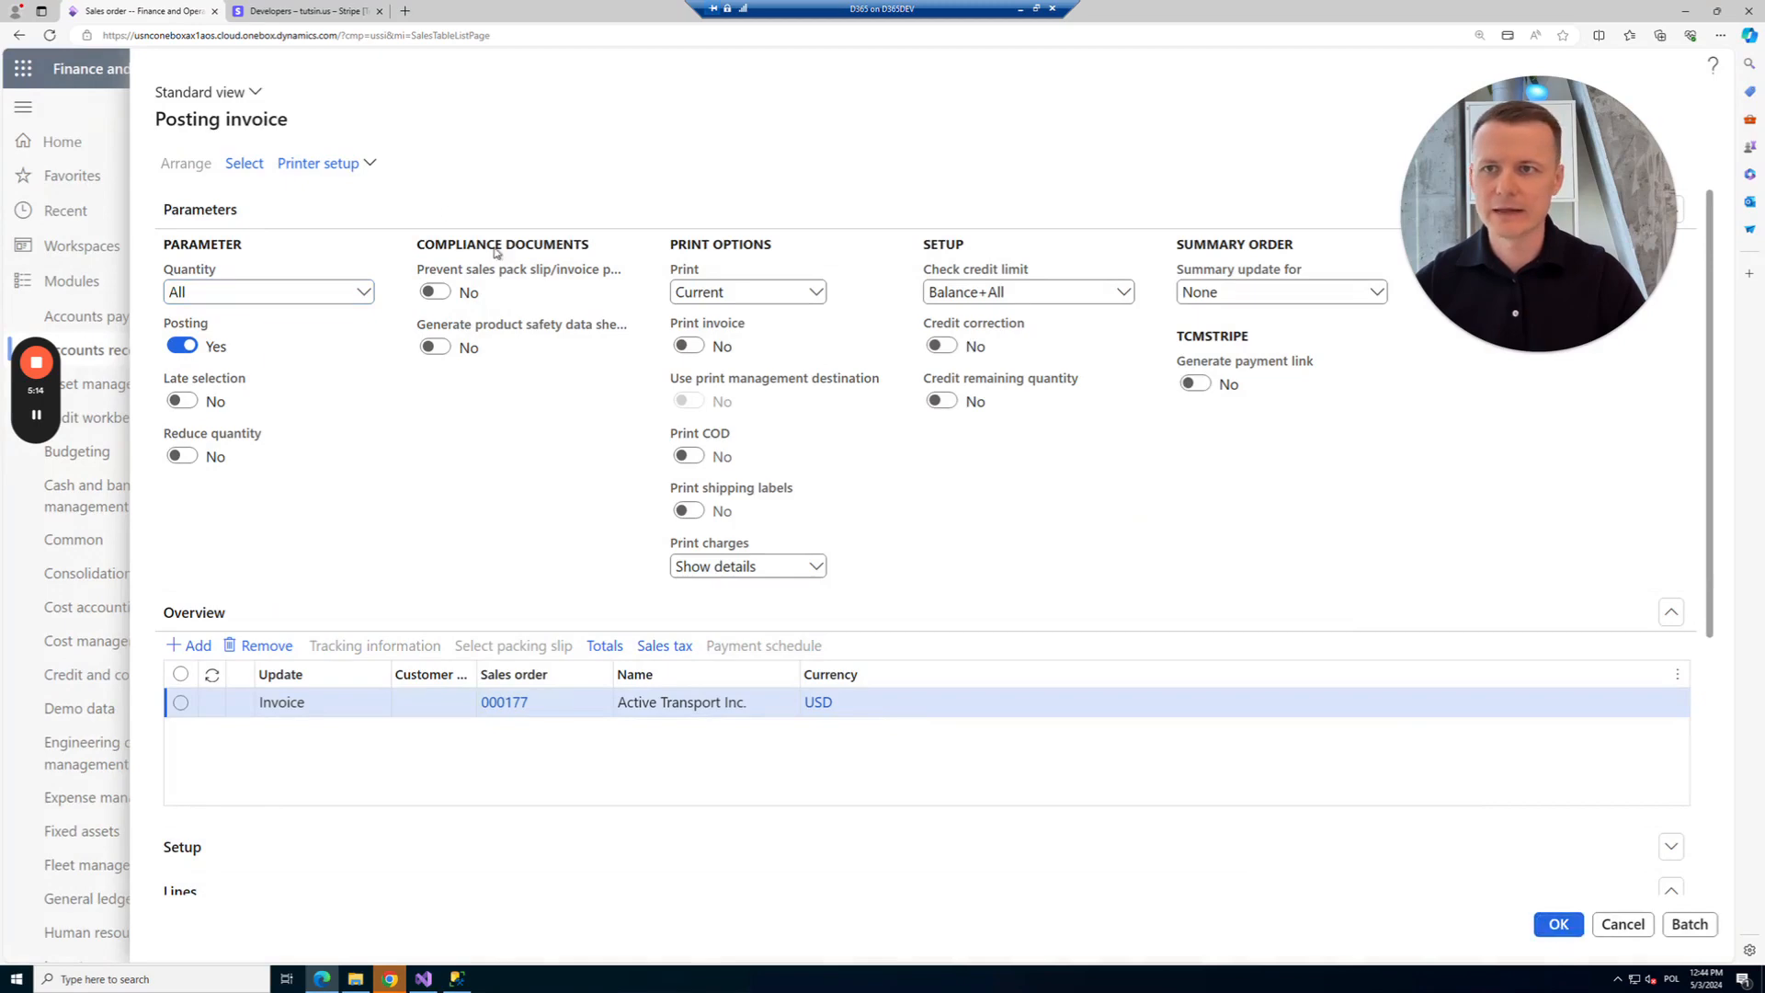
pyautogui.click(1069, 477)
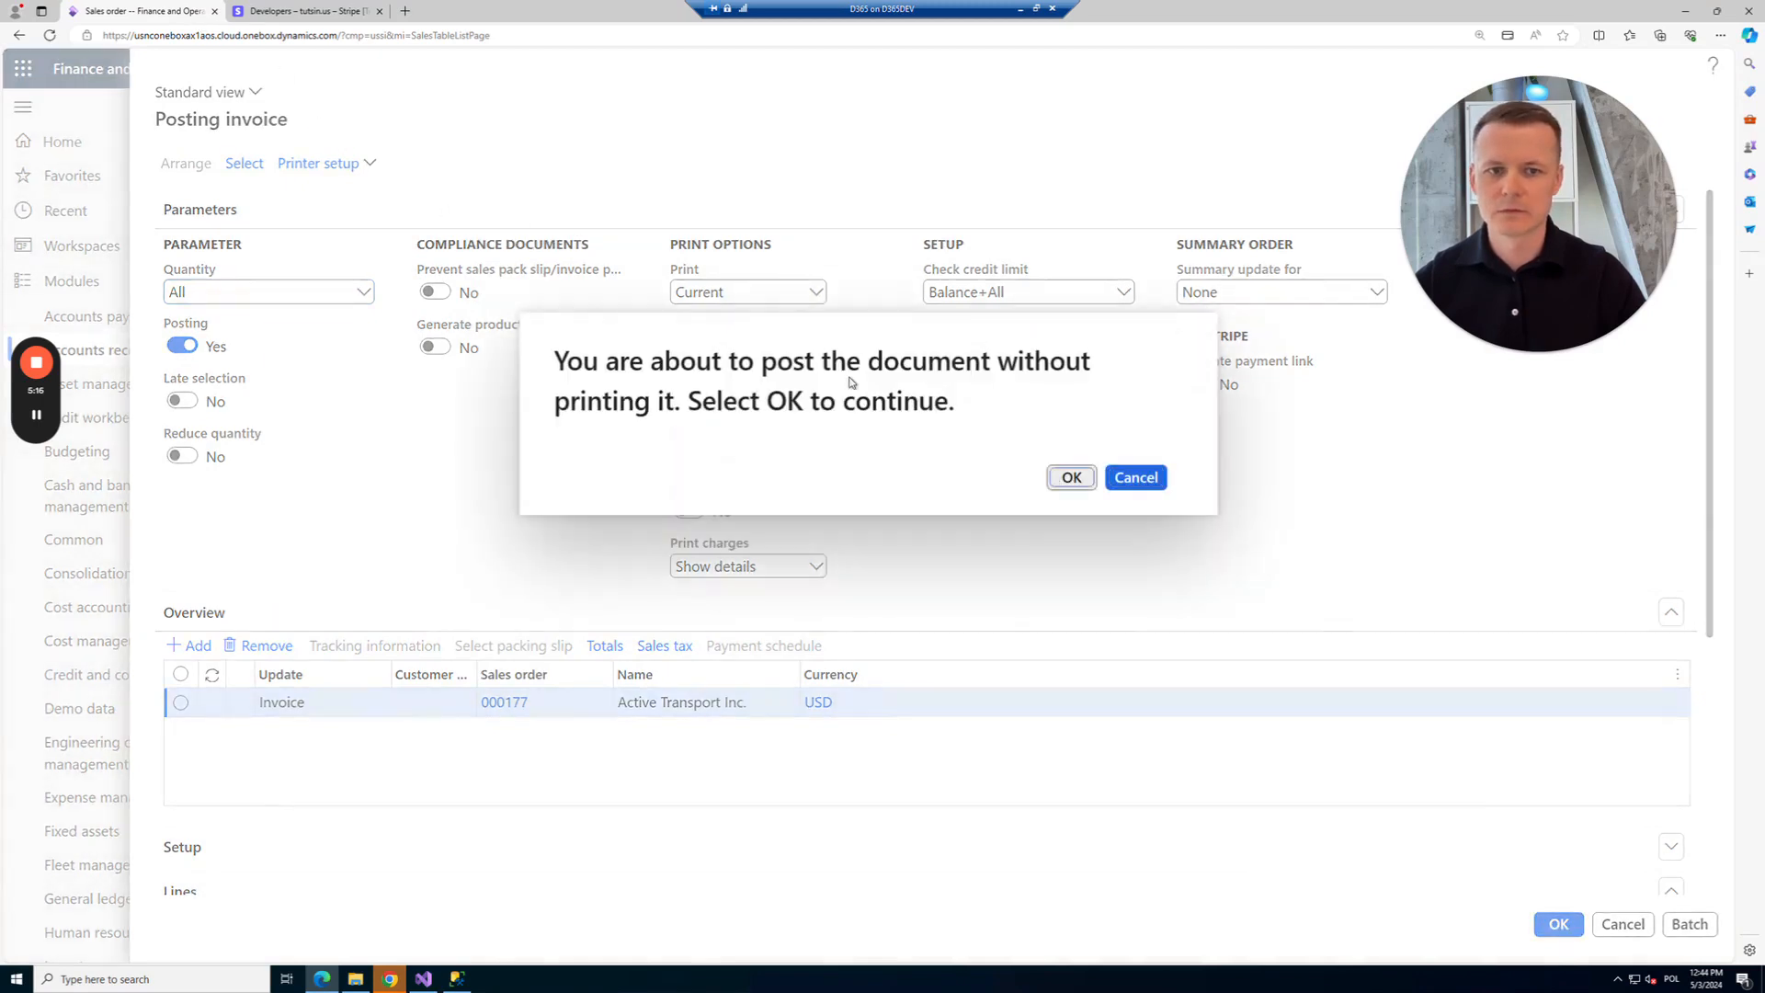
# Duplicate the browser tab and begin entering the credit card history page address.
pyautogui.rightClick(119, 13)
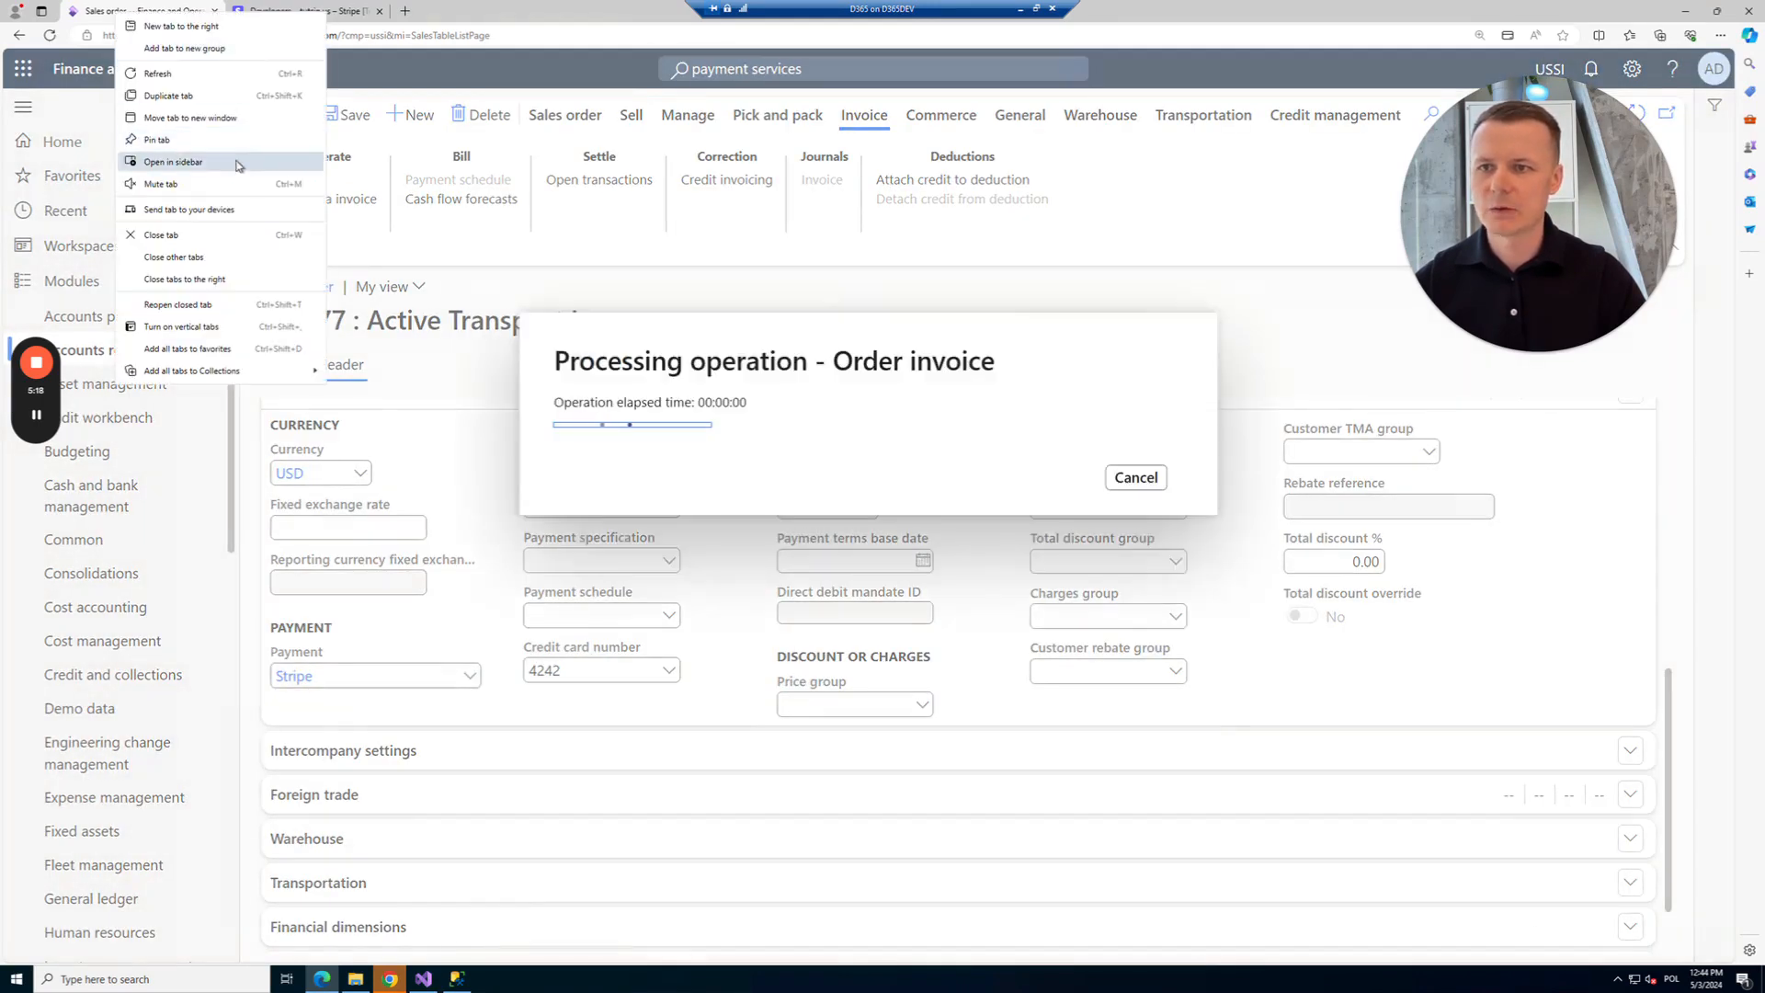
pyautogui.click(179, 95)
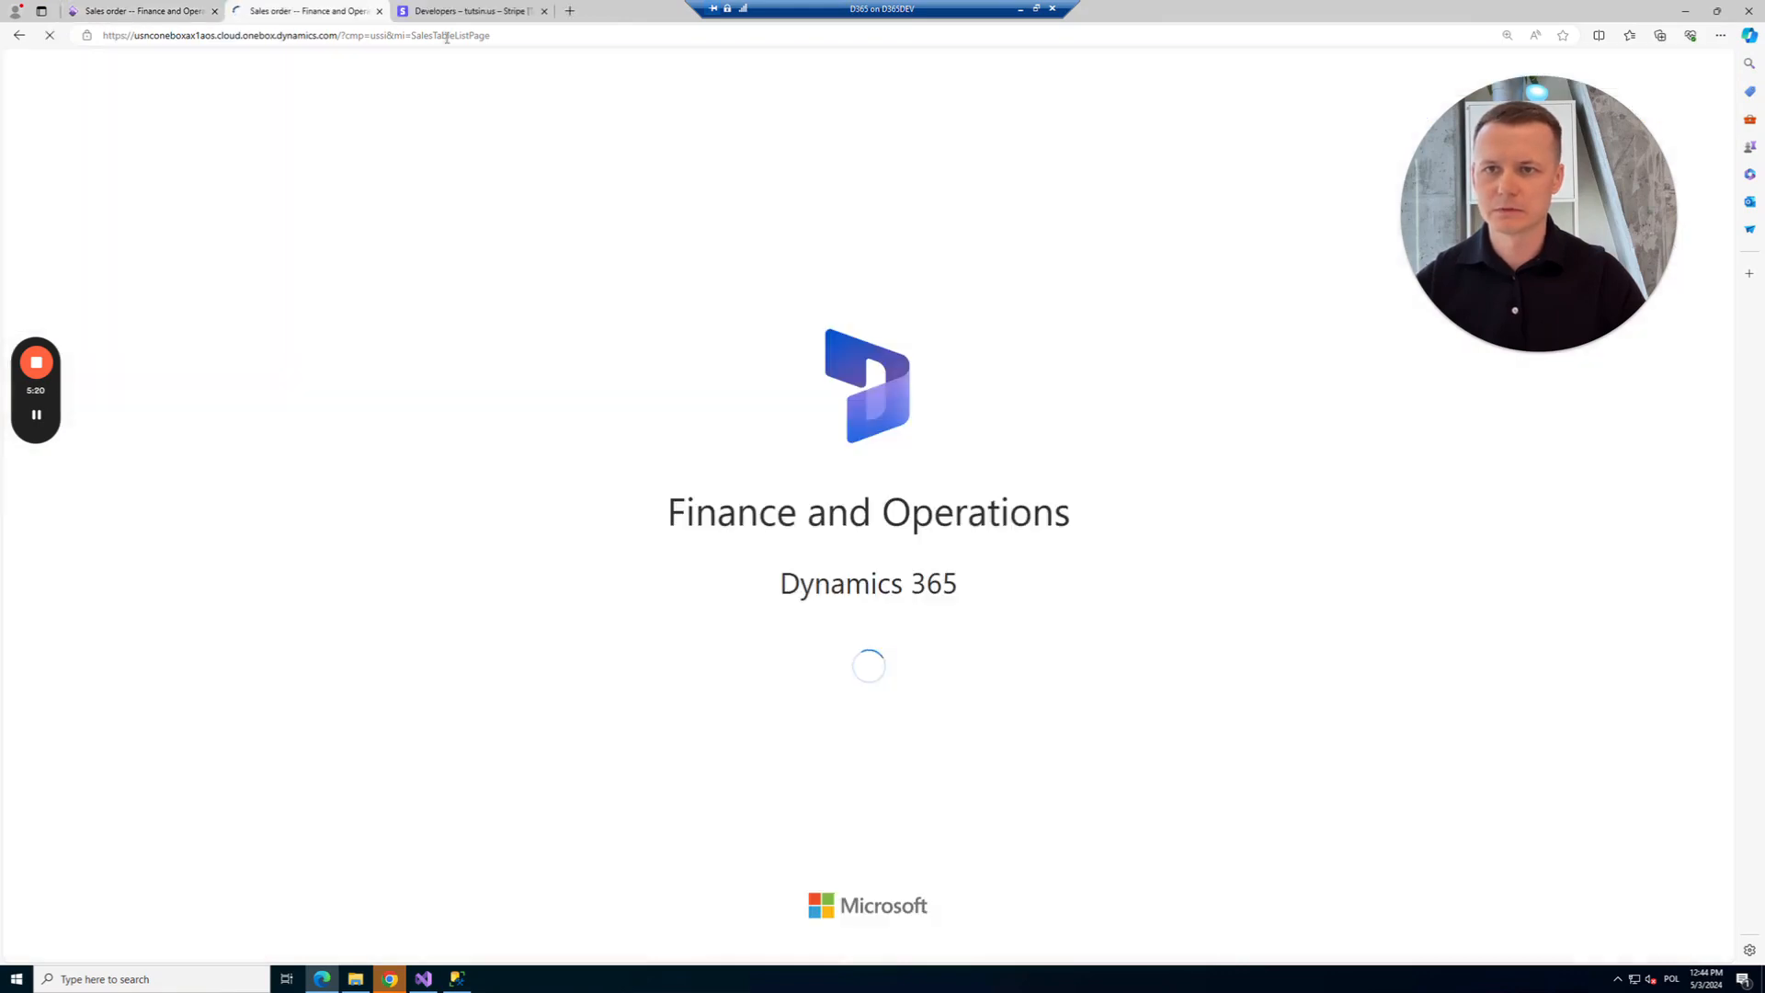
pyautogui.doubleClick(447, 37)
pyautogui.write('creditca')
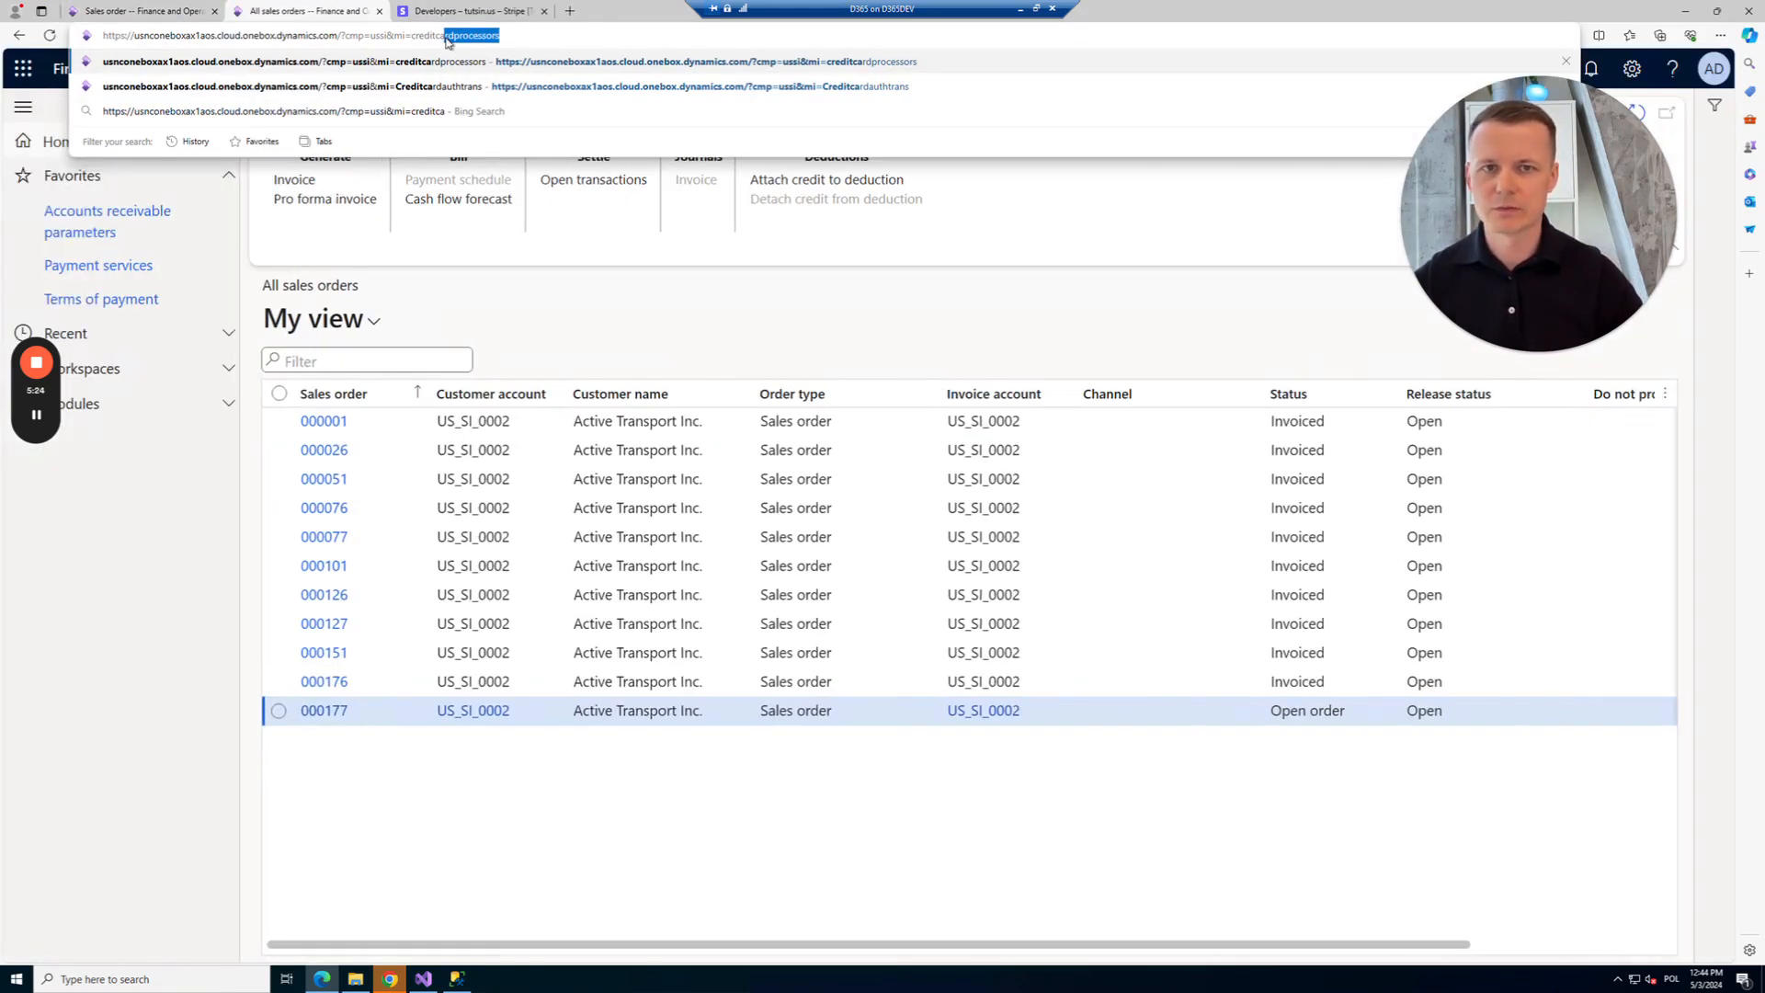
# Open the credit card history page and confirm order 000177 now shows as Invoiced.
pyautogui.press('Down')
pyautogui.press('Down')
pyautogui.press('Up')
pyautogui.press('Return')
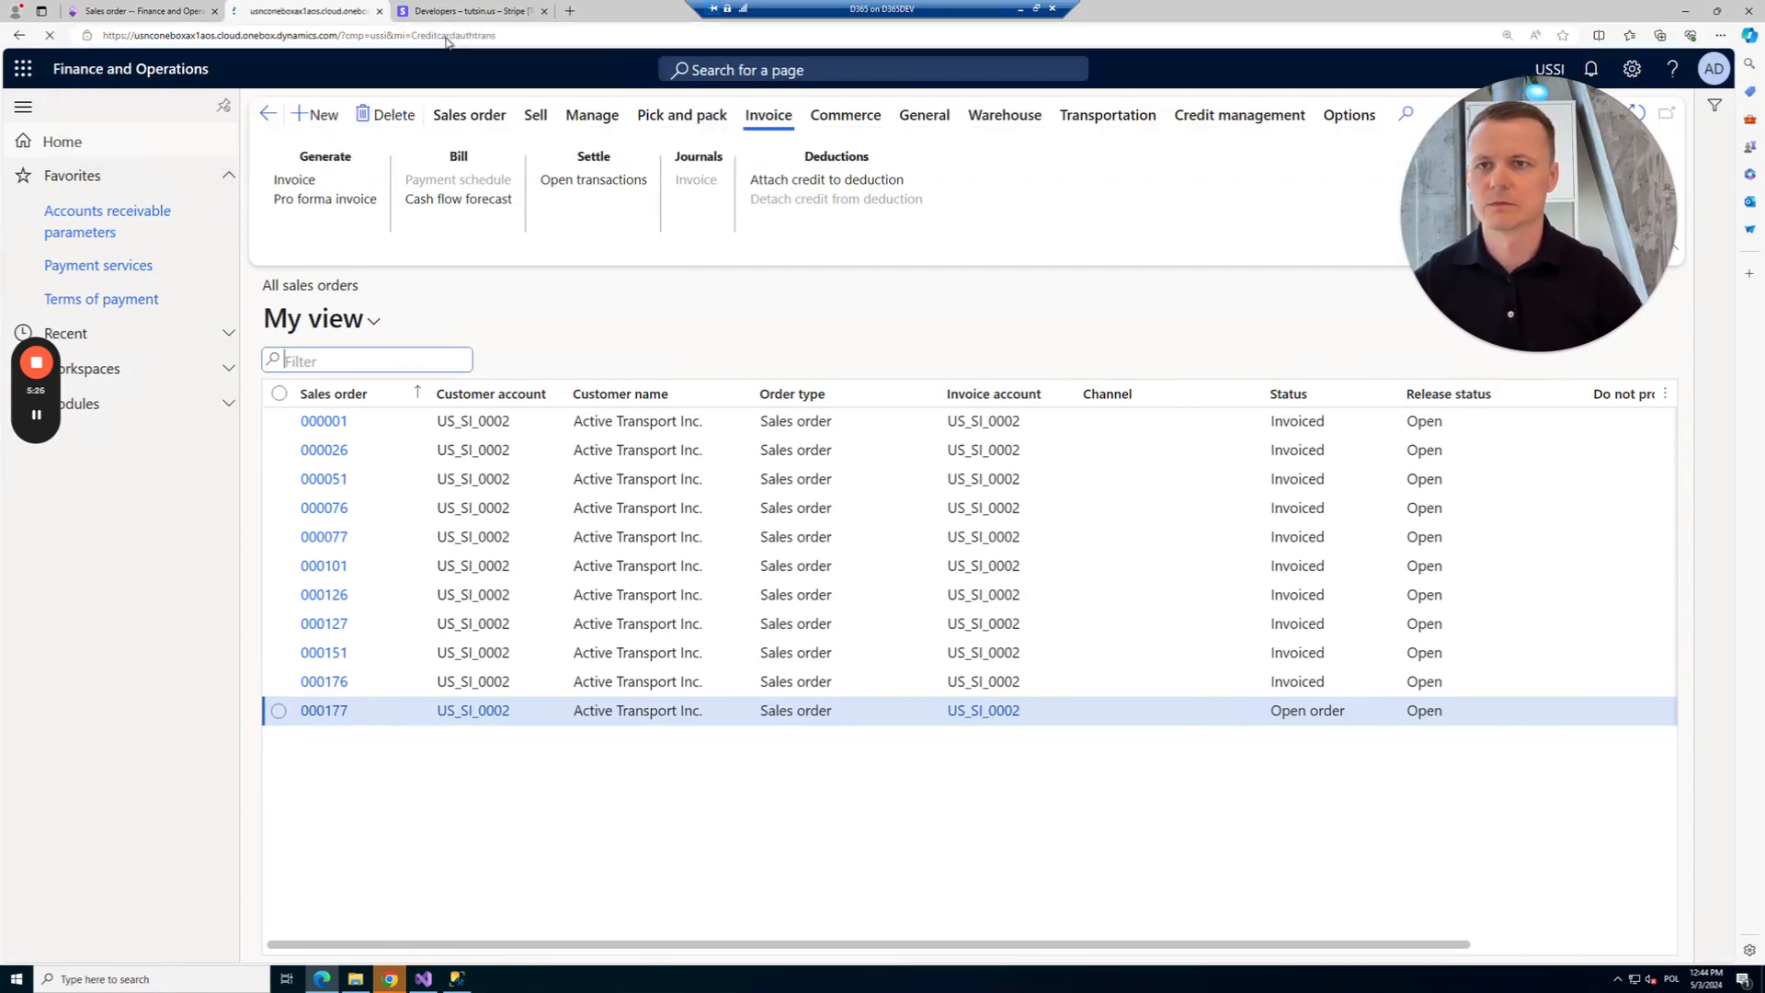
pyautogui.click(138, 13)
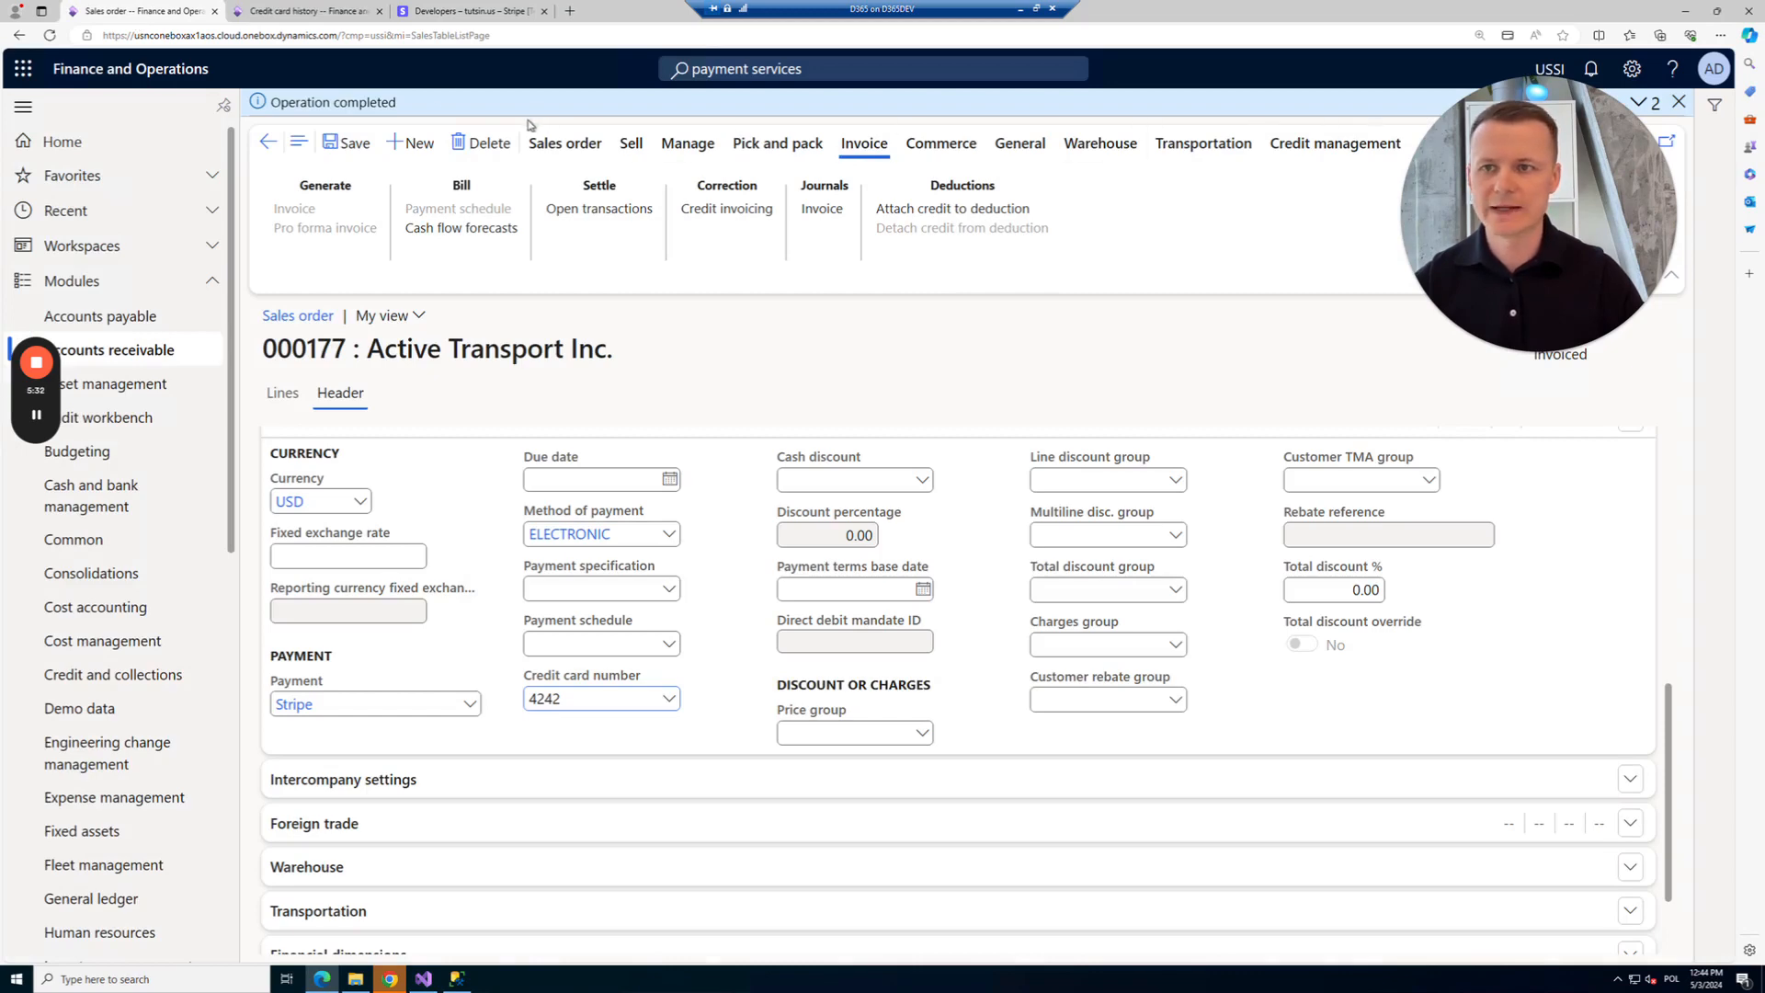
pyautogui.click(299, 13)
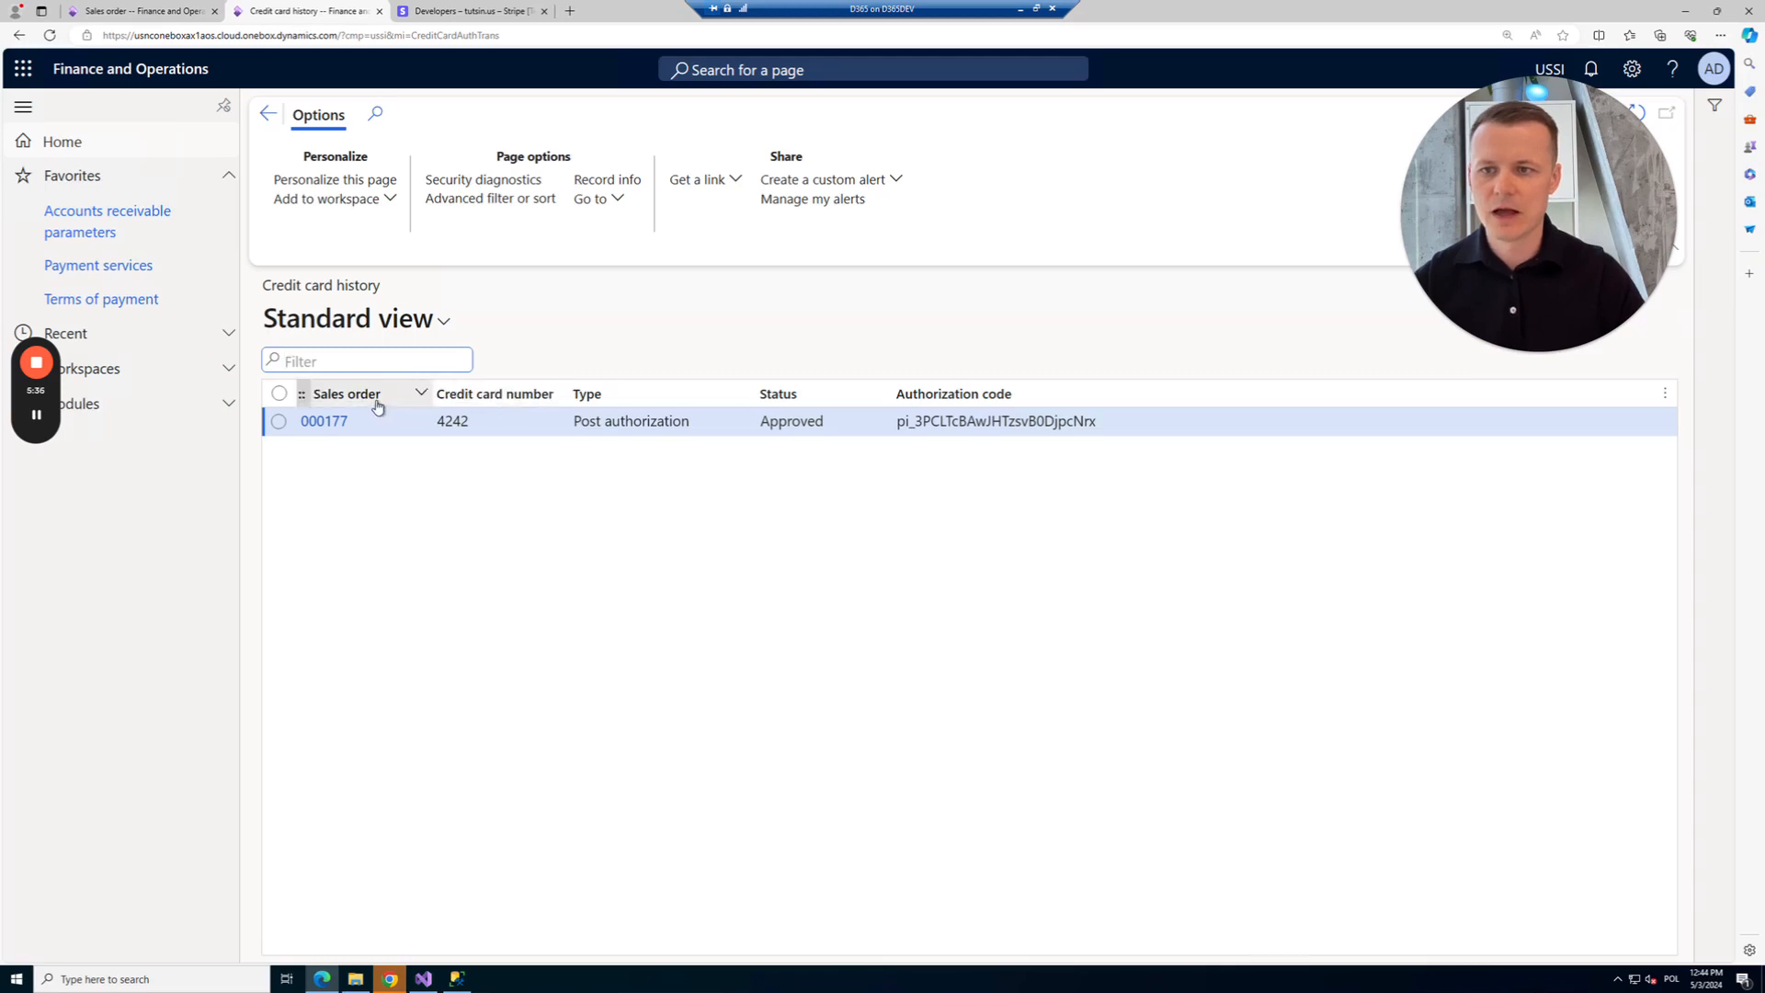
pyautogui.click(158, 18)
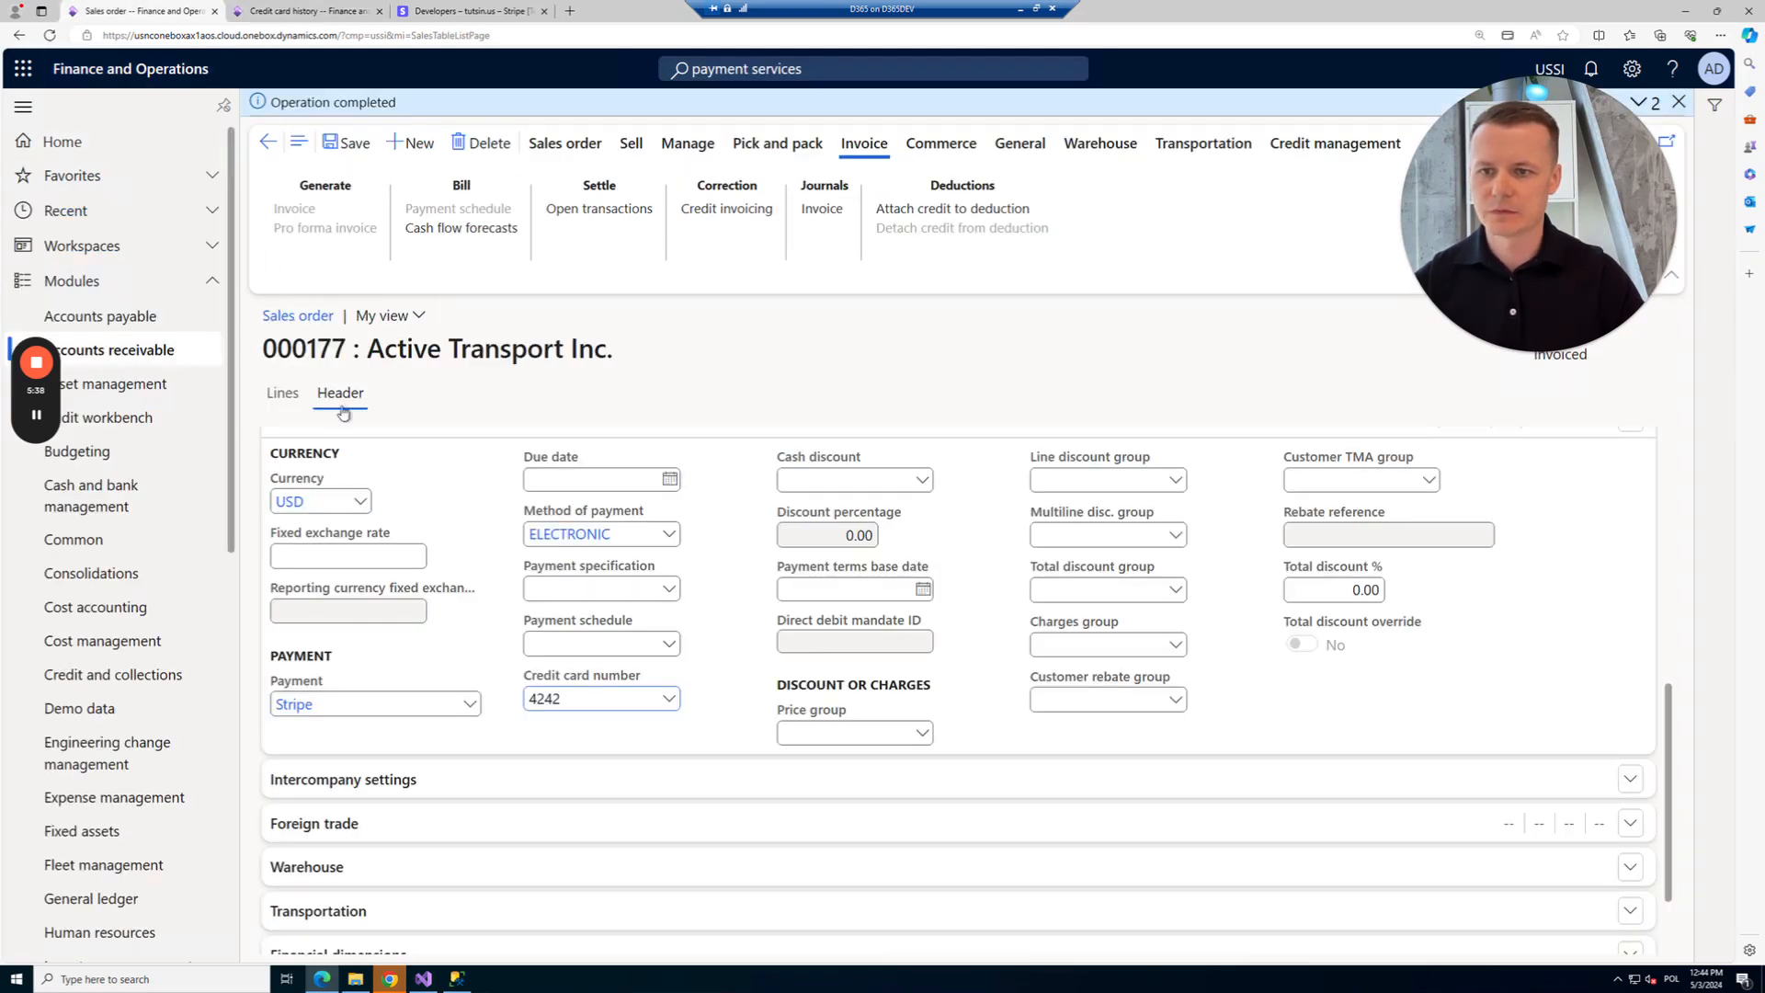
pyautogui.click(299, 11)
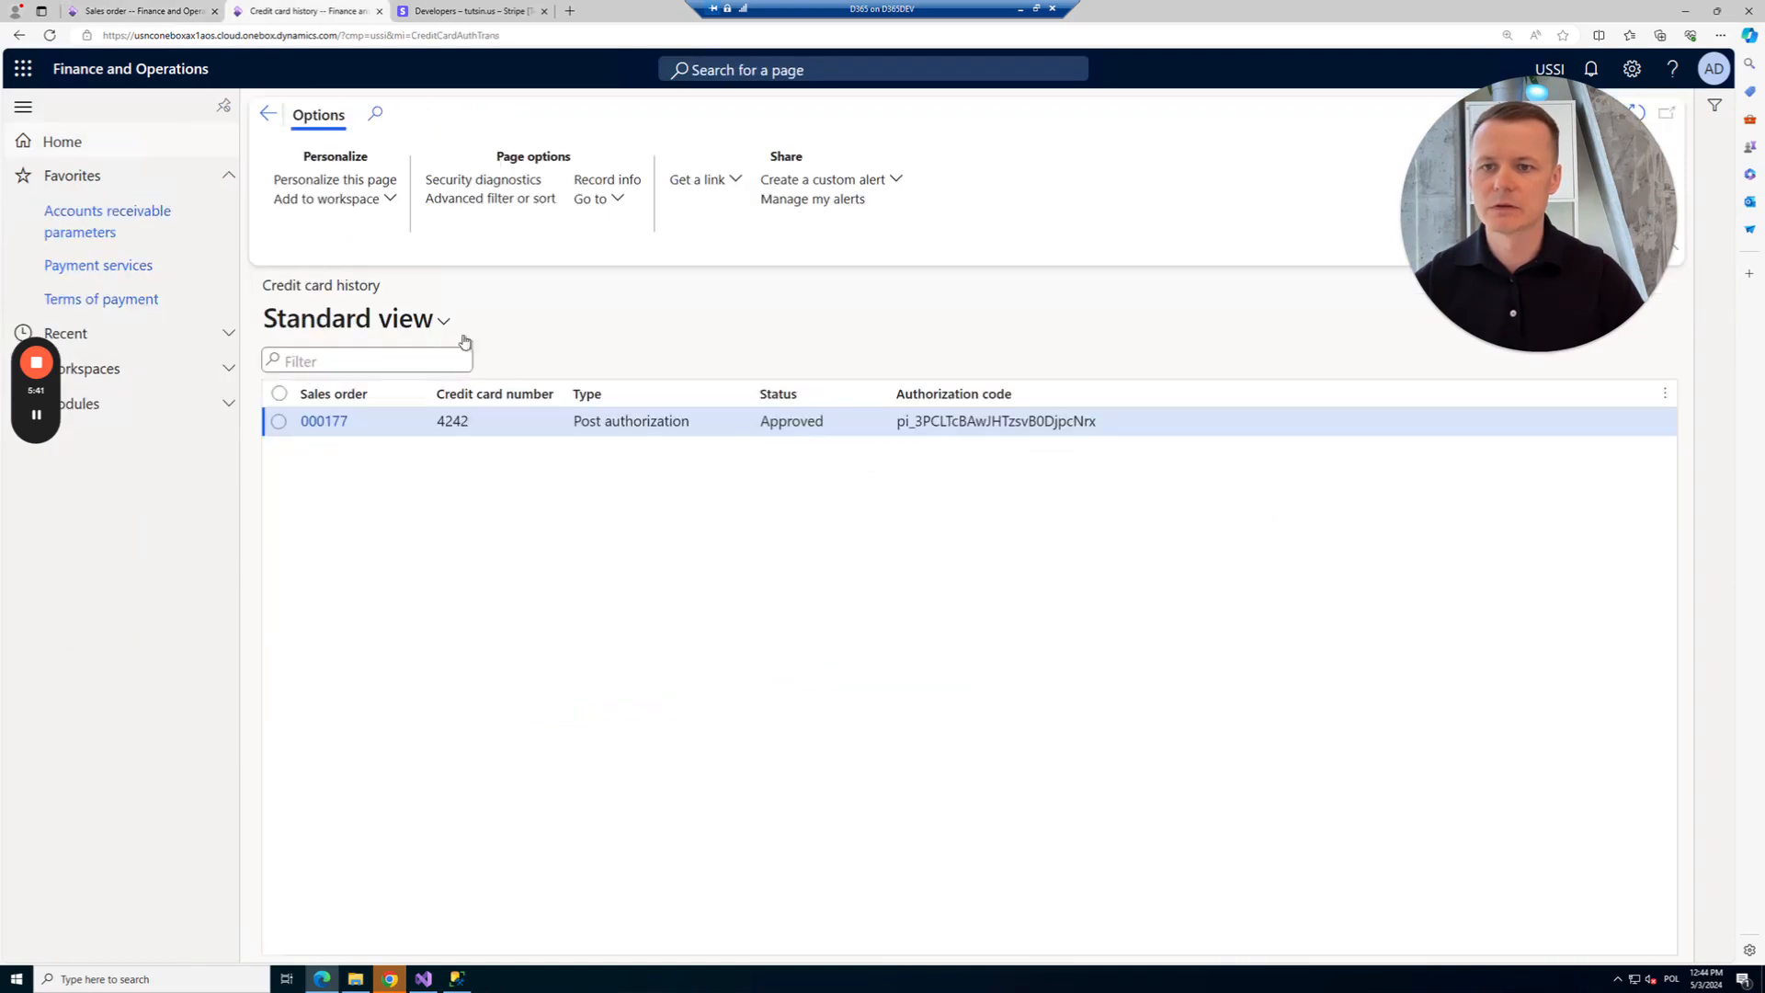
# Copy the approved post authorization's code from the credit card history.
pyautogui.click(900, 424)
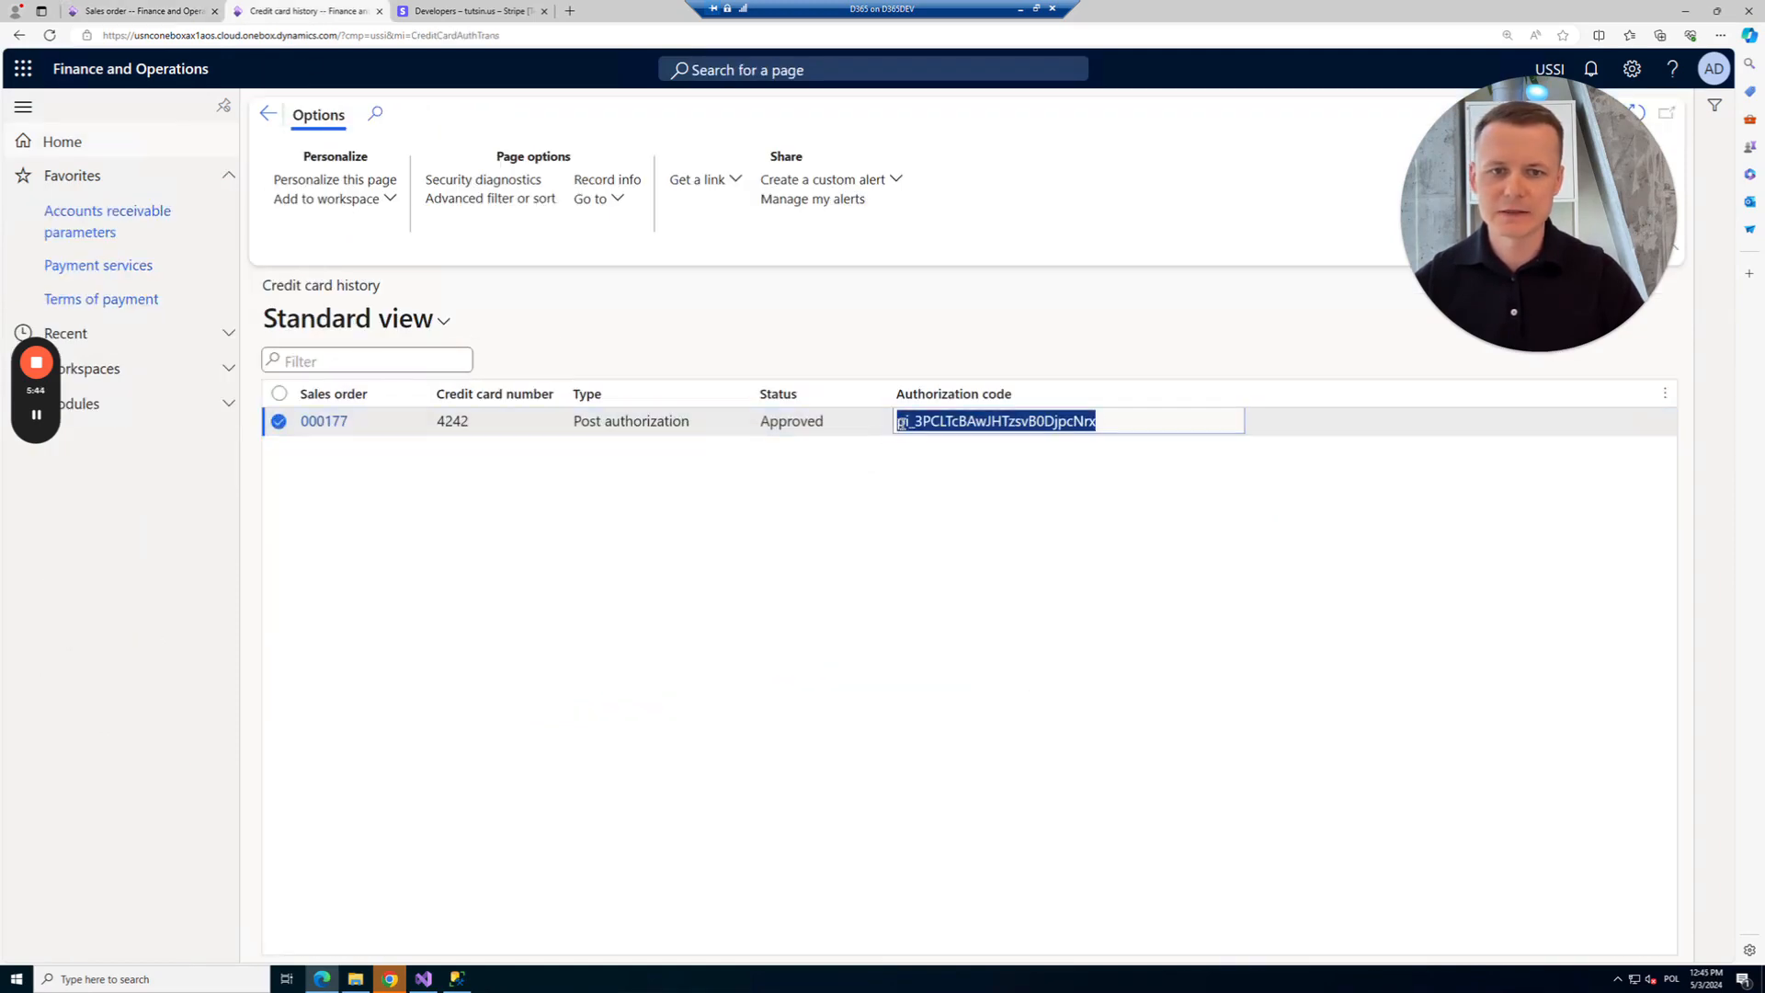
pyautogui.doubleClick(959, 423)
pyautogui.hotkey('ctrl', 'c')
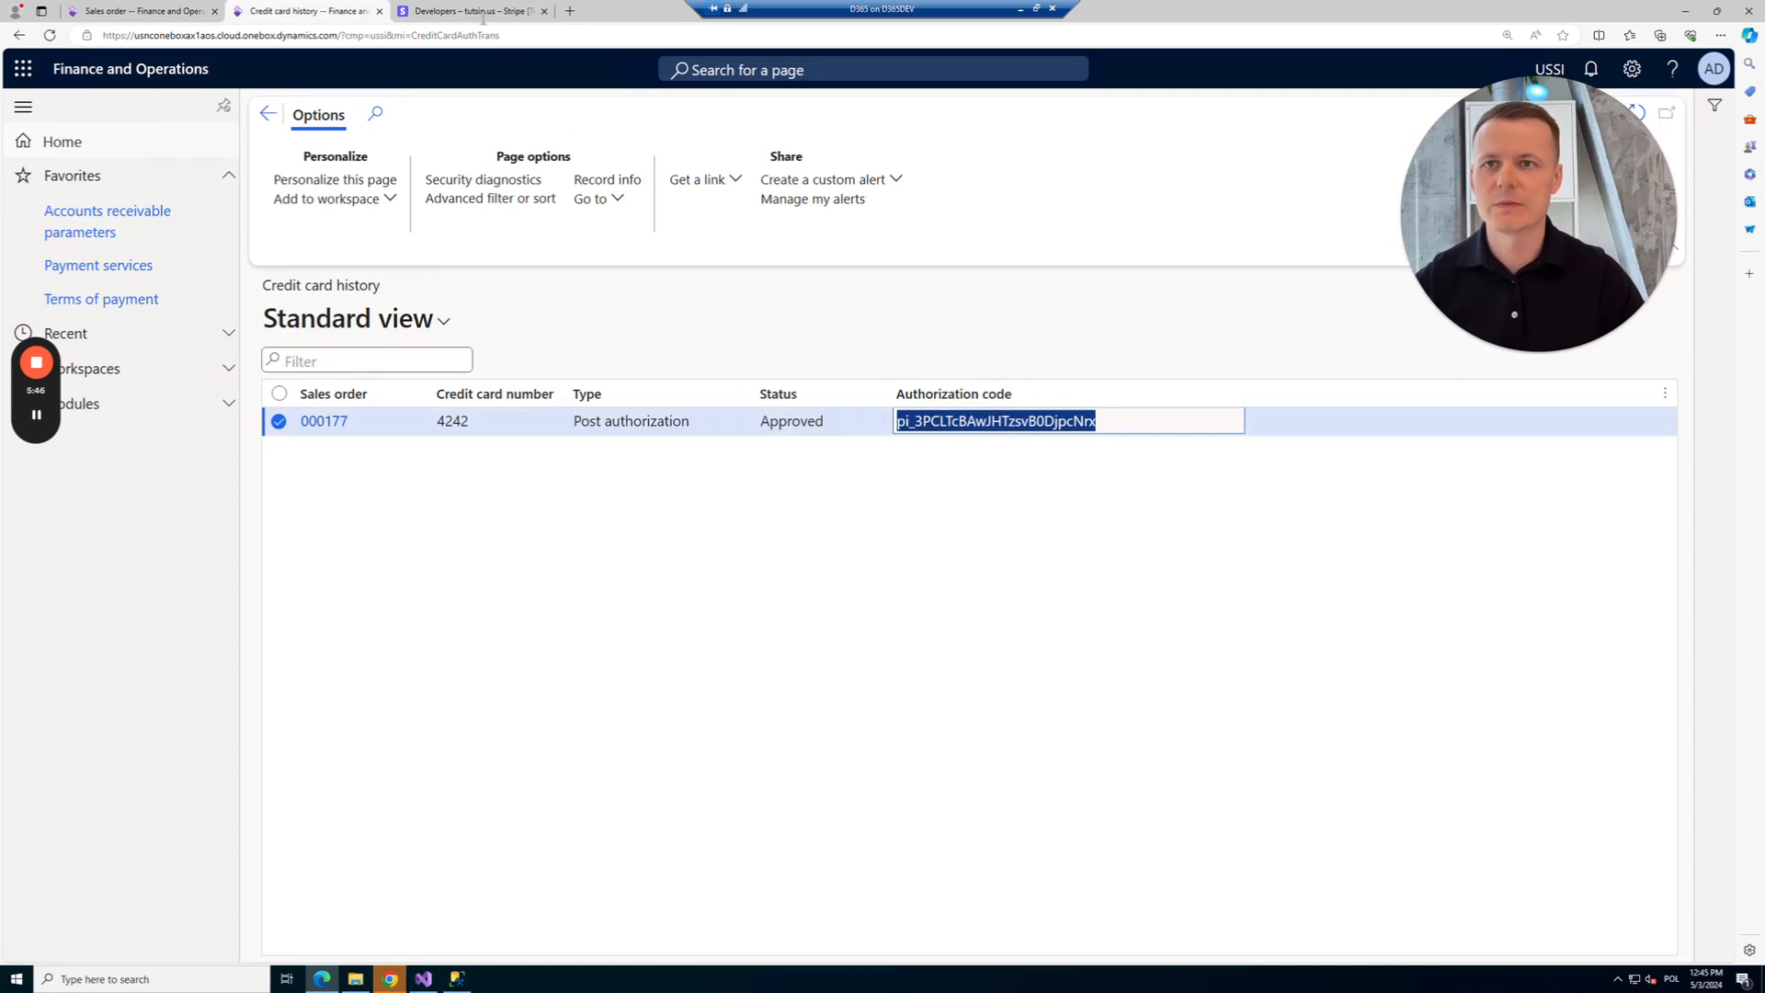
pyautogui.click(477, 16)
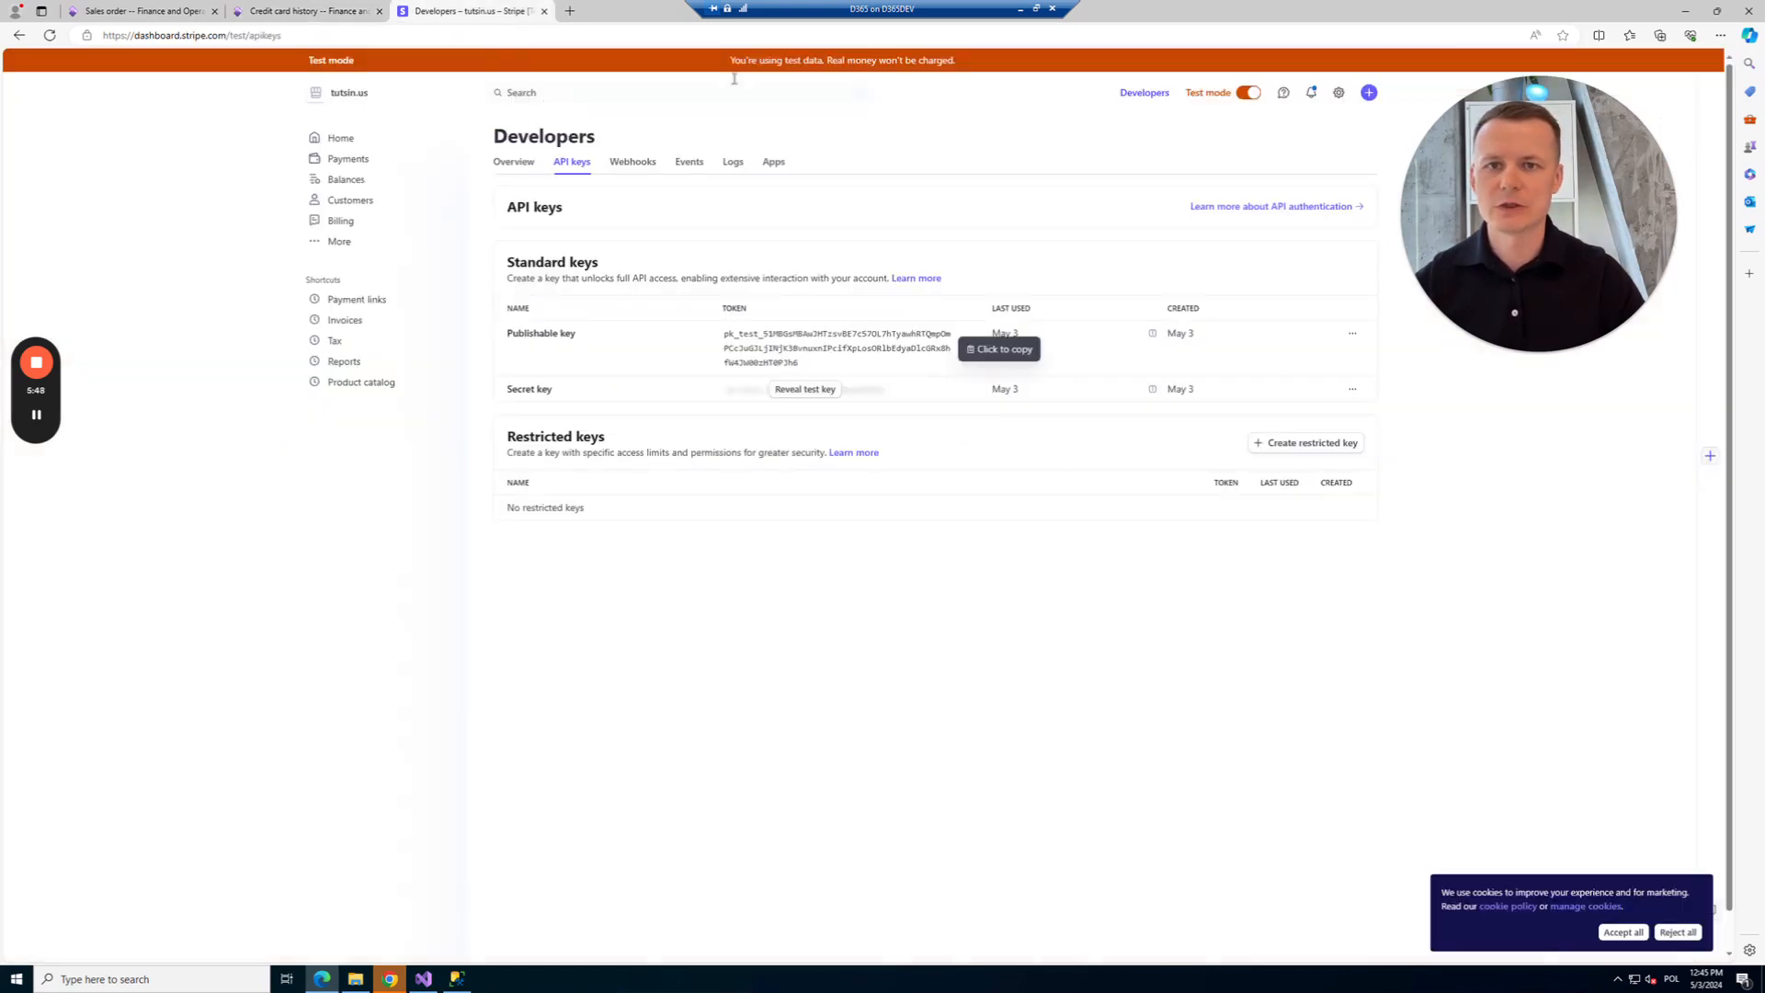
# Search Stripe for the copied authorization code and verify the $106.50 payment succeeded.
pyautogui.click(624, 86)
pyautogui.hotkey('ctrl', 'v')
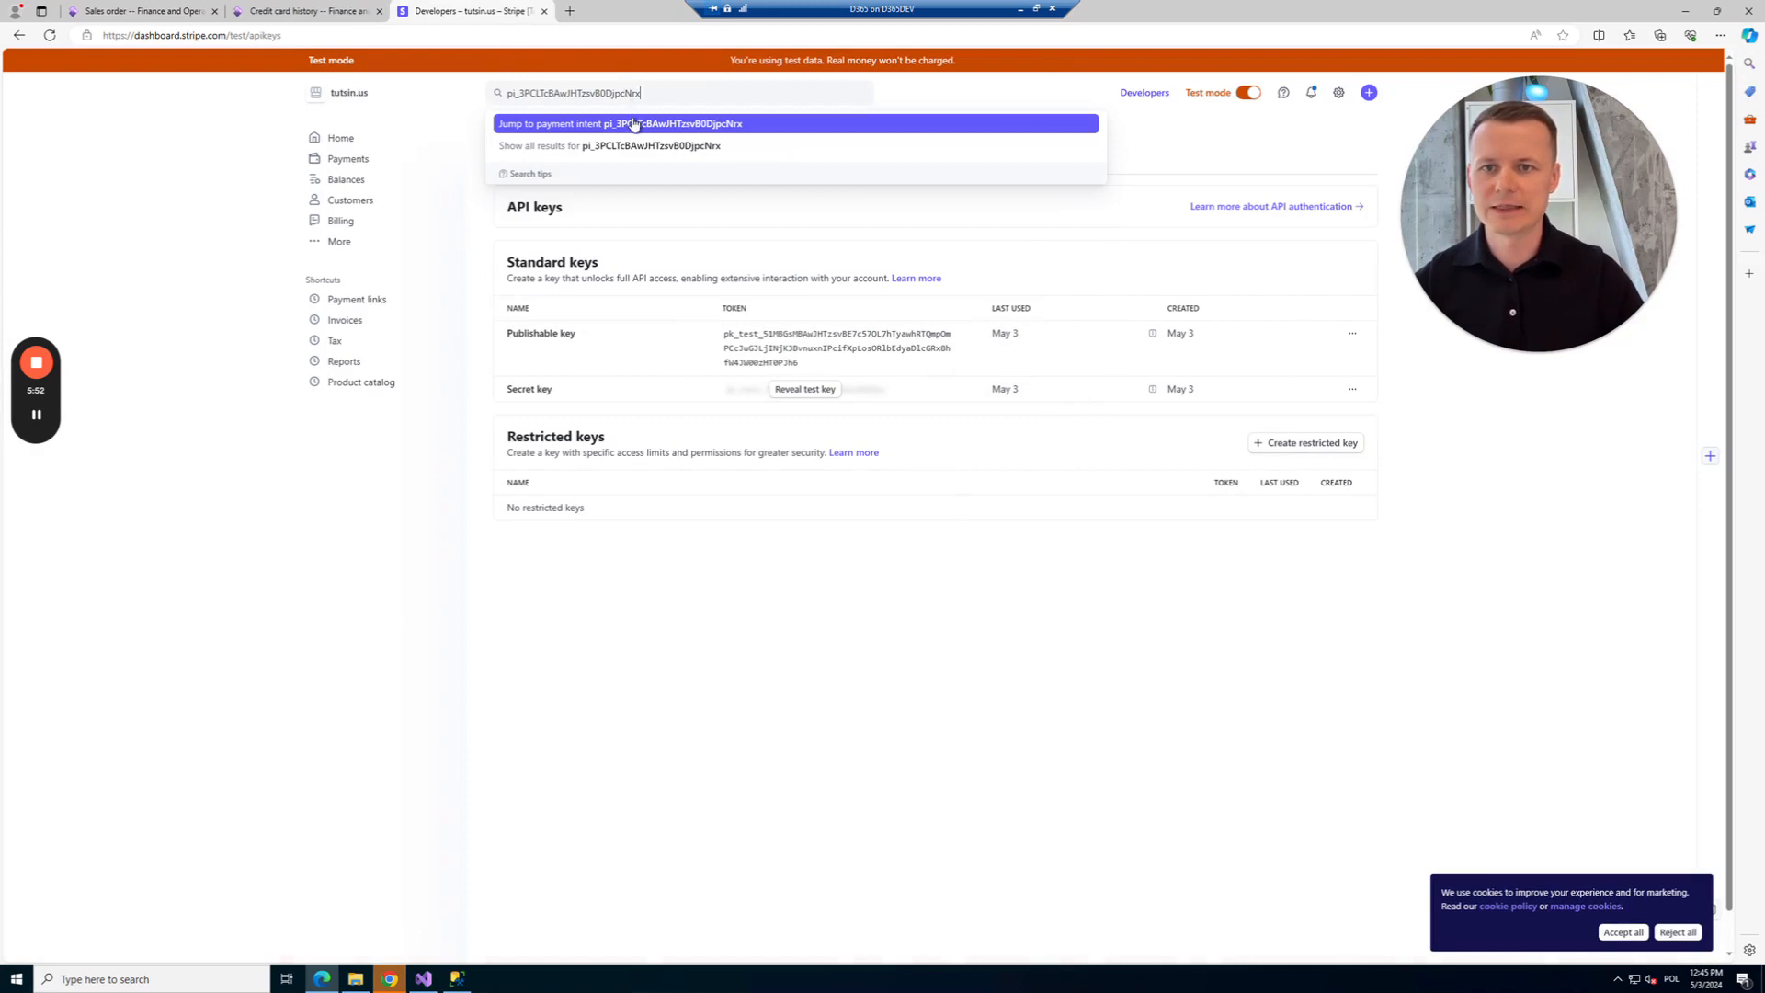
pyautogui.click(635, 125)
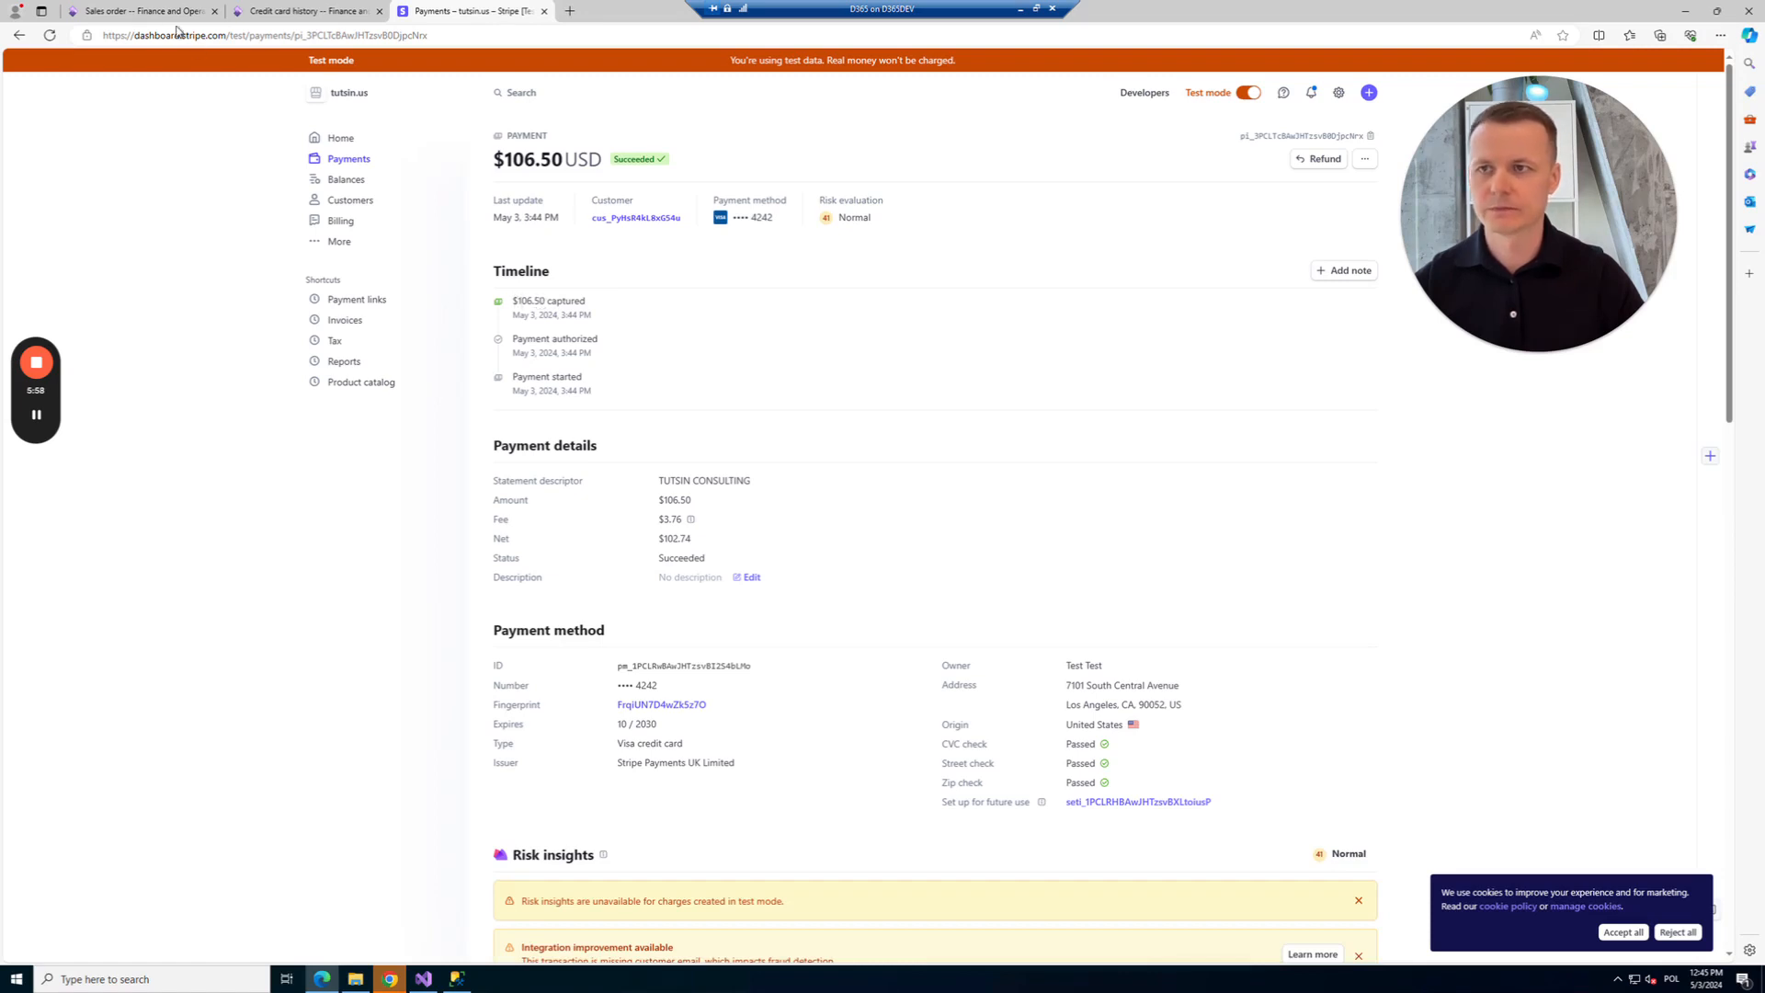
pyautogui.click(152, 13)
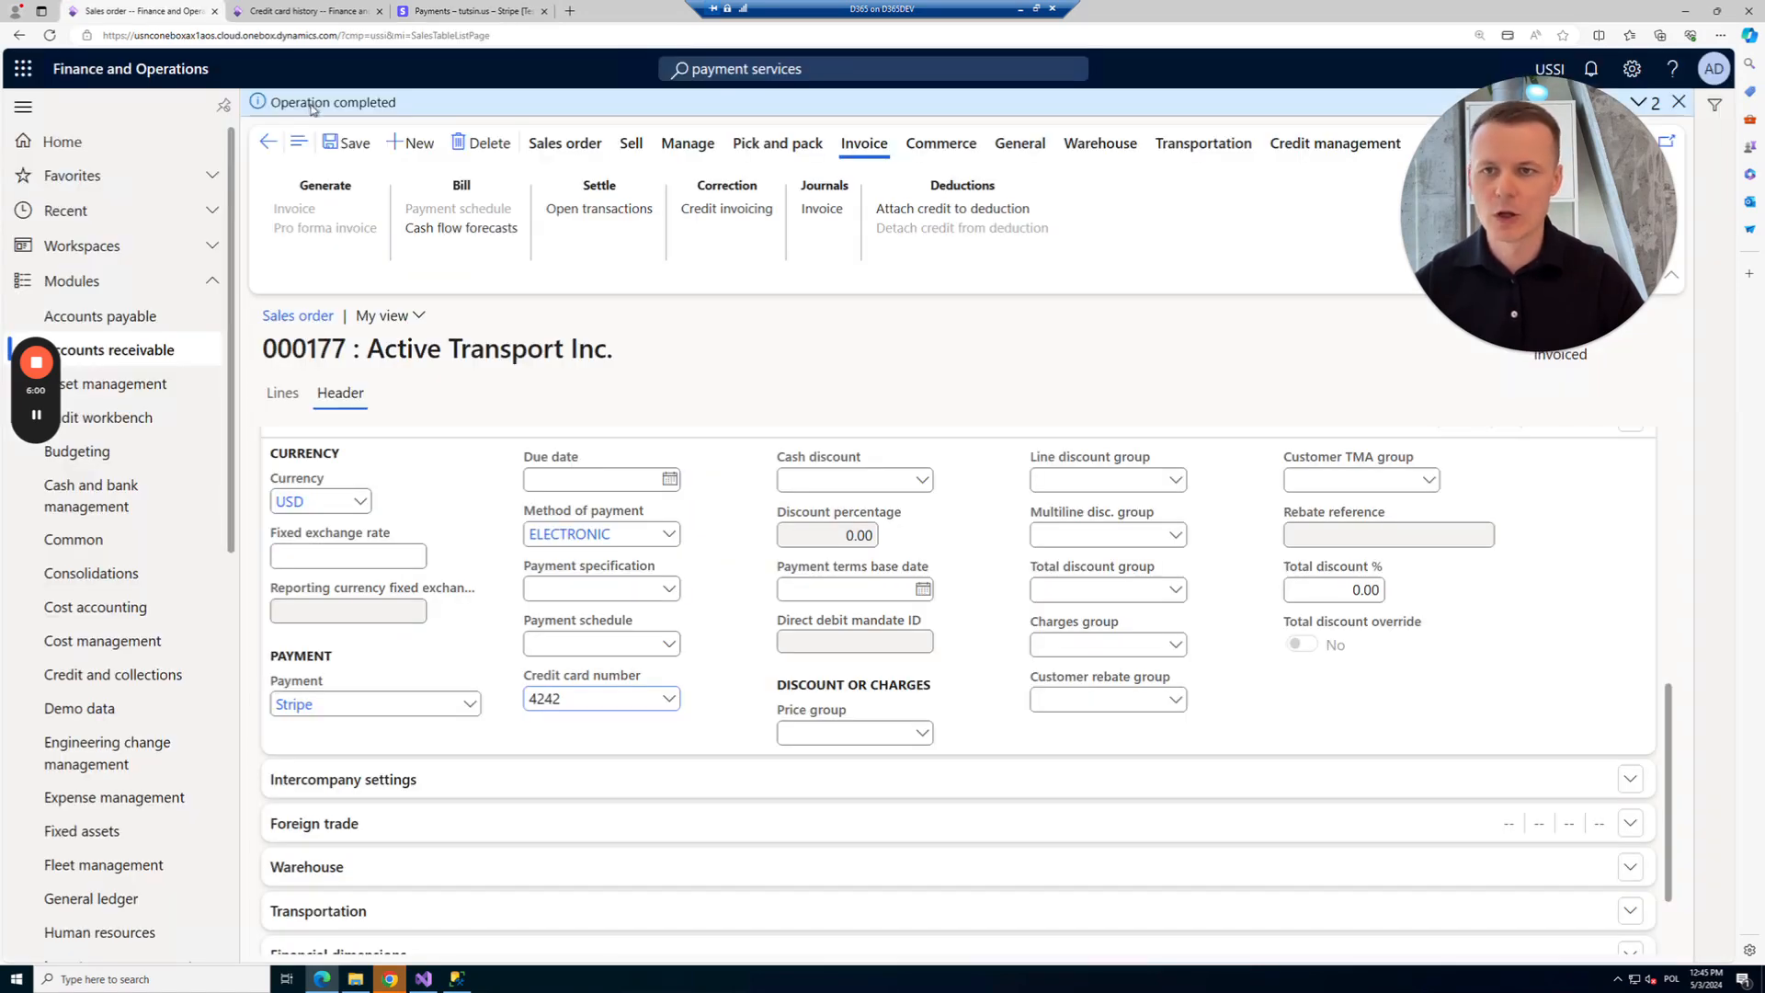
# Allow editing the invoiced order and create a credit note from order 000177's invoice 000021.
pyautogui.click(362, 147)
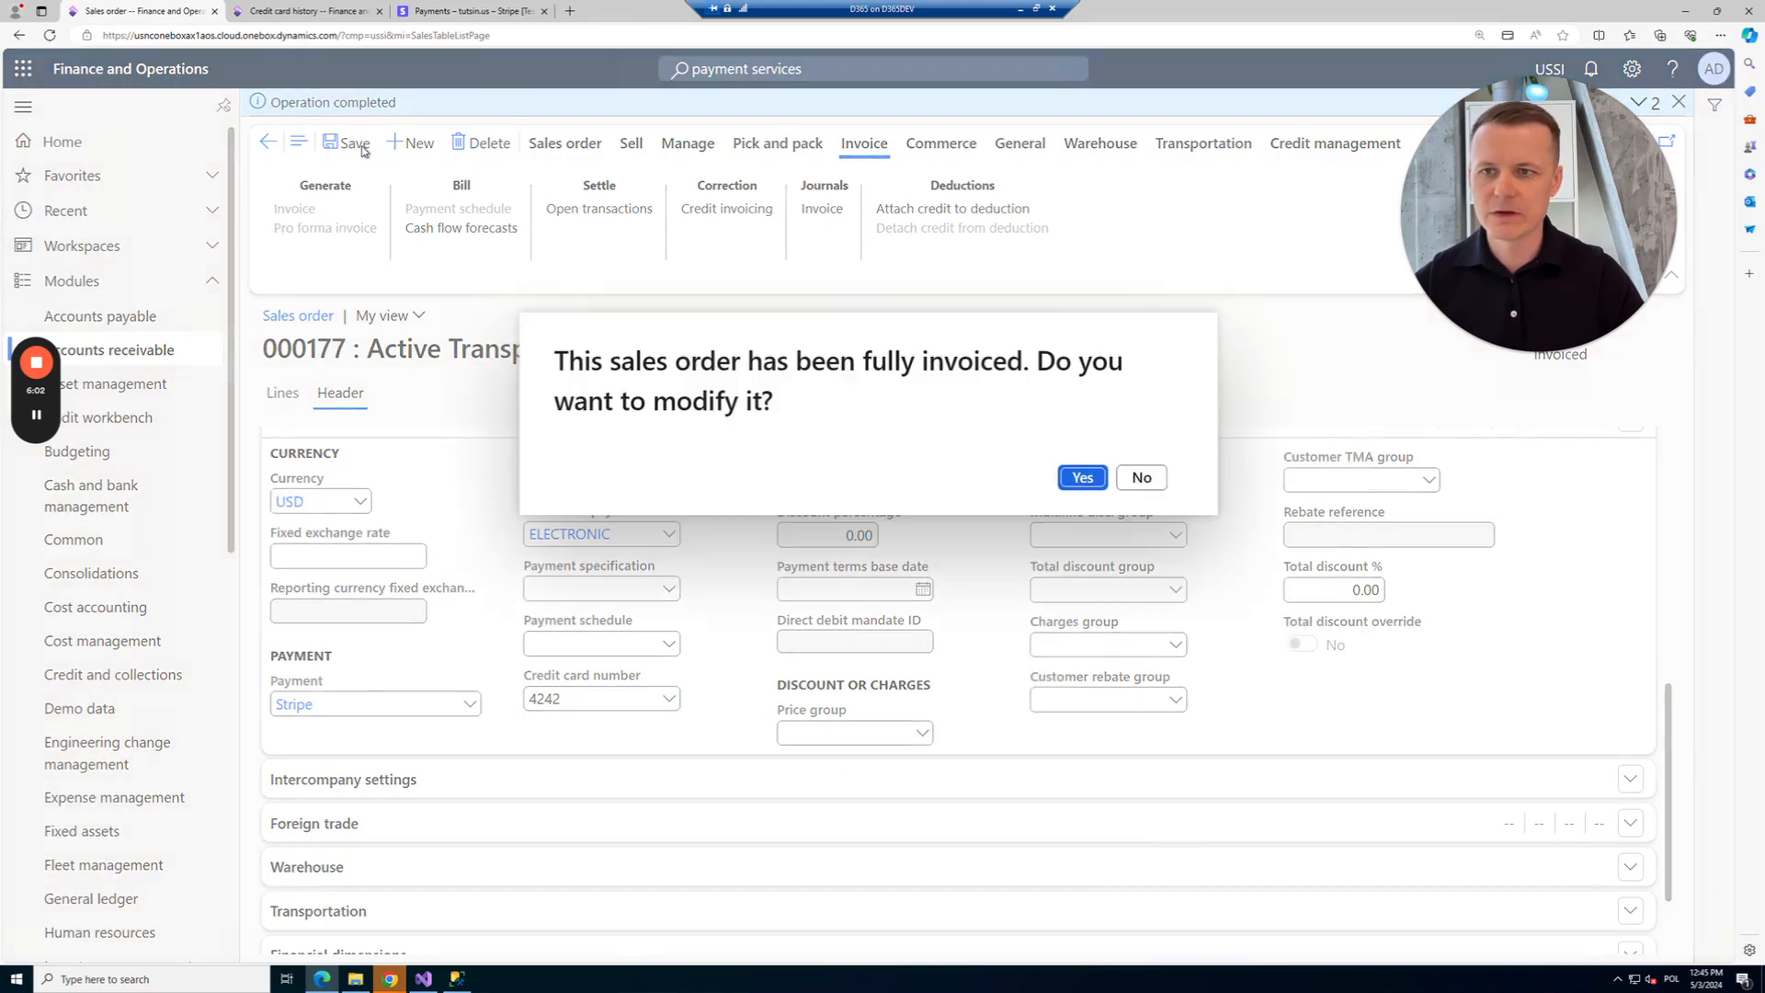
pyautogui.click(1082, 478)
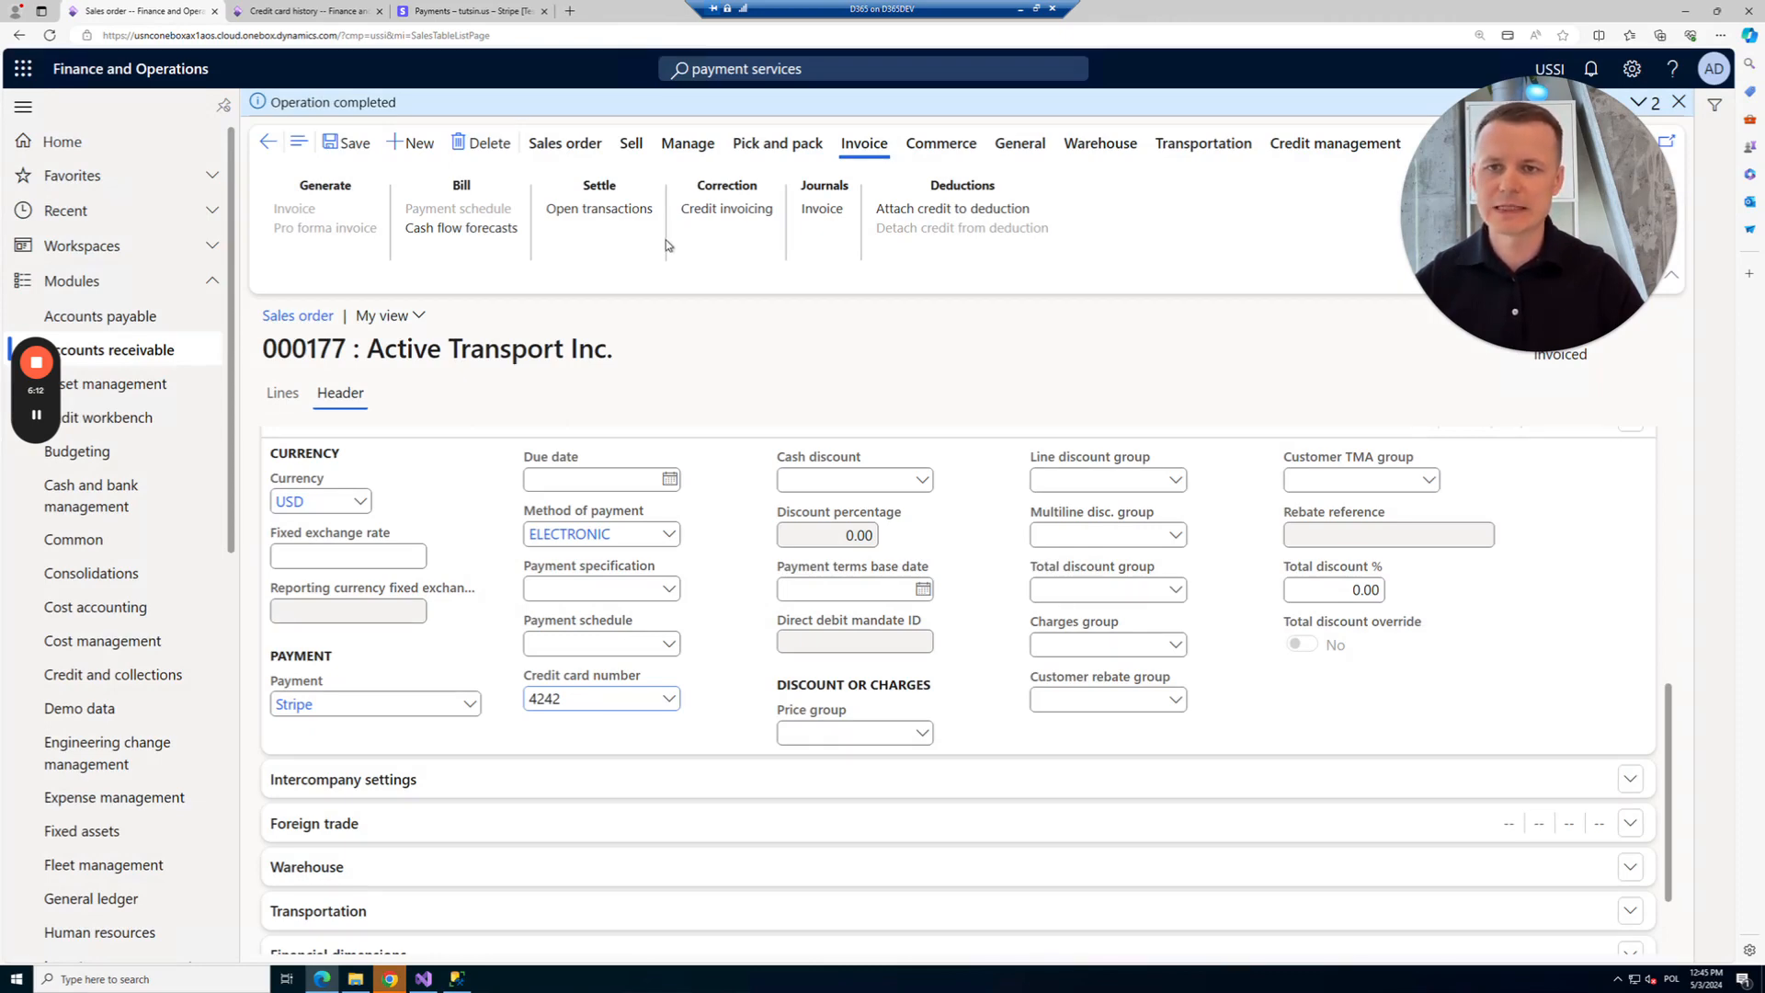
pyautogui.click(631, 143)
pyautogui.click(306, 207)
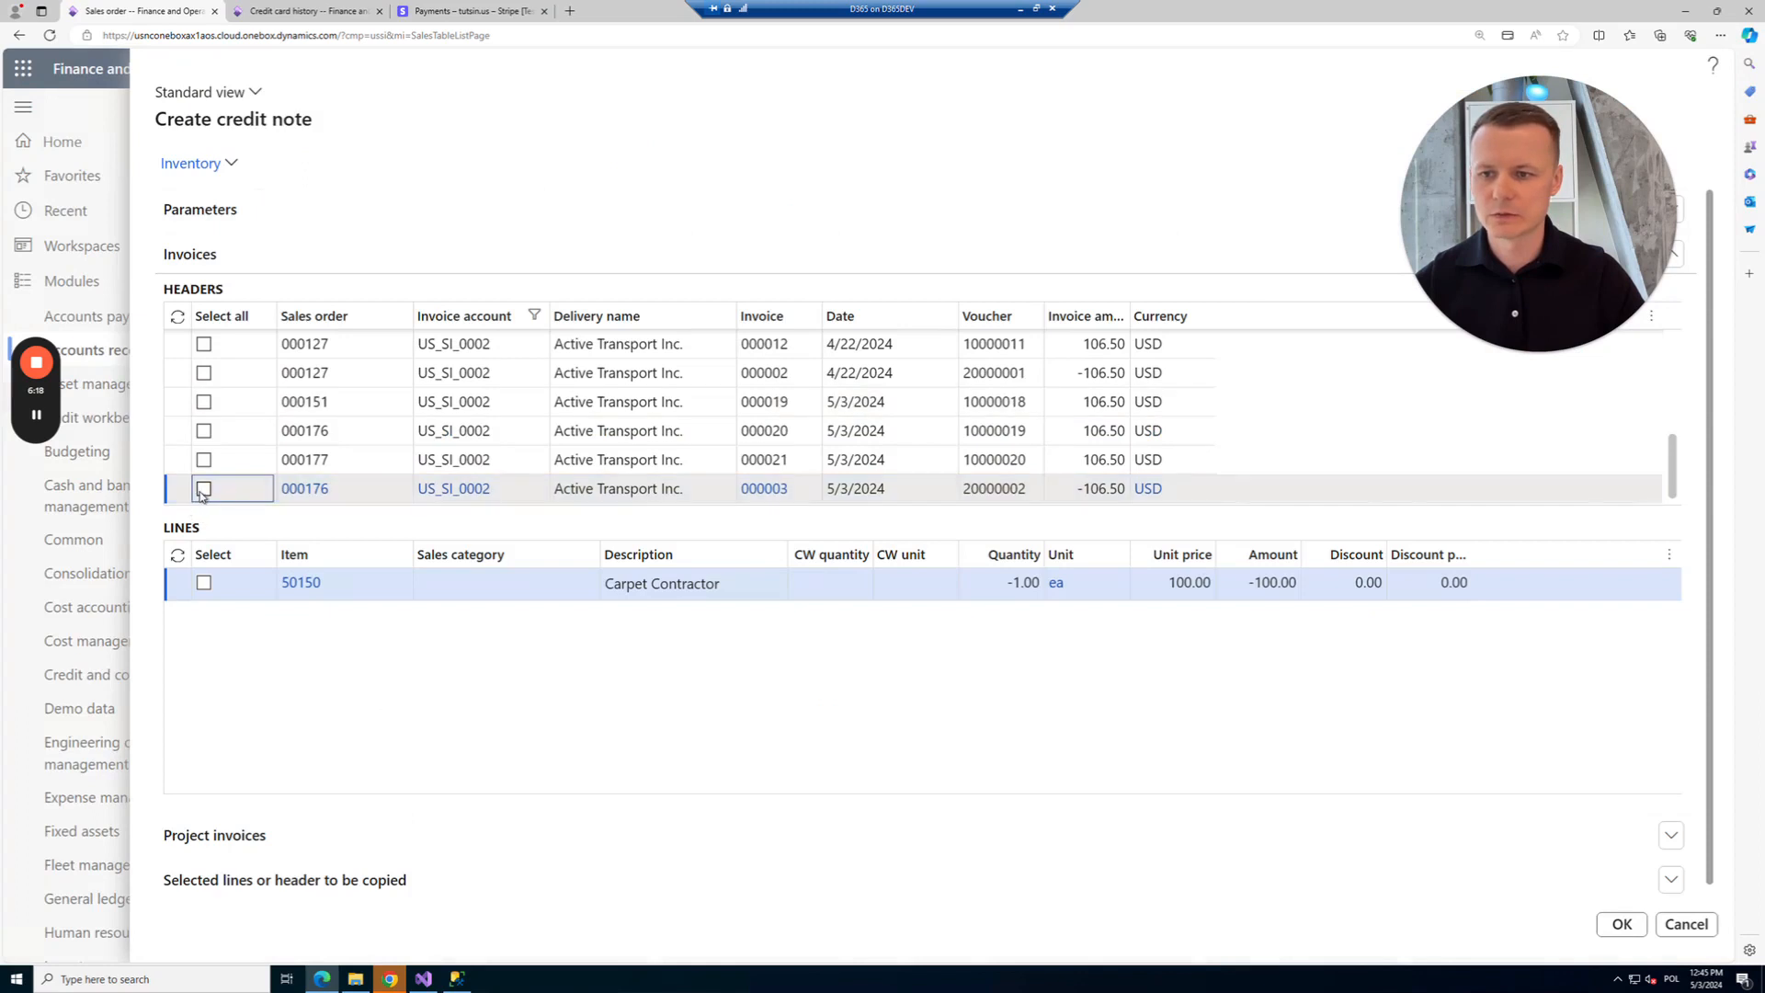
pyautogui.click(204, 490)
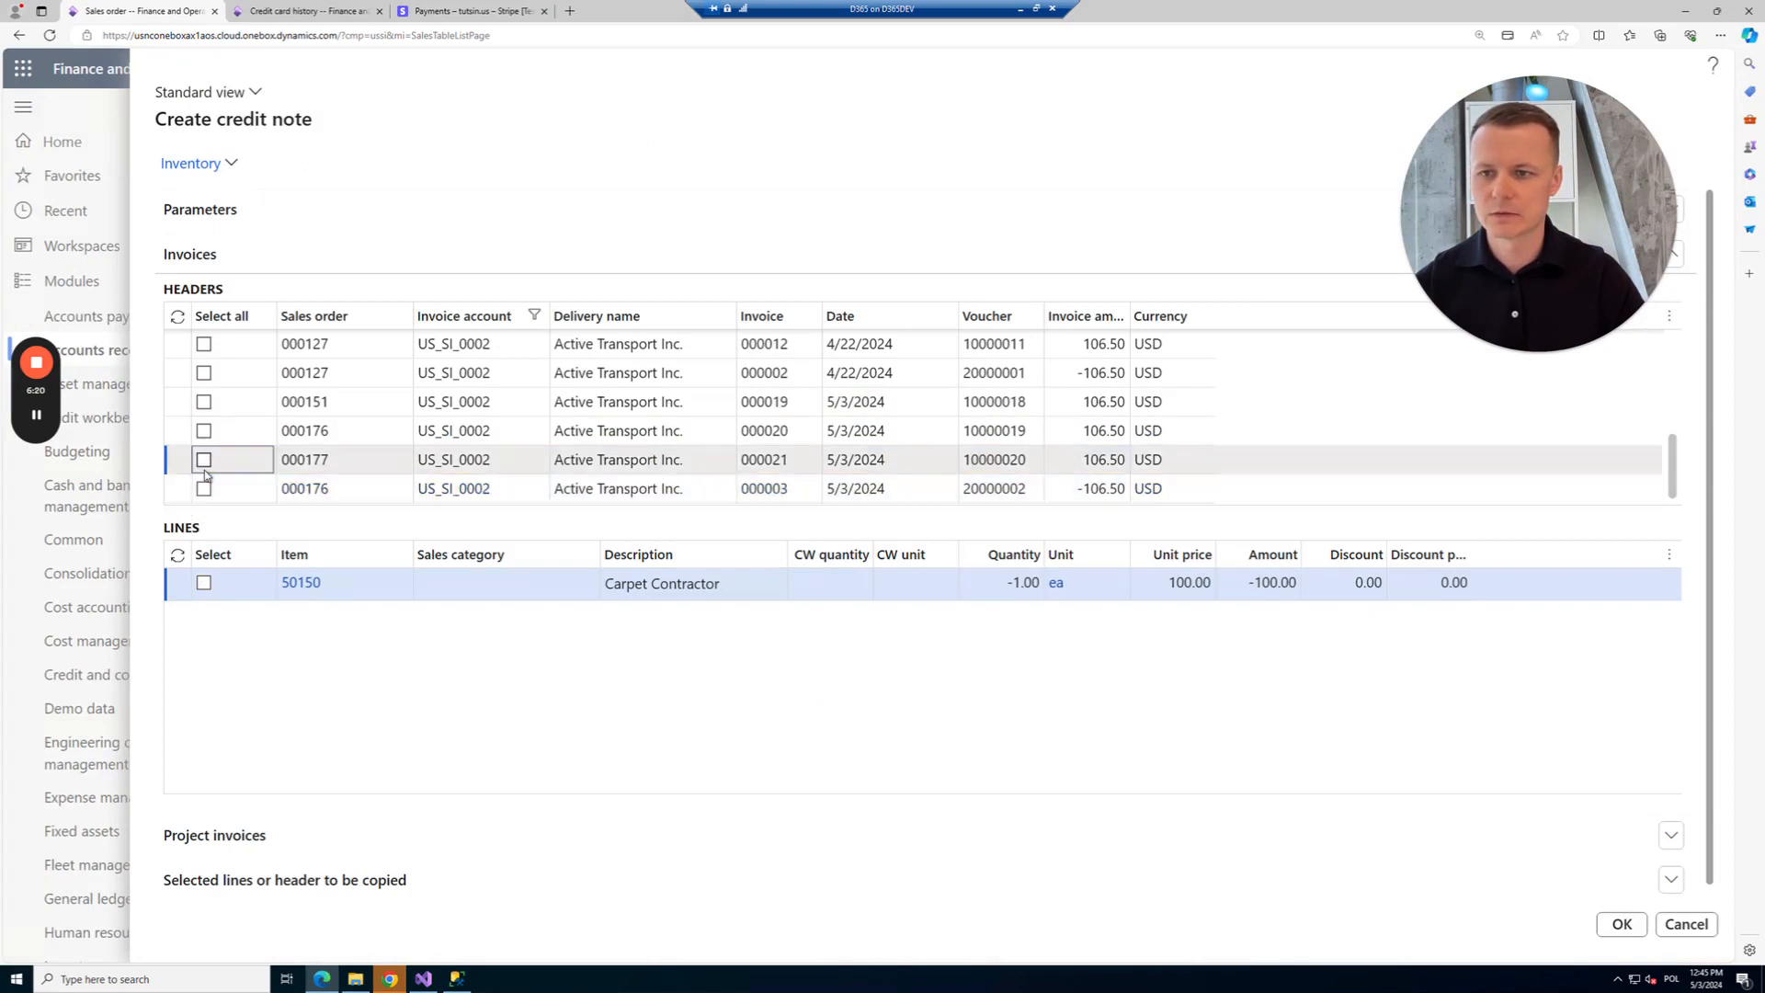
pyautogui.click(204, 462)
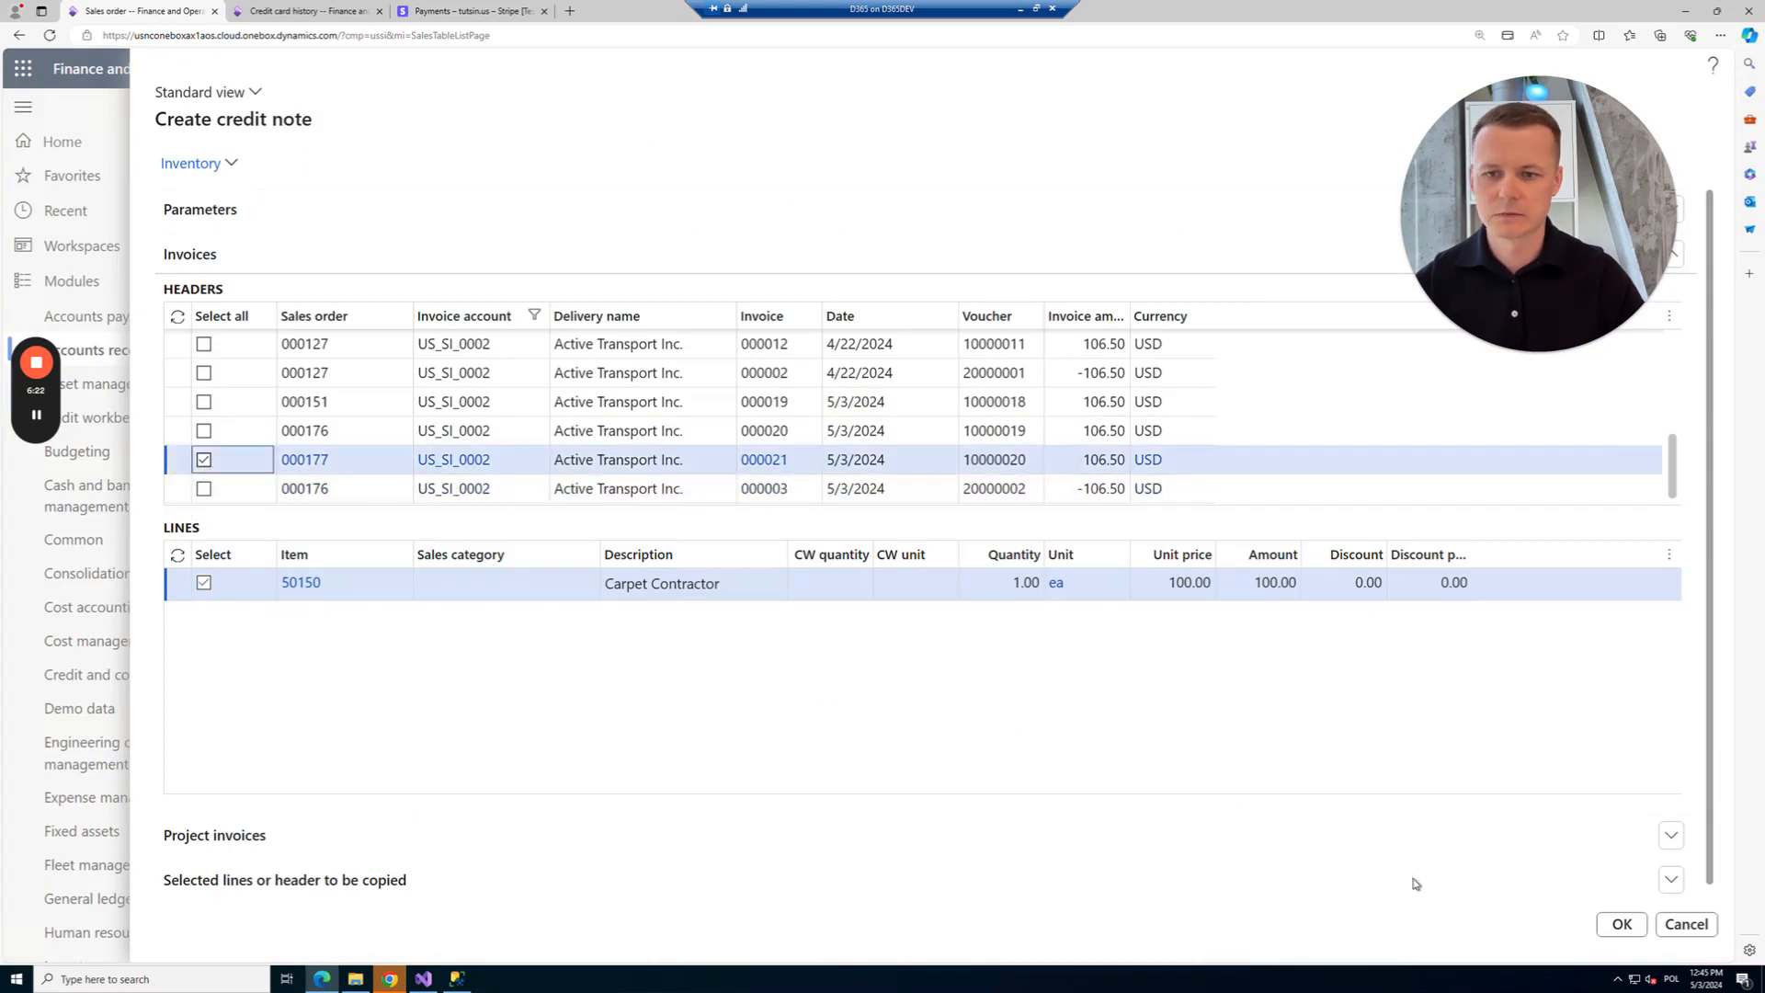
pyautogui.click(1619, 924)
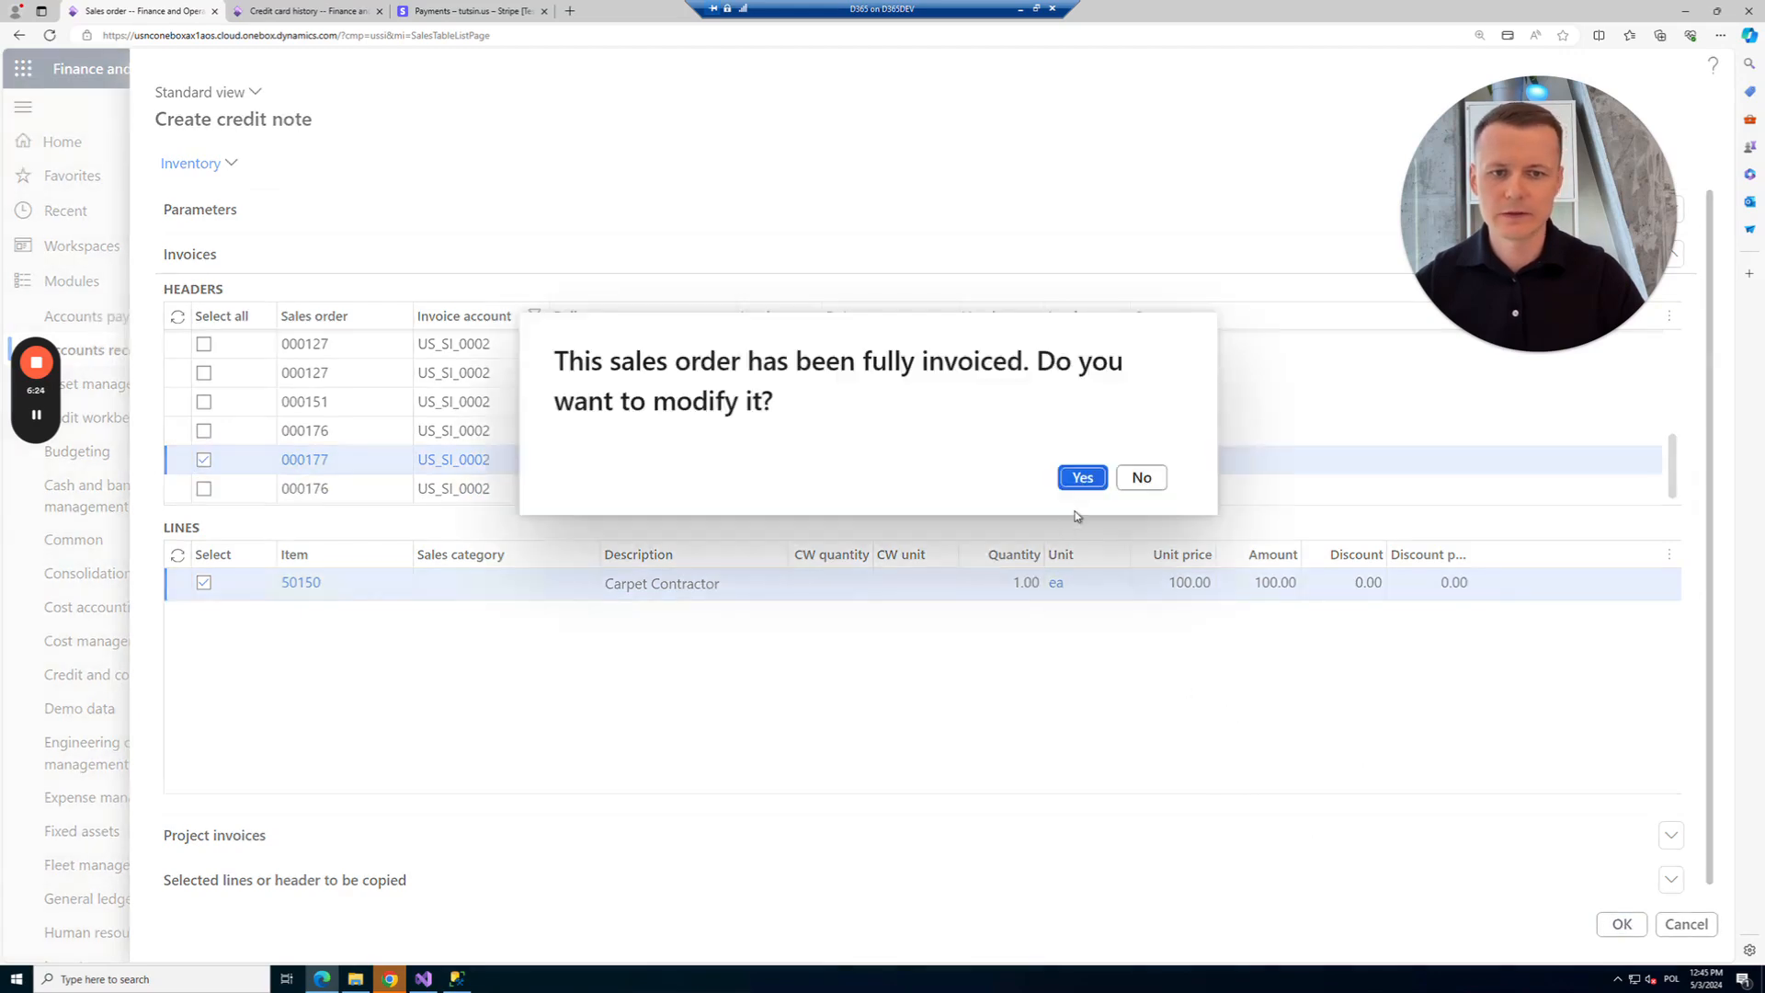
pyautogui.press('Return')
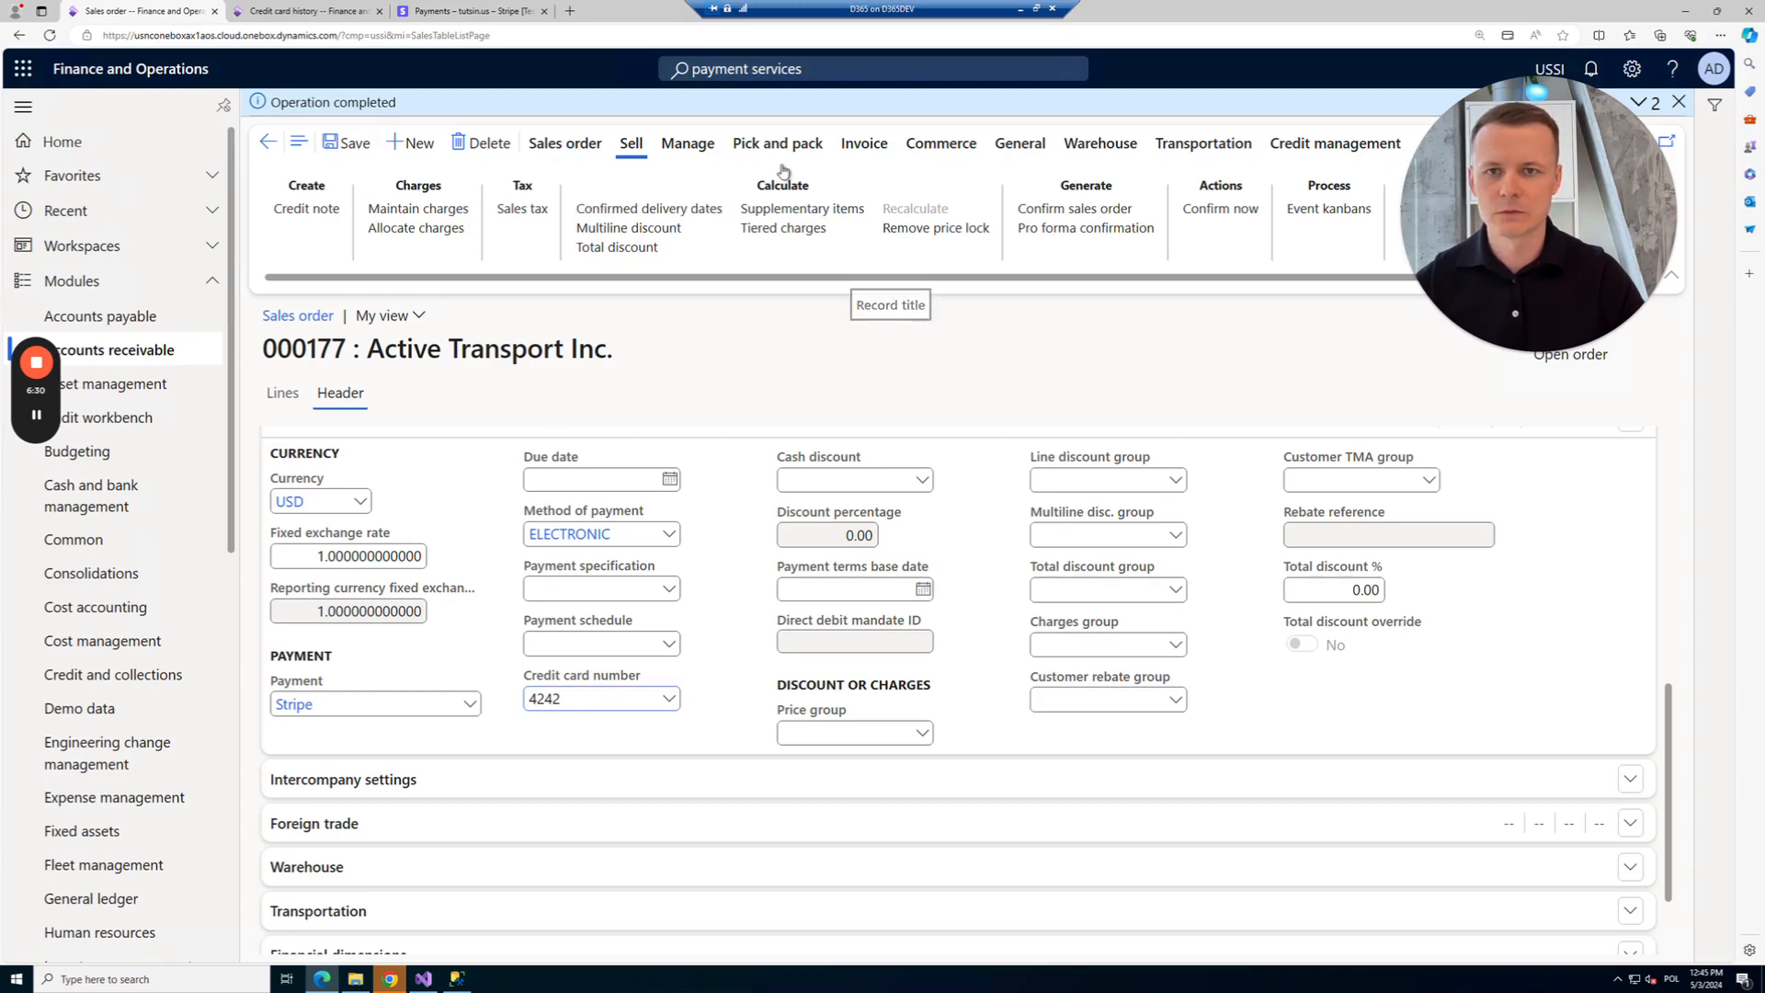
# Check the +1 and -1 Carpet Contractor lines and post the invoice with quantity All, unprinted.
pyautogui.click(870, 145)
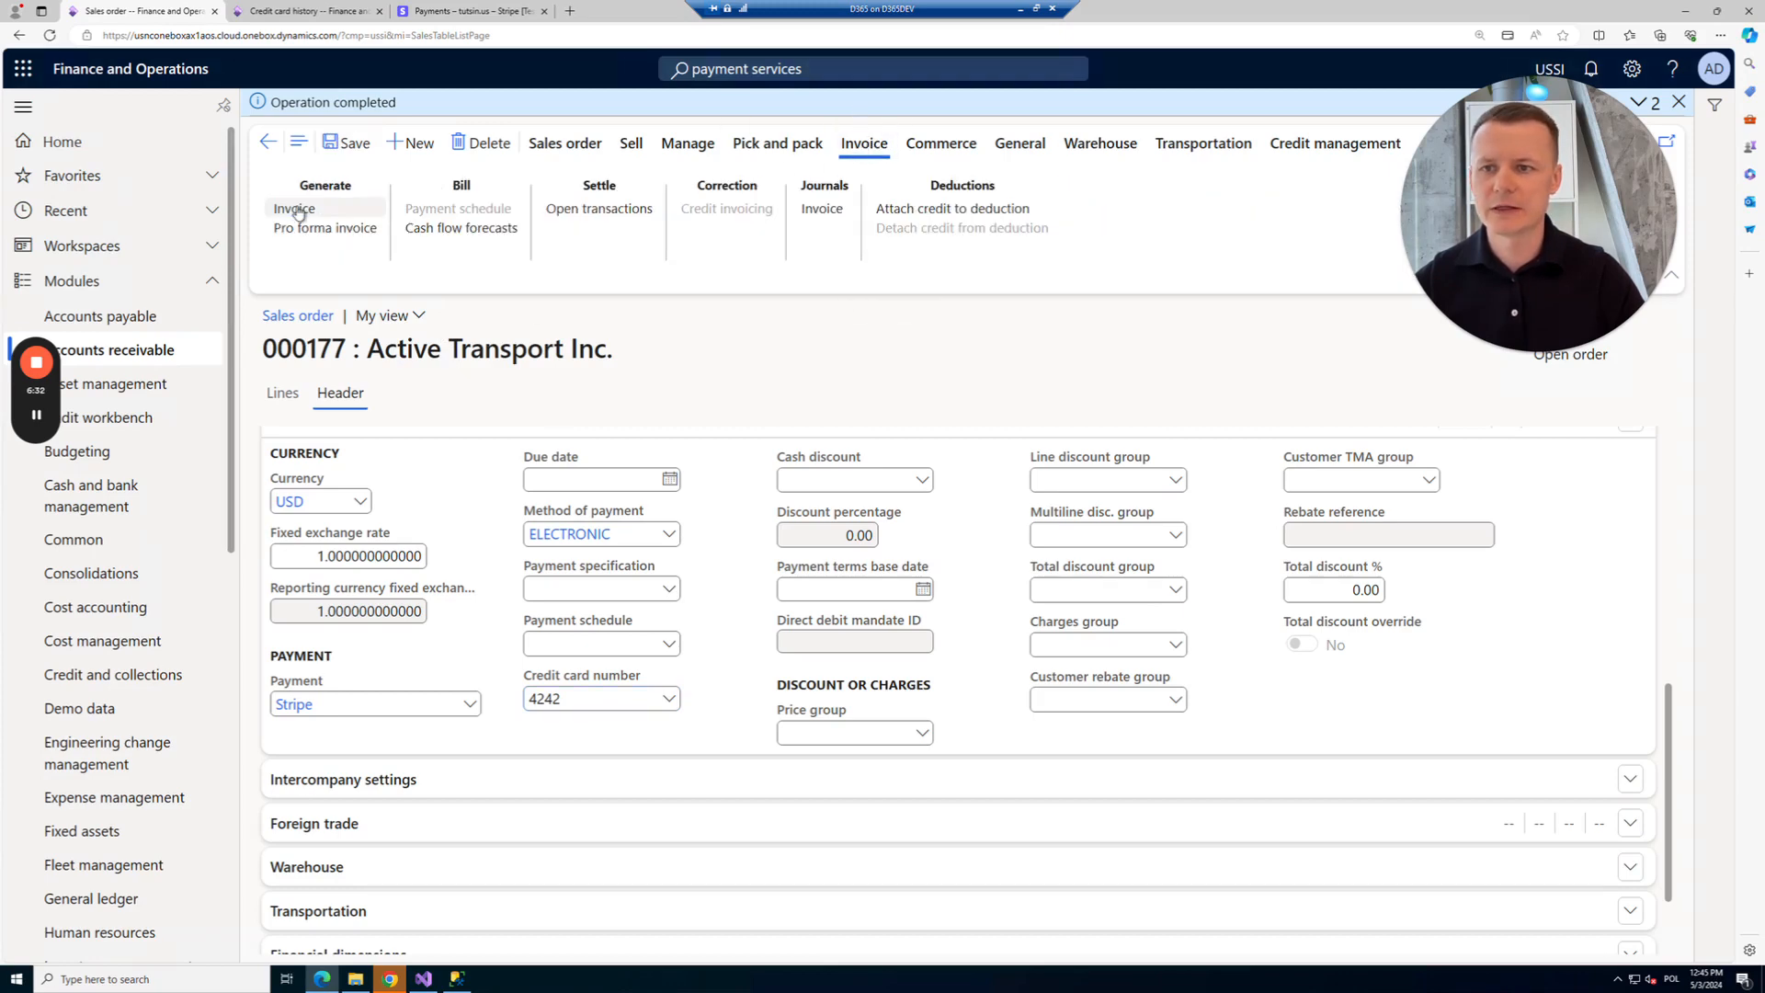
pyautogui.scroll(-1, 508, 652)
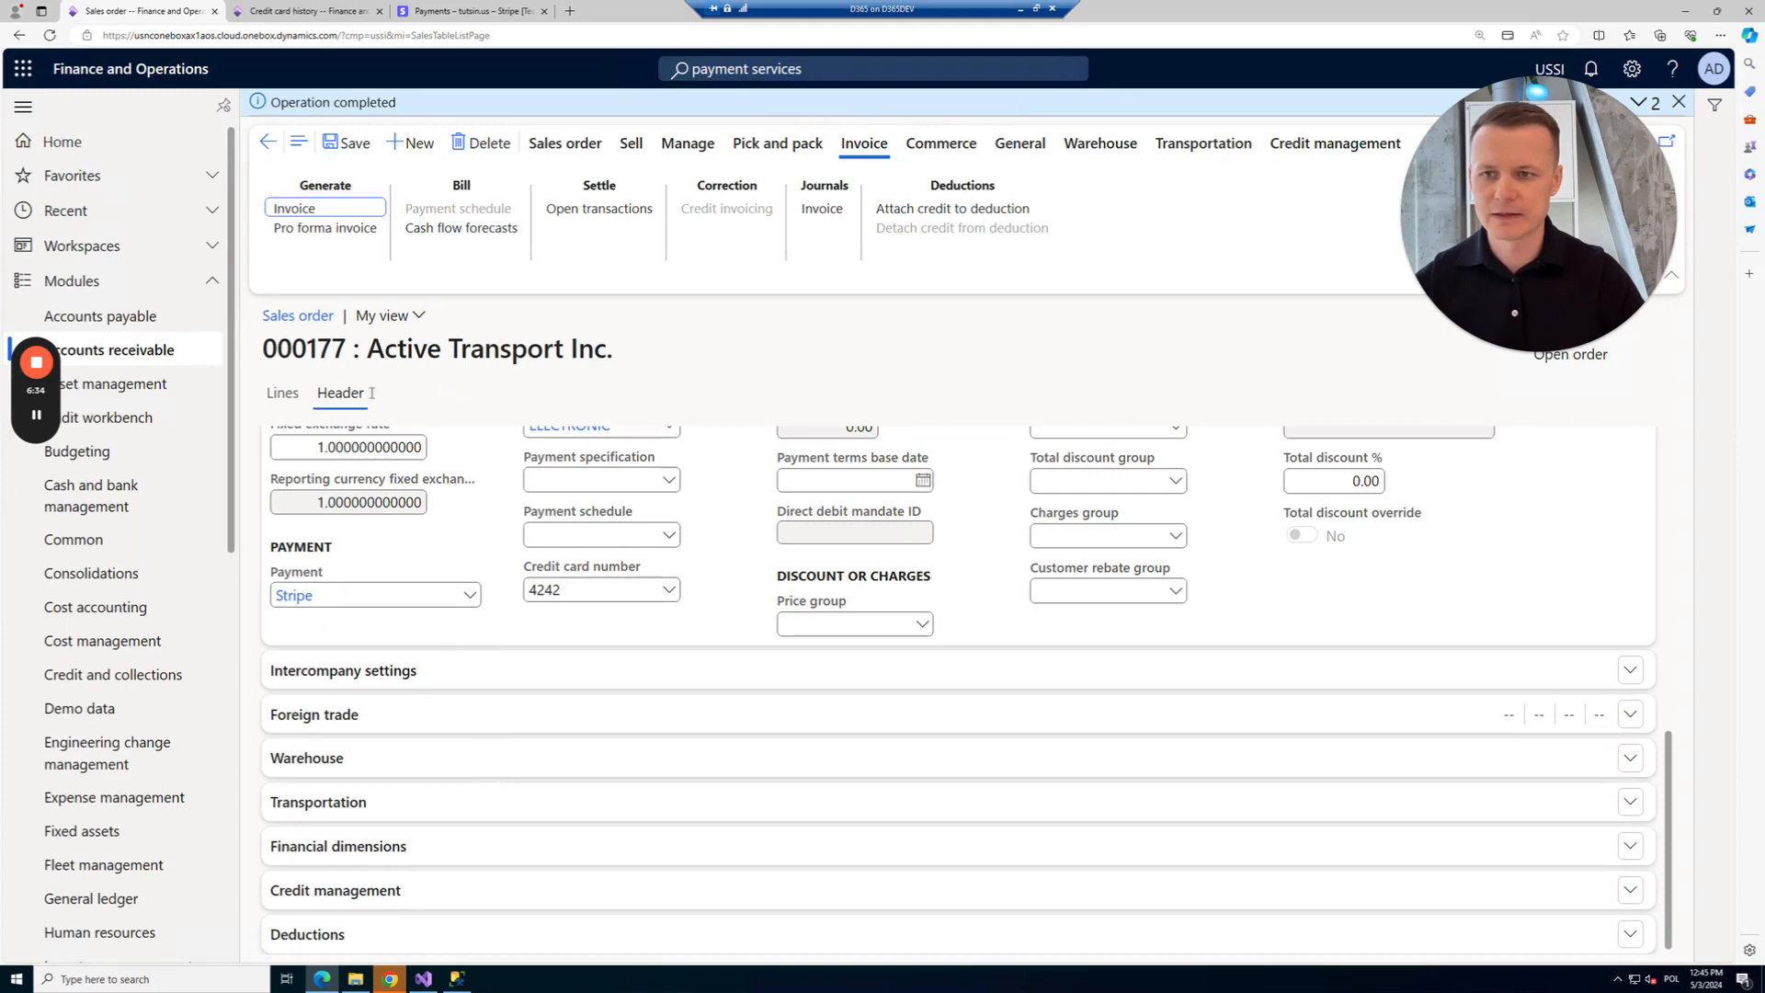
pyautogui.click(282, 392)
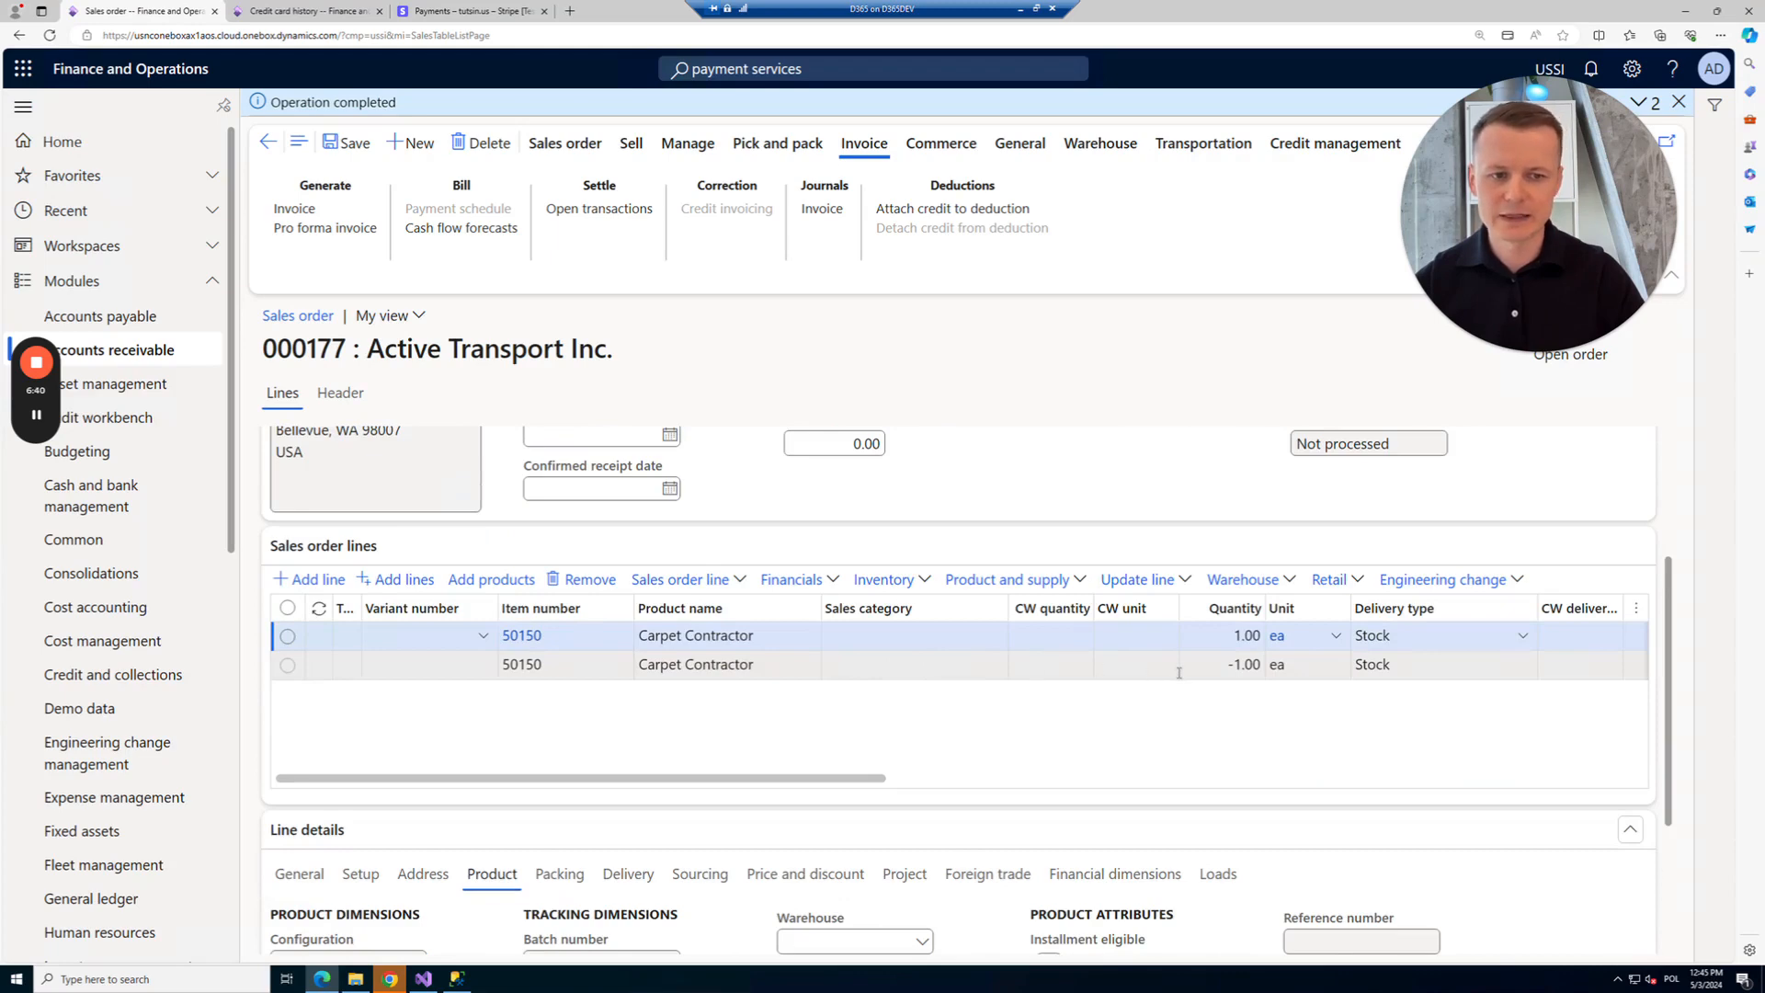
pyautogui.scroll(3, 1103, 672)
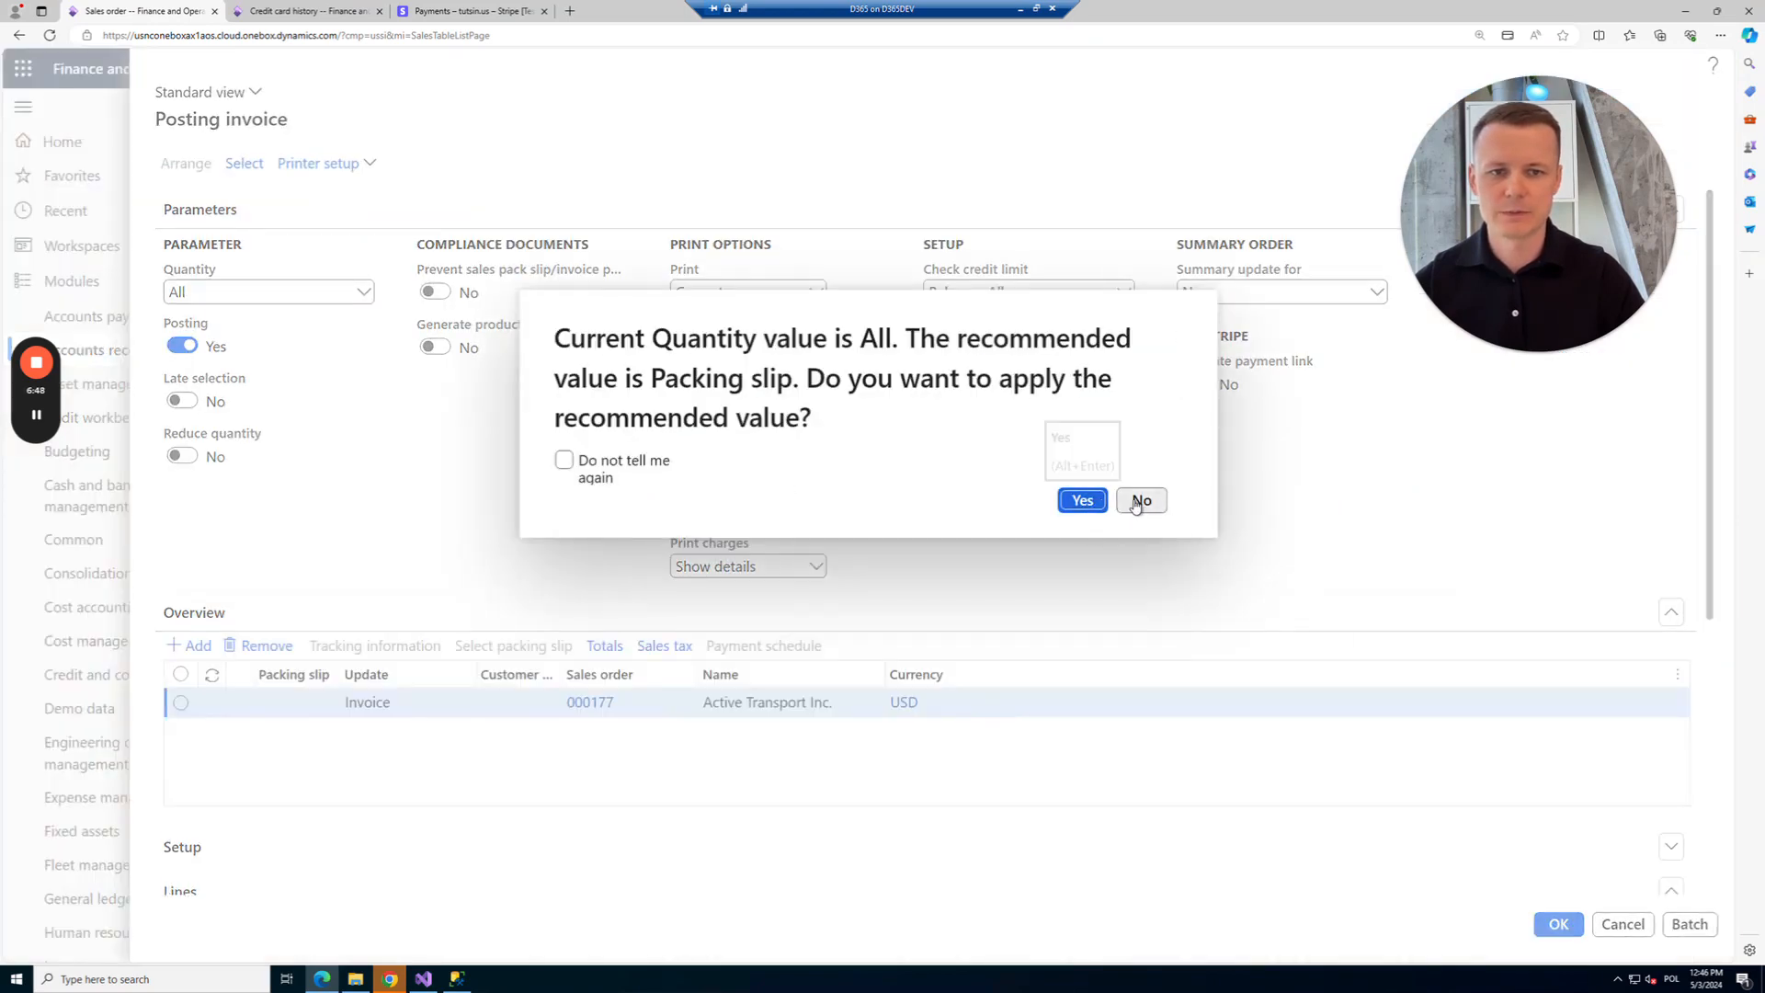
pyautogui.click(1136, 505)
pyautogui.click(1570, 925)
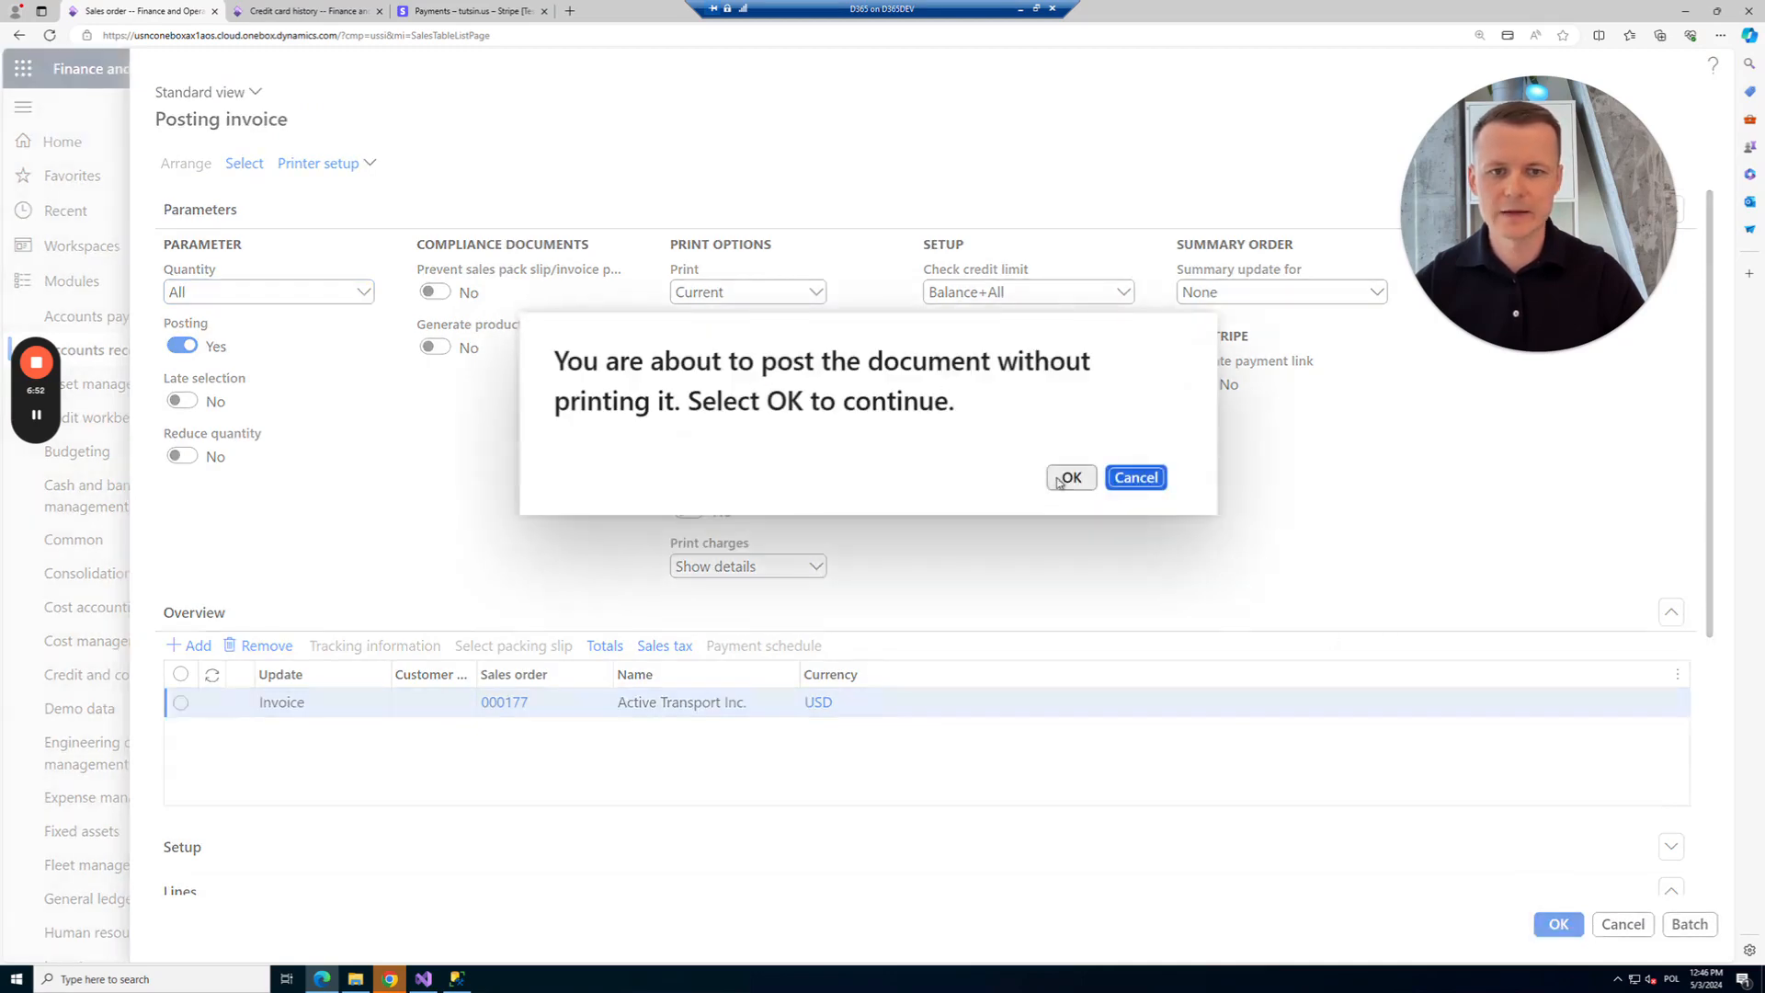
pyautogui.click(1071, 477)
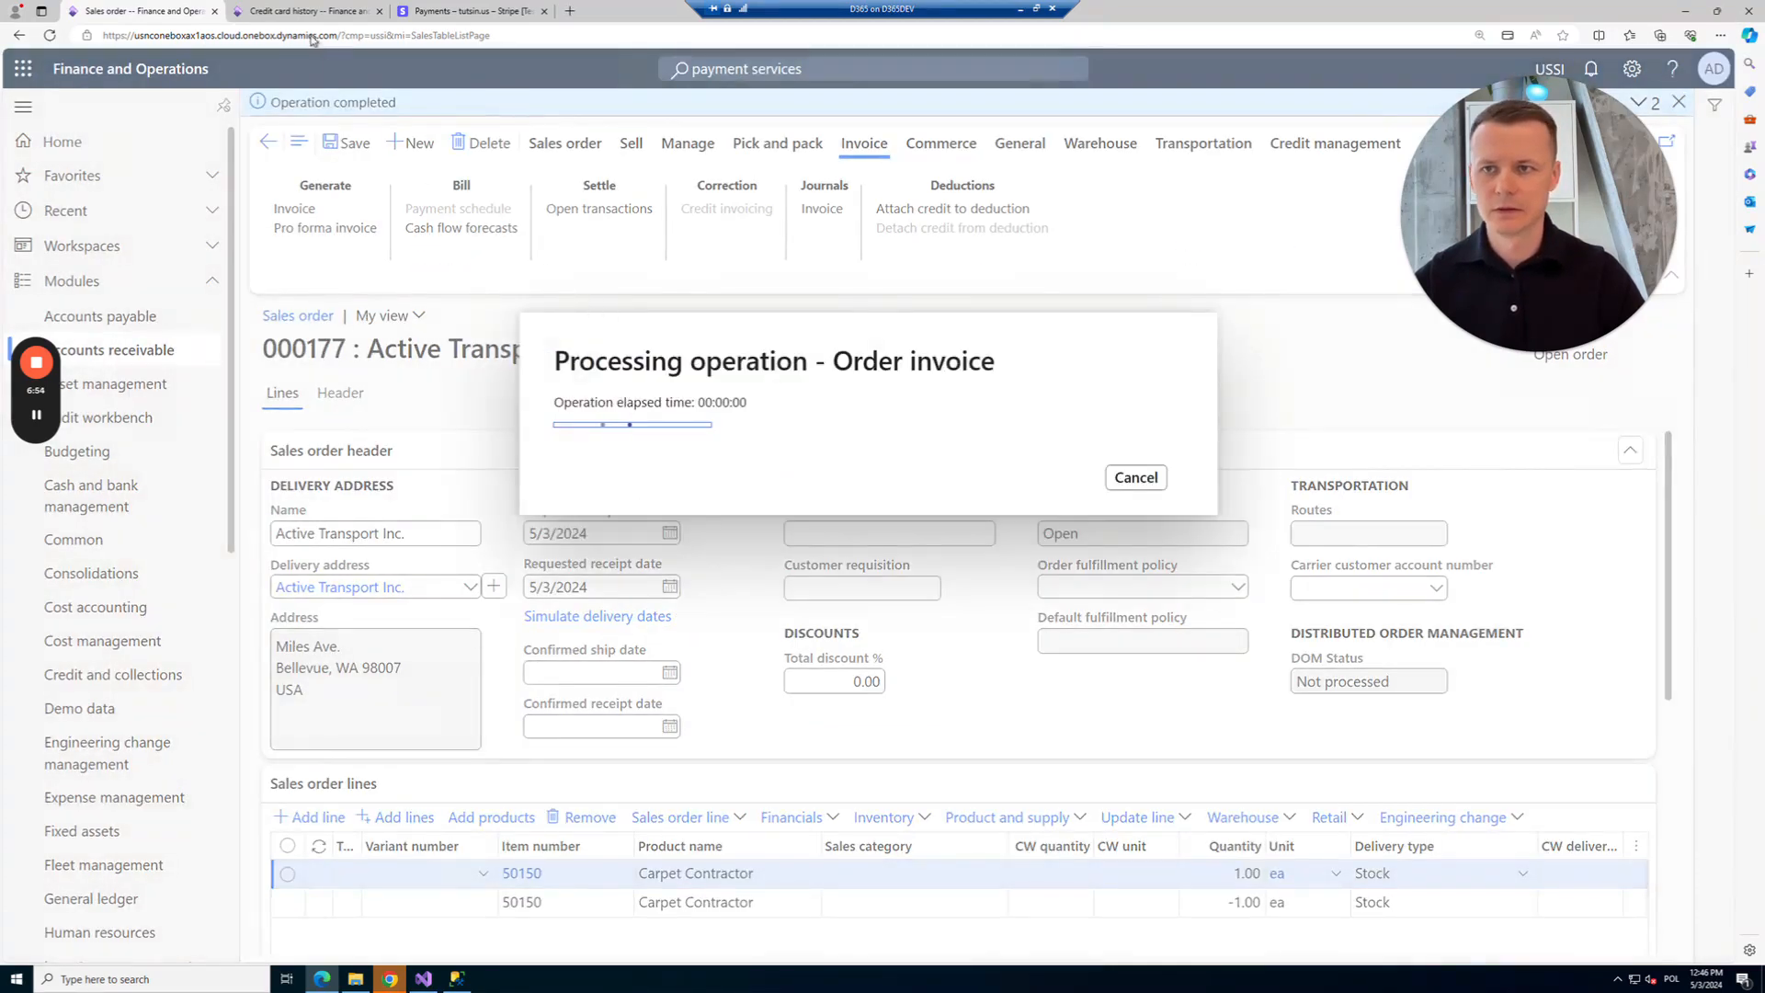
# Reload the credit card history to show the approved Credit and copy its authorization code.
pyautogui.click(308, 10)
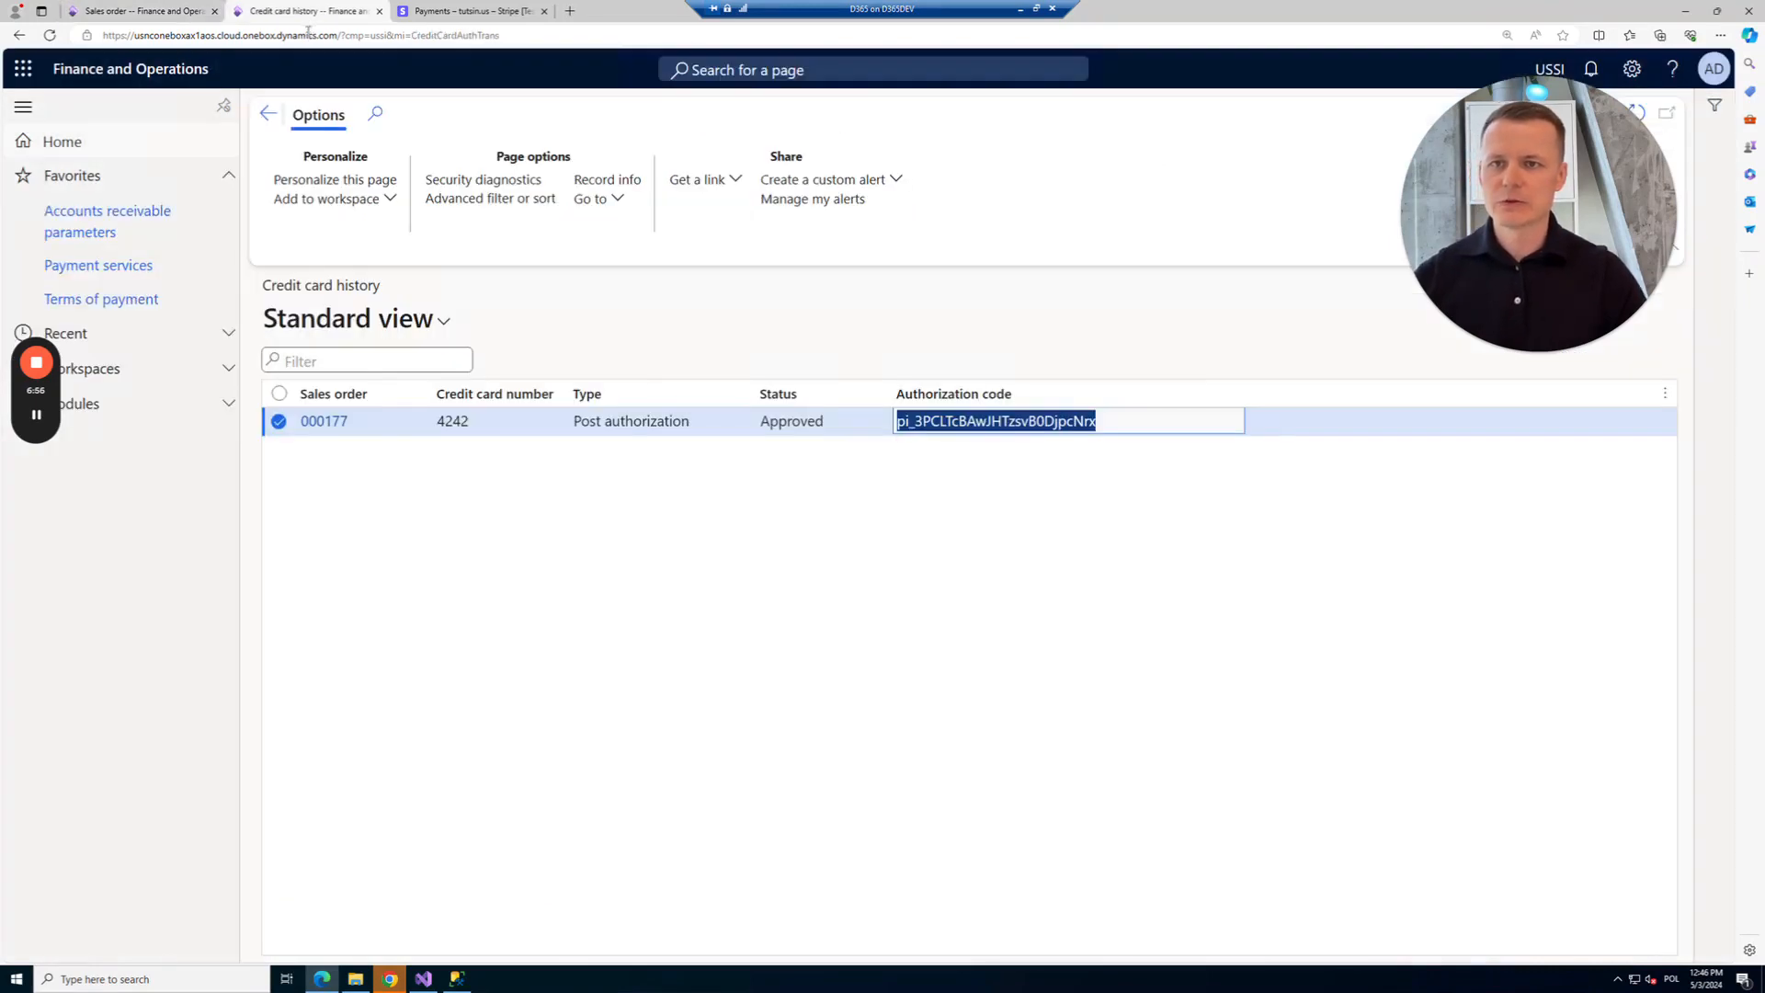
pyautogui.click(307, 34)
pyautogui.press('Return')
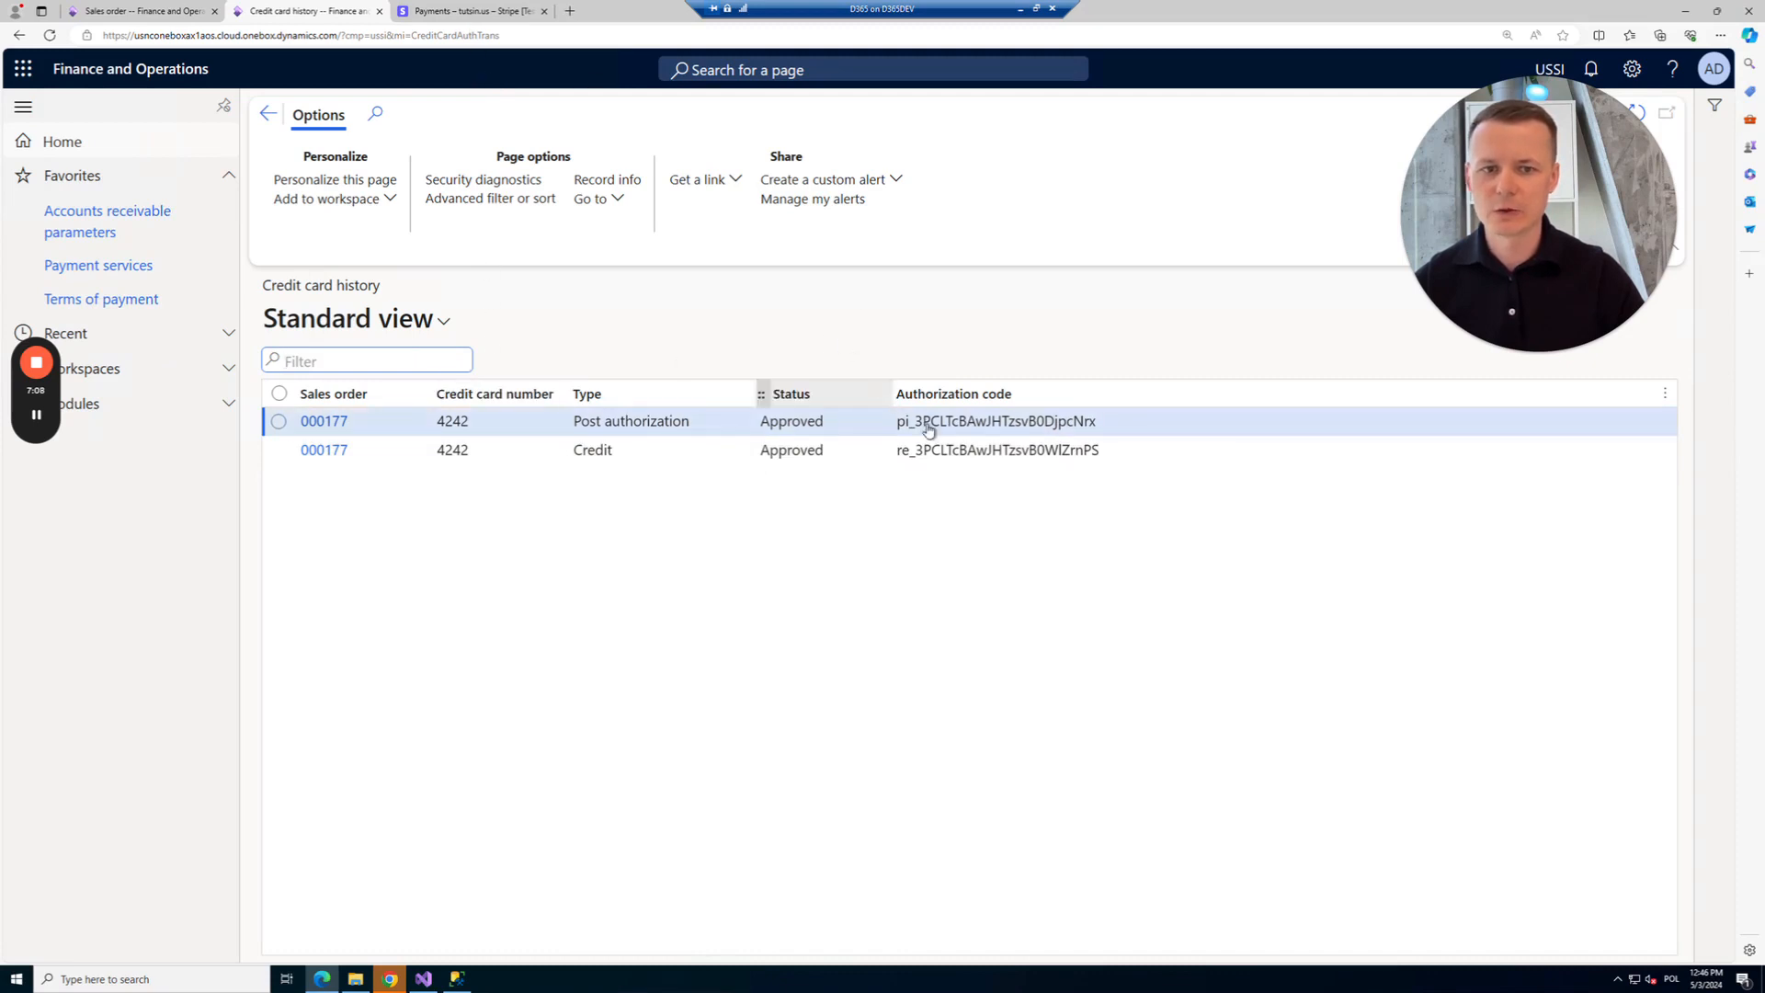
pyautogui.moveTo(897, 421); pyautogui.dragTo(1105, 425)
pyautogui.hotkey('ctrl', 'c')
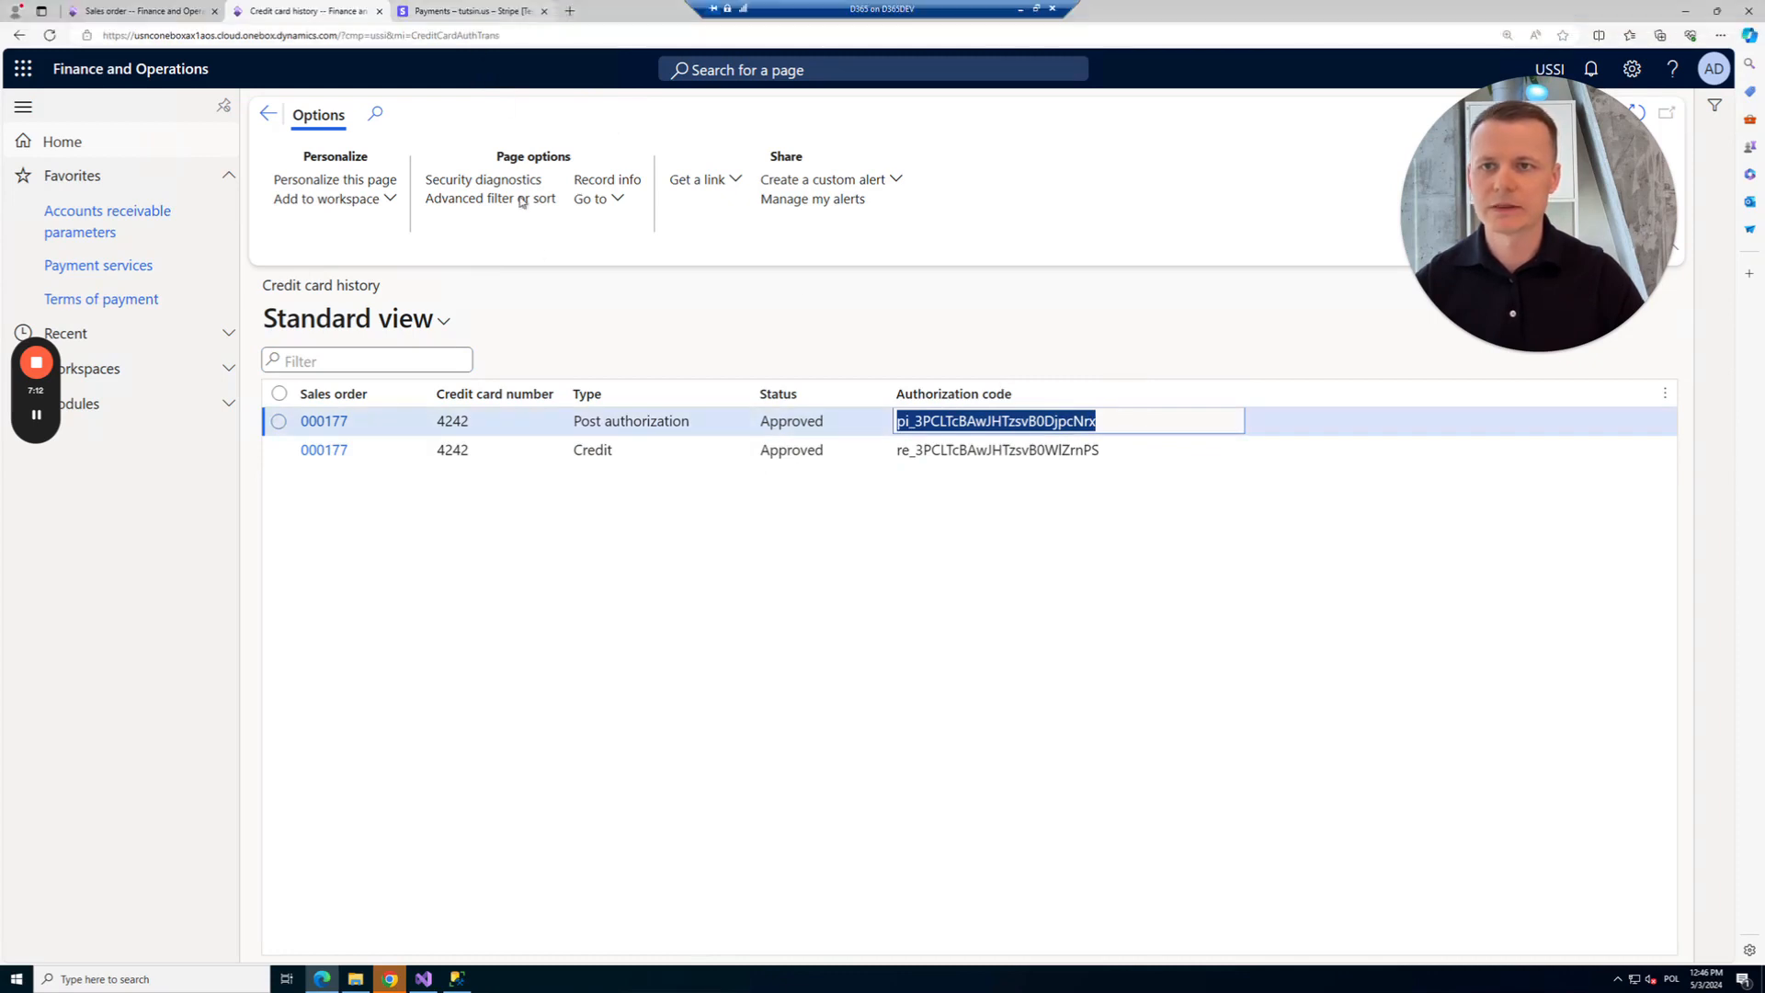
pyautogui.click(464, 11)
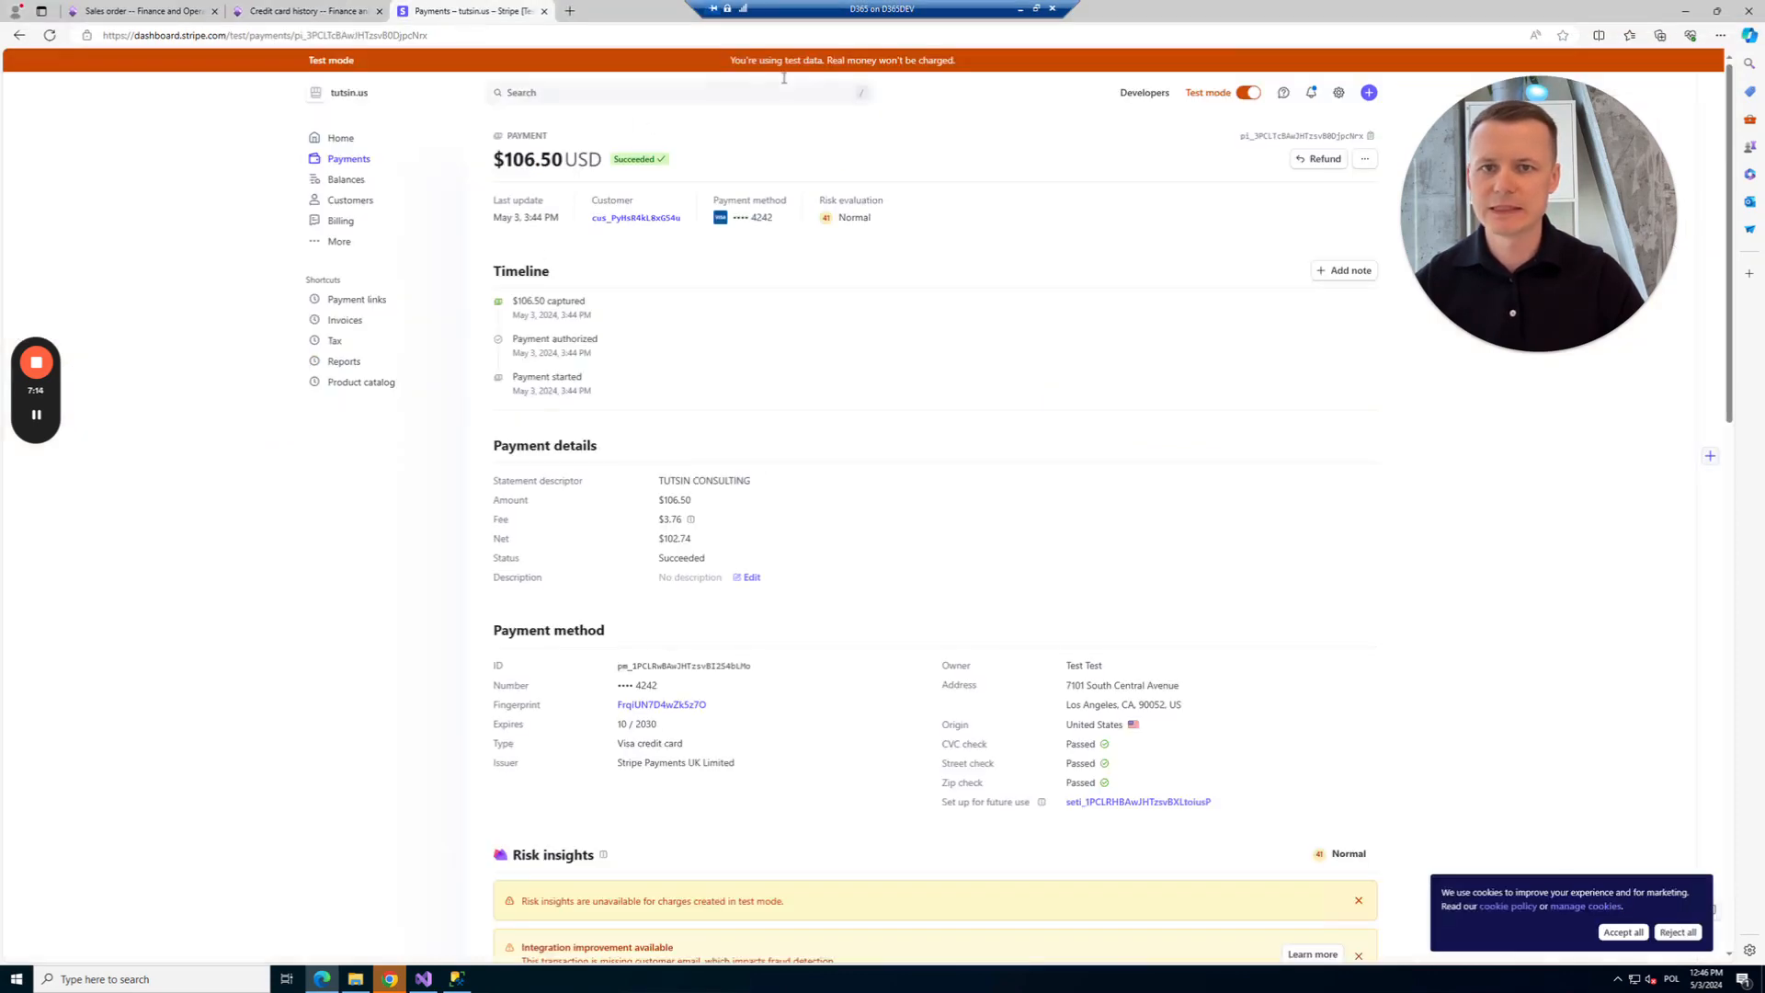
# Search Stripe for the payment intent ID and open the $106.50 payment showing its refund.
pyautogui.click(569, 93)
pyautogui.hotkey('ctrl', 'v')
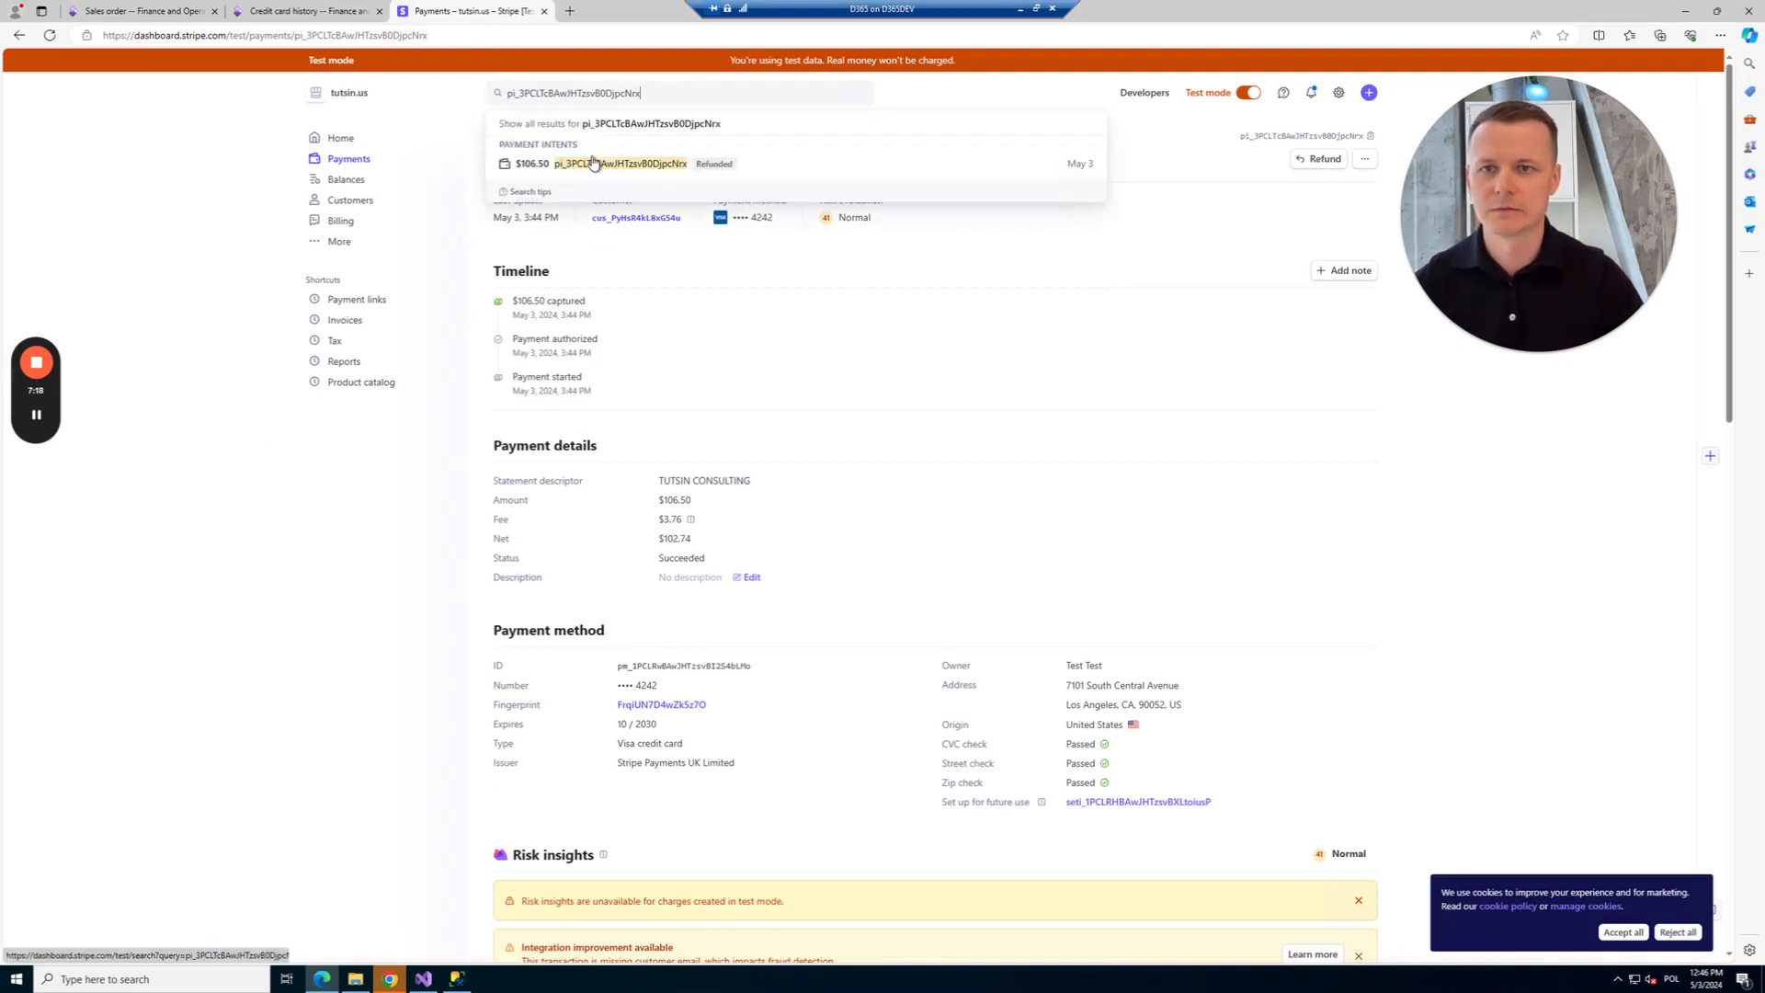
pyautogui.click(593, 163)
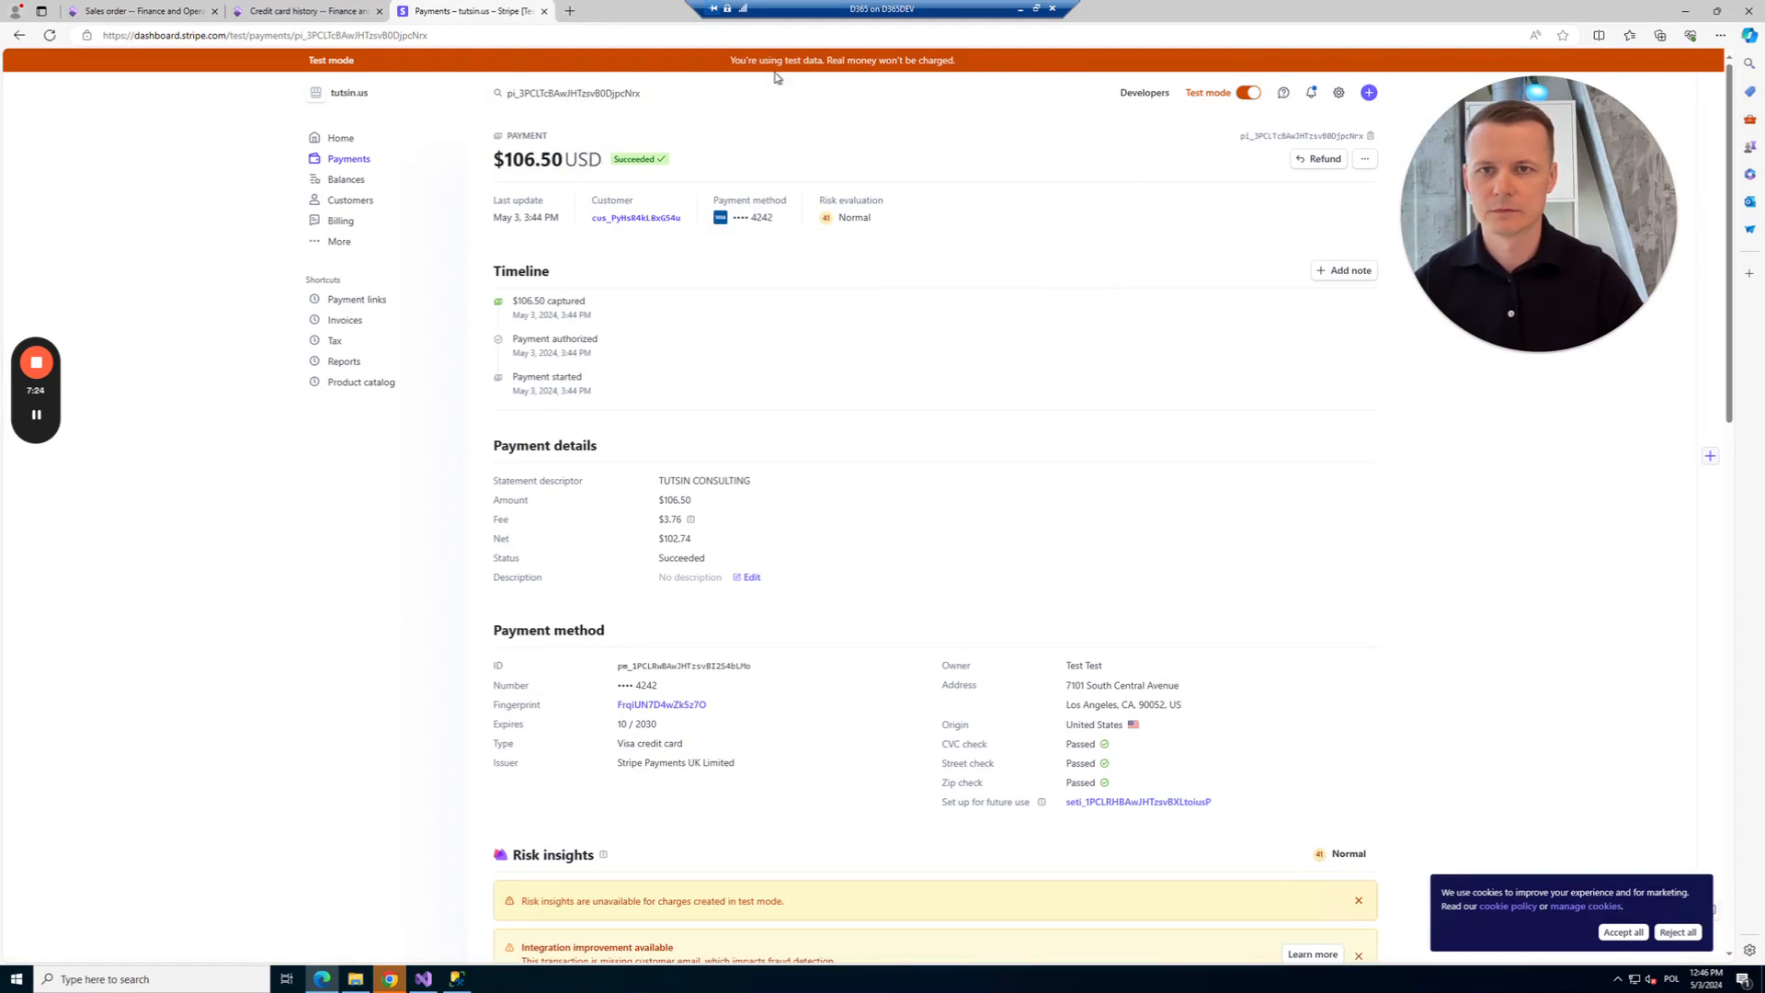
pyautogui.click(609, 94)
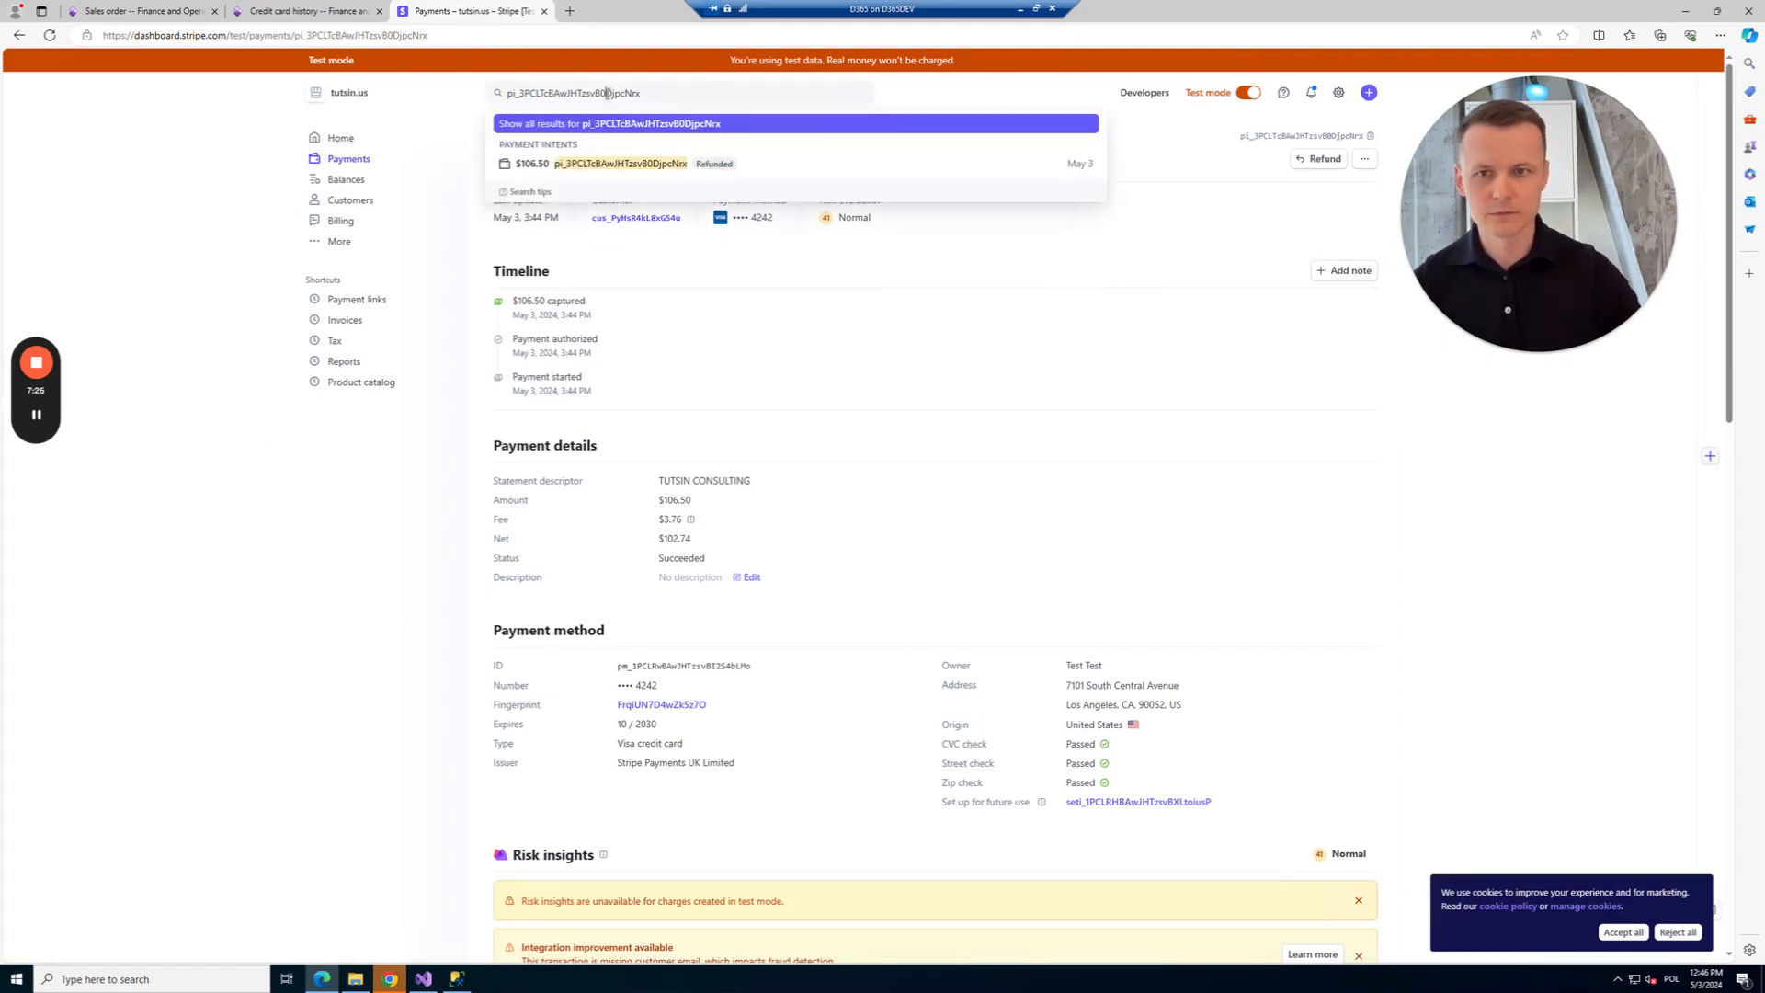
pyautogui.press('Return')
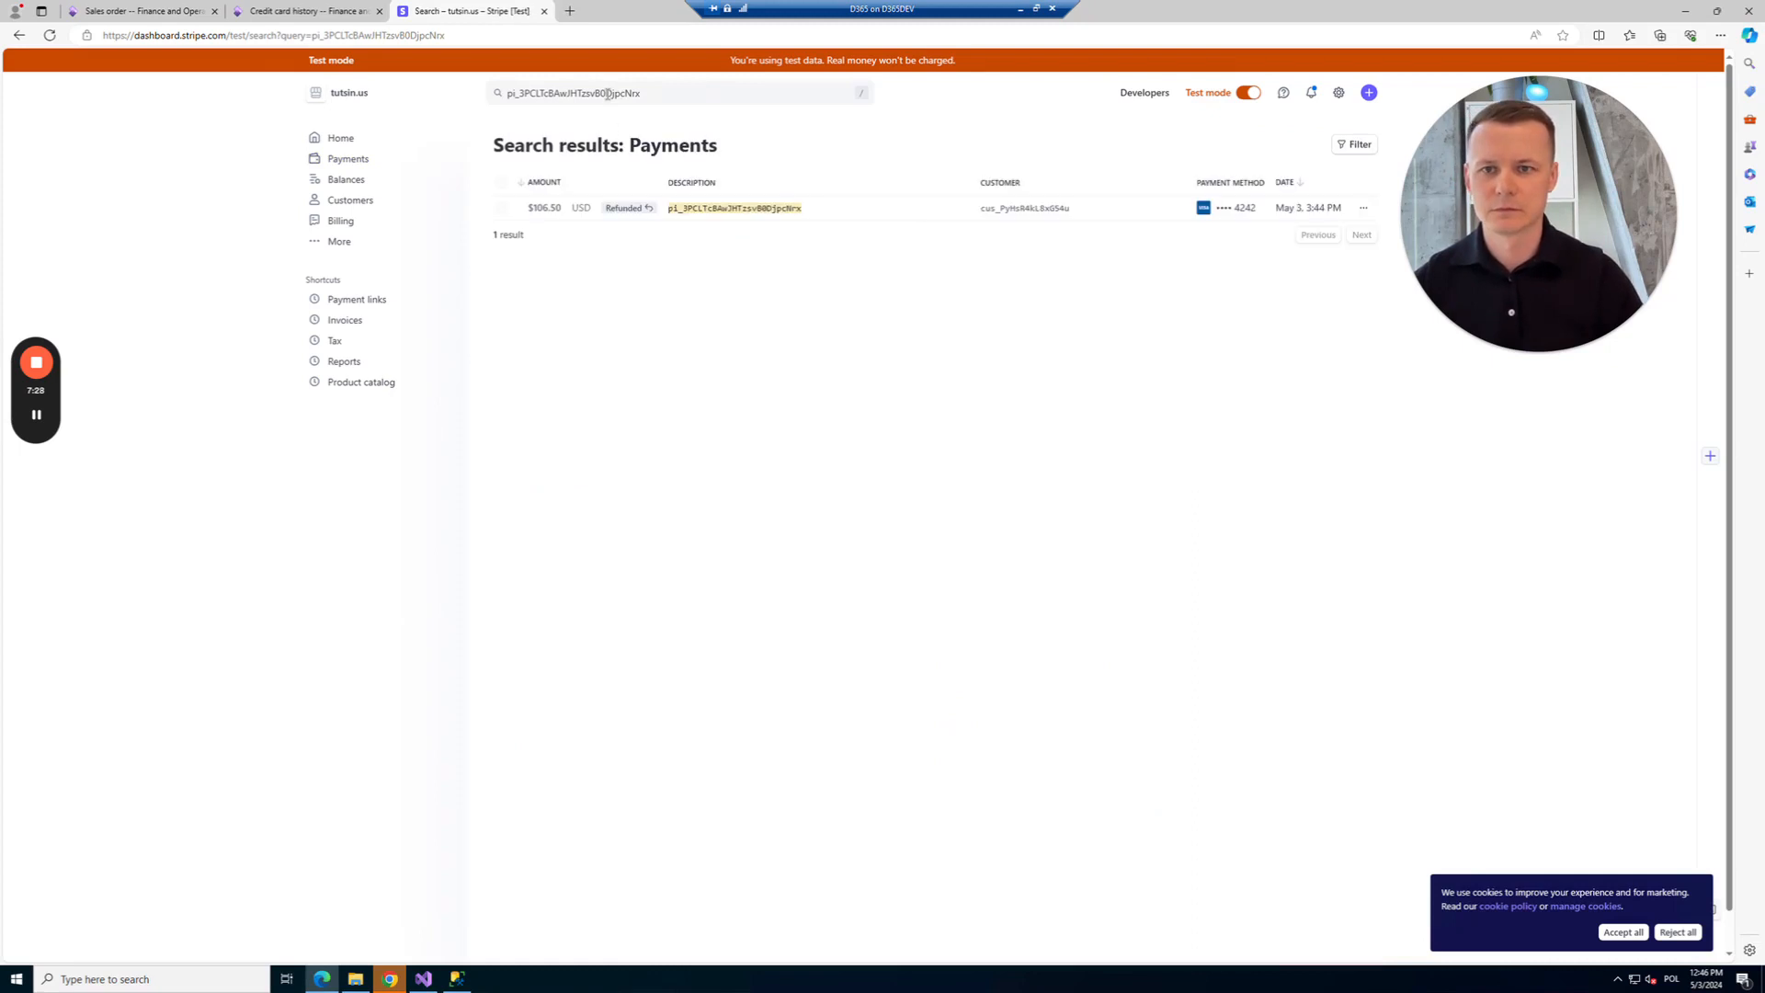
pyautogui.click(691, 213)
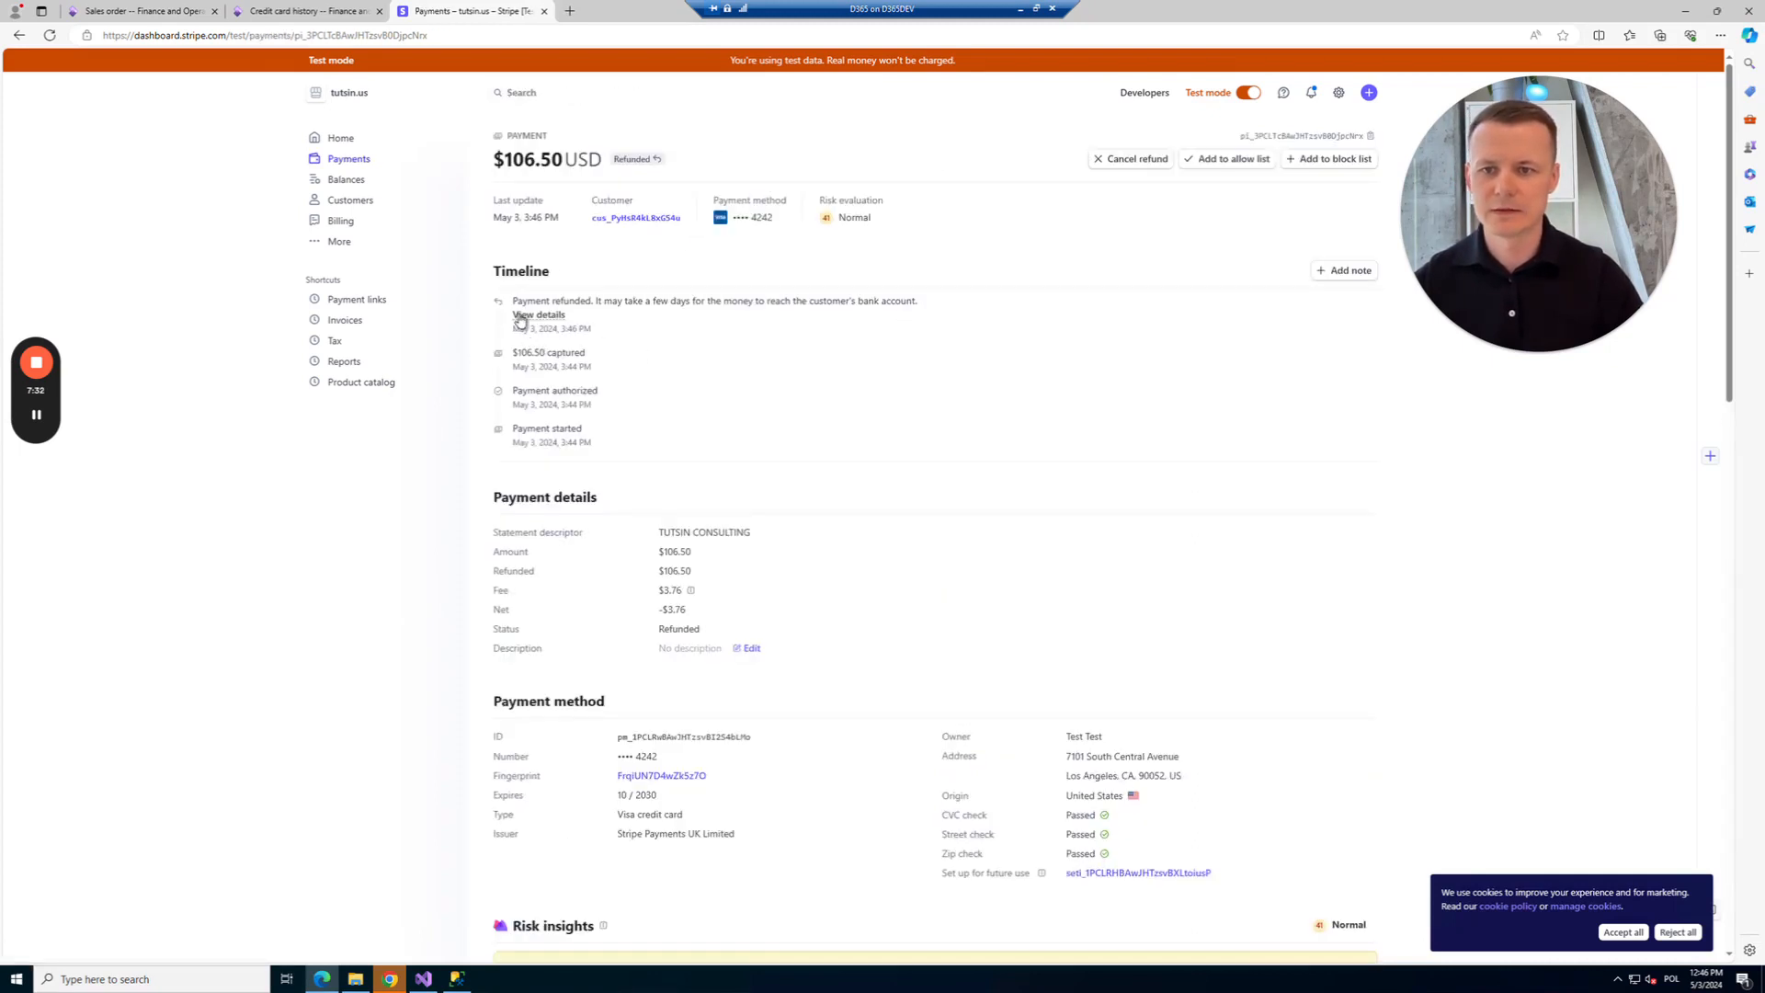
pyautogui.moveTo(525, 307); pyautogui.dragTo(608, 330)
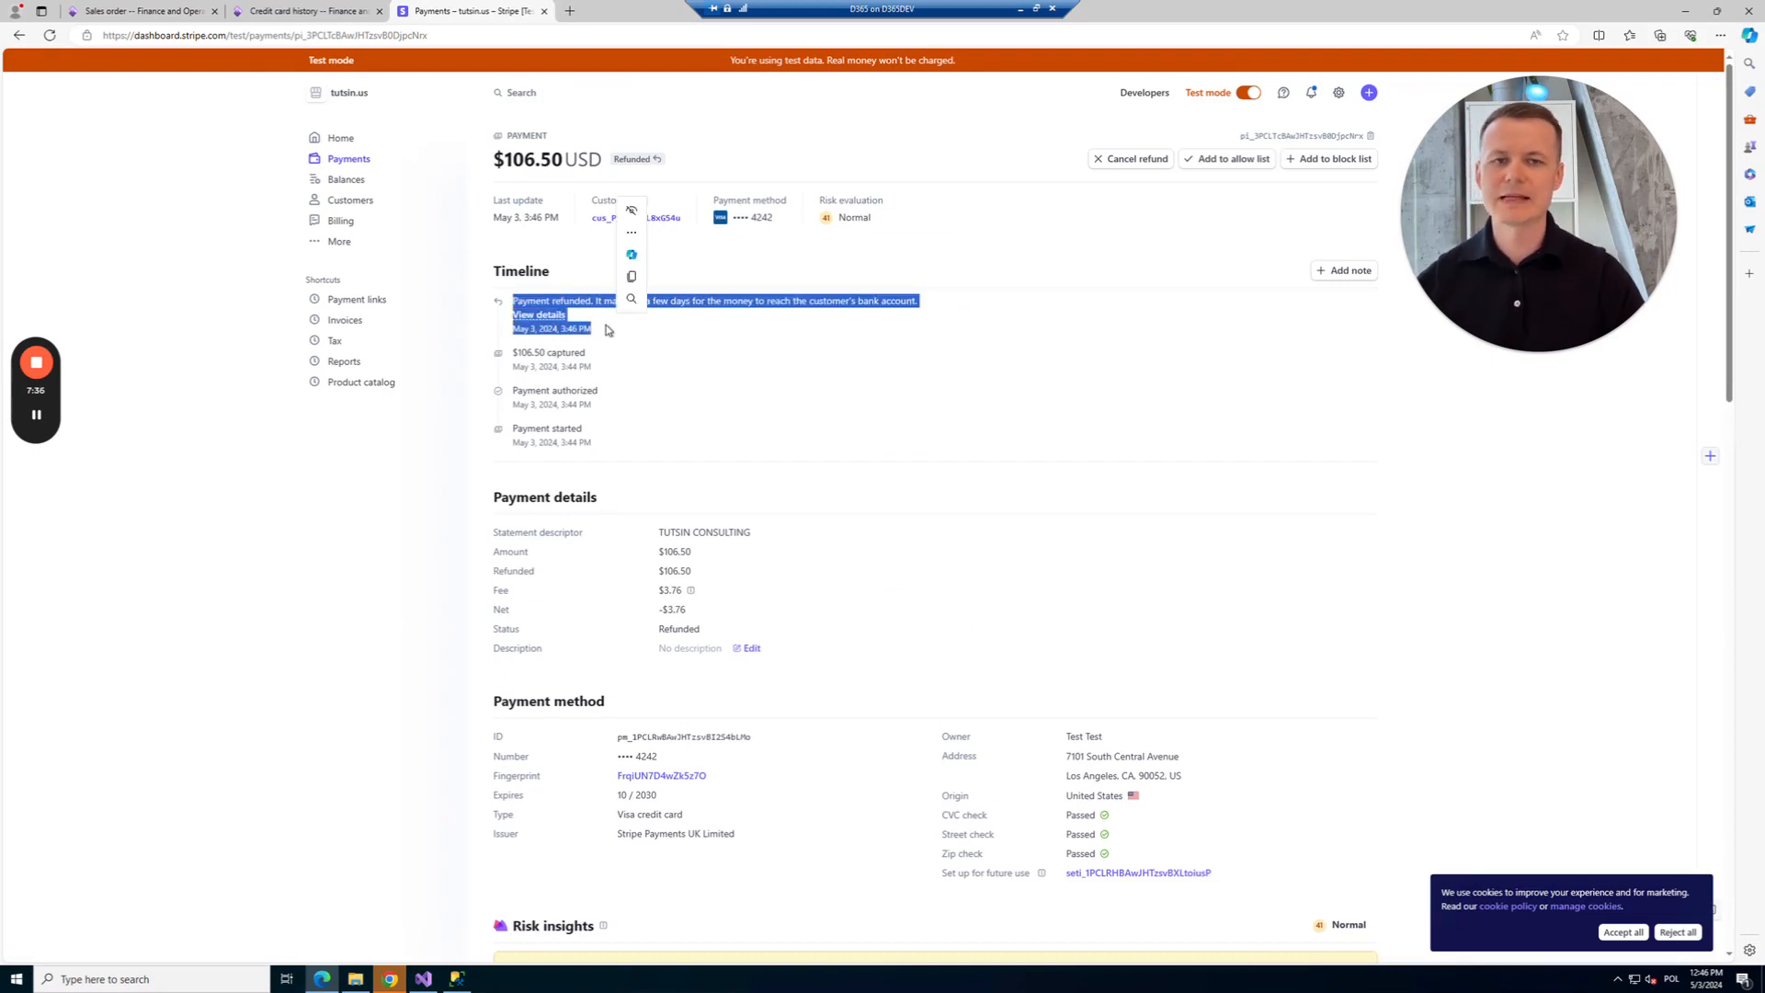